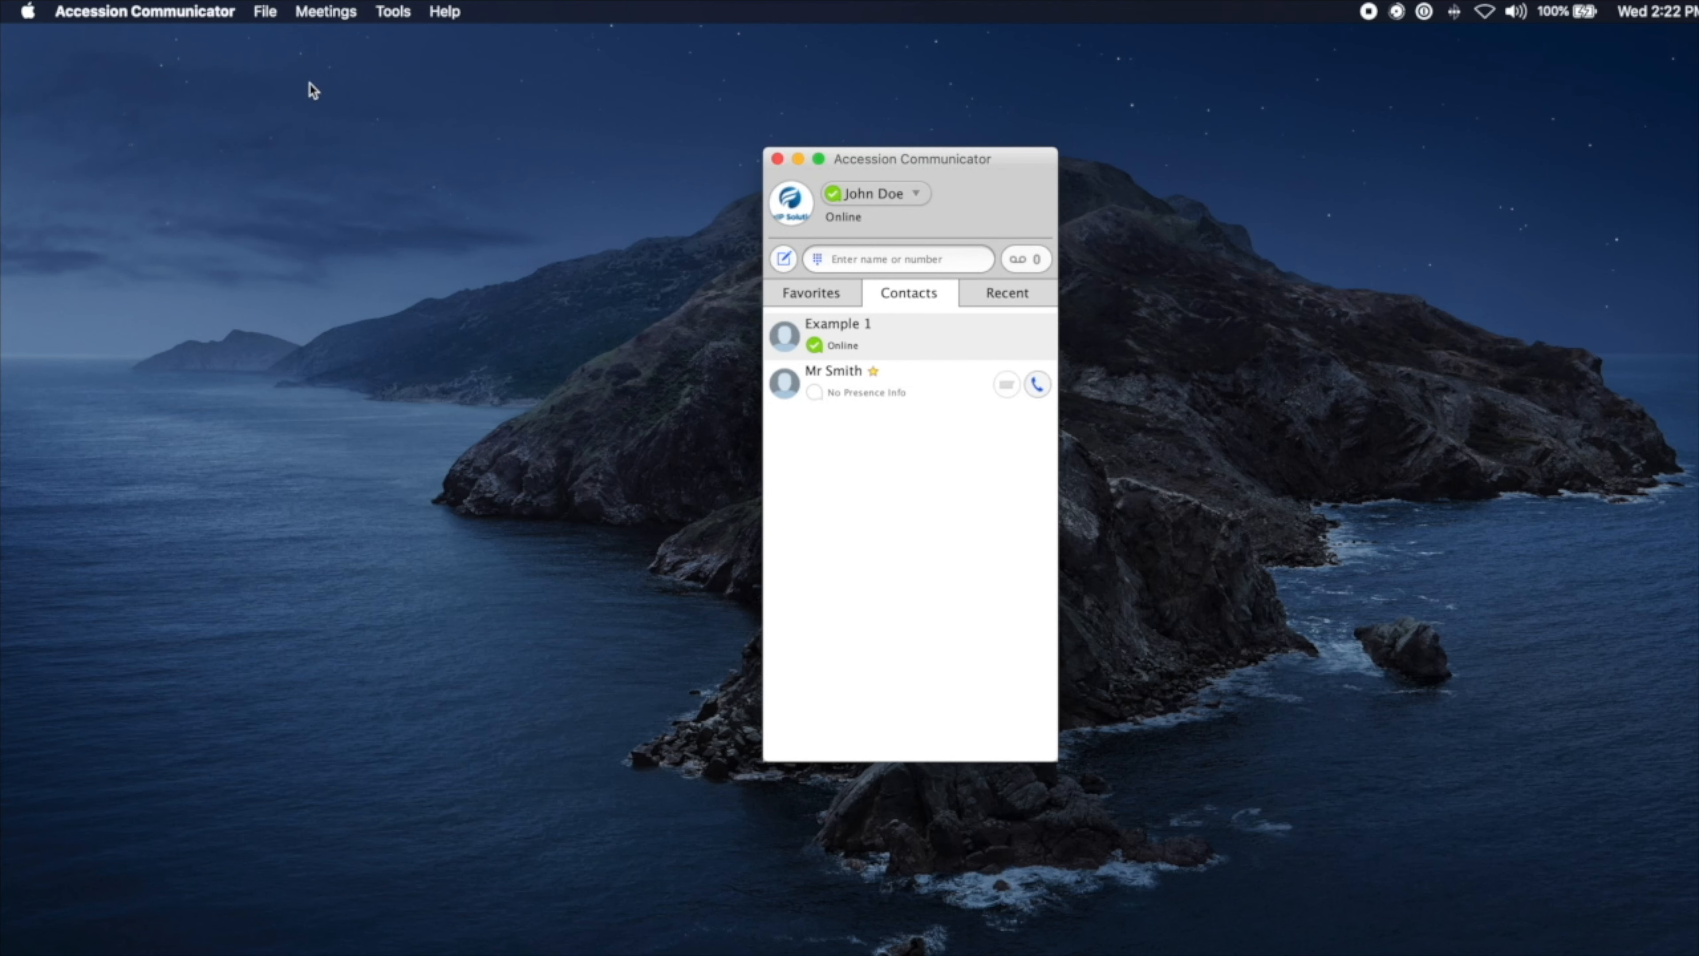
Step: Open the File menu, preview the Meetings and Tools menus, then return to File
left_click(272, 20)
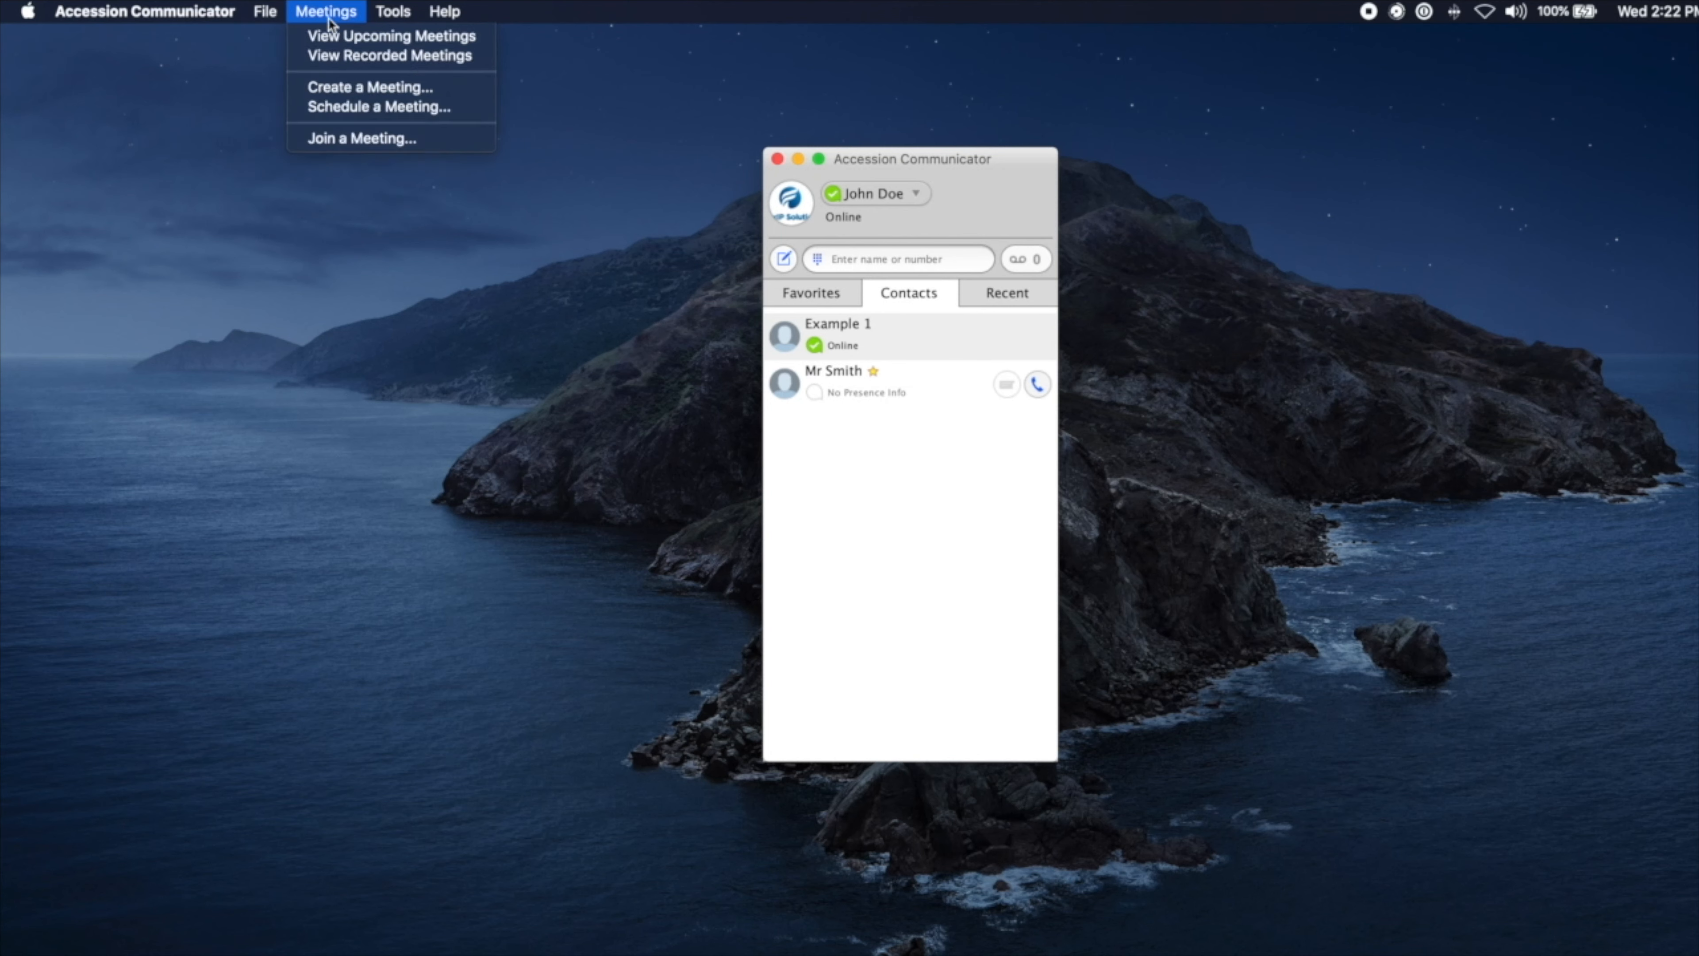
mouse_move(392, 12)
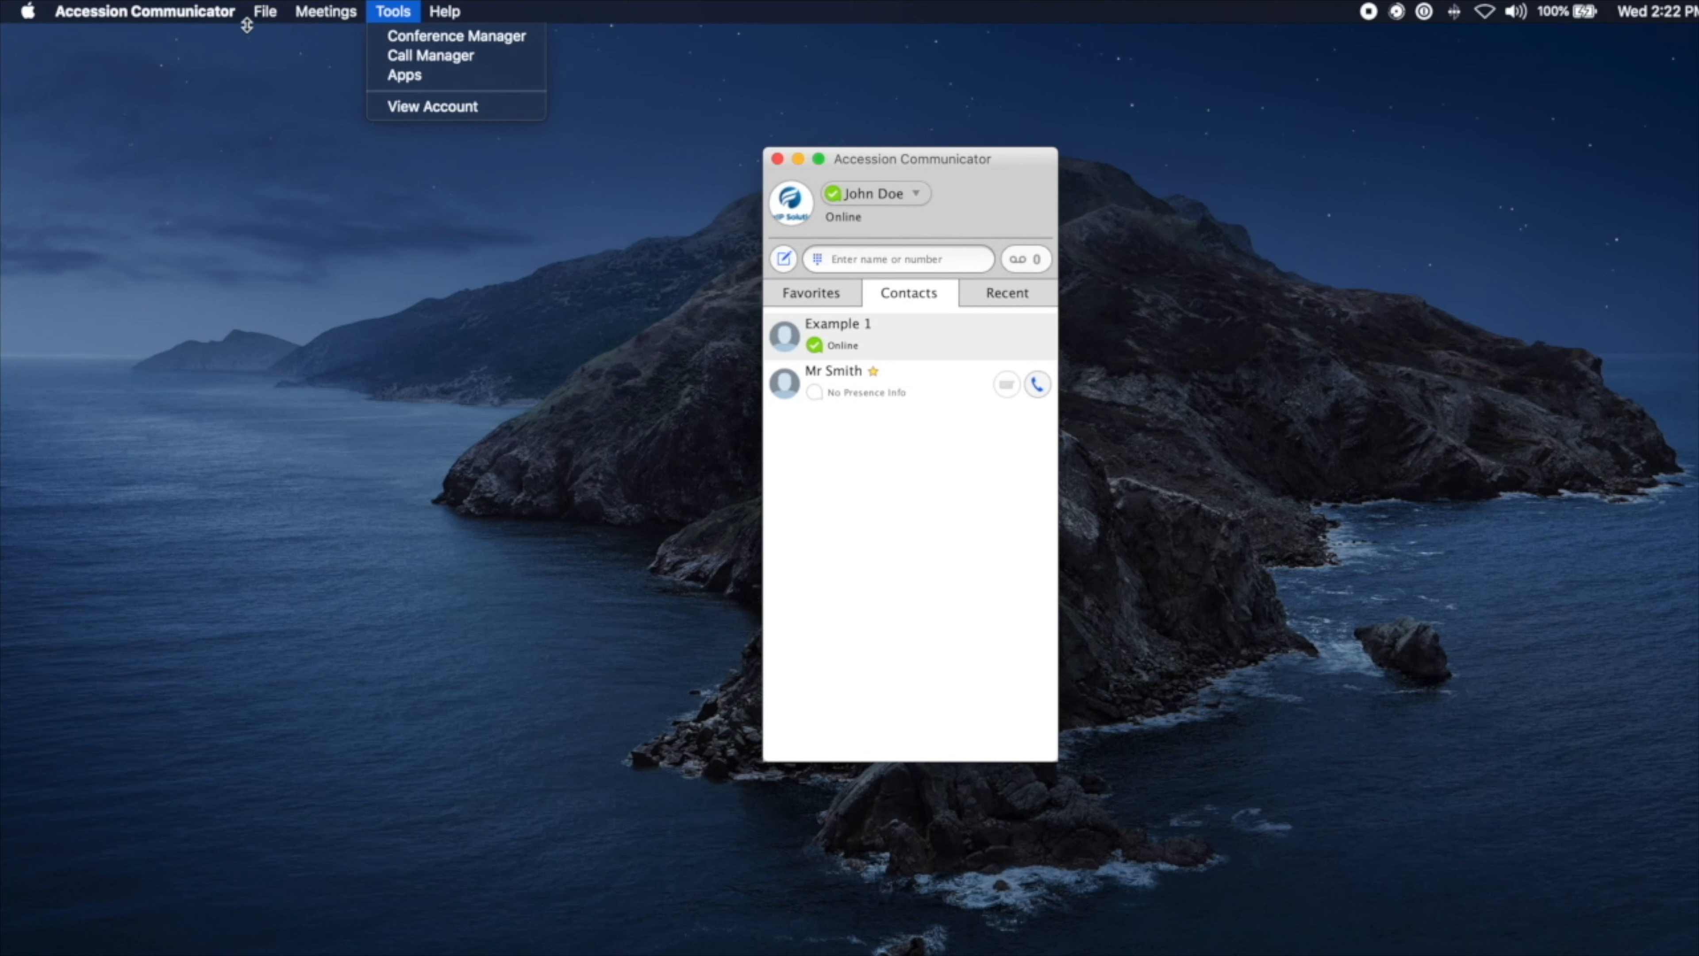
mouse_move(259, 12)
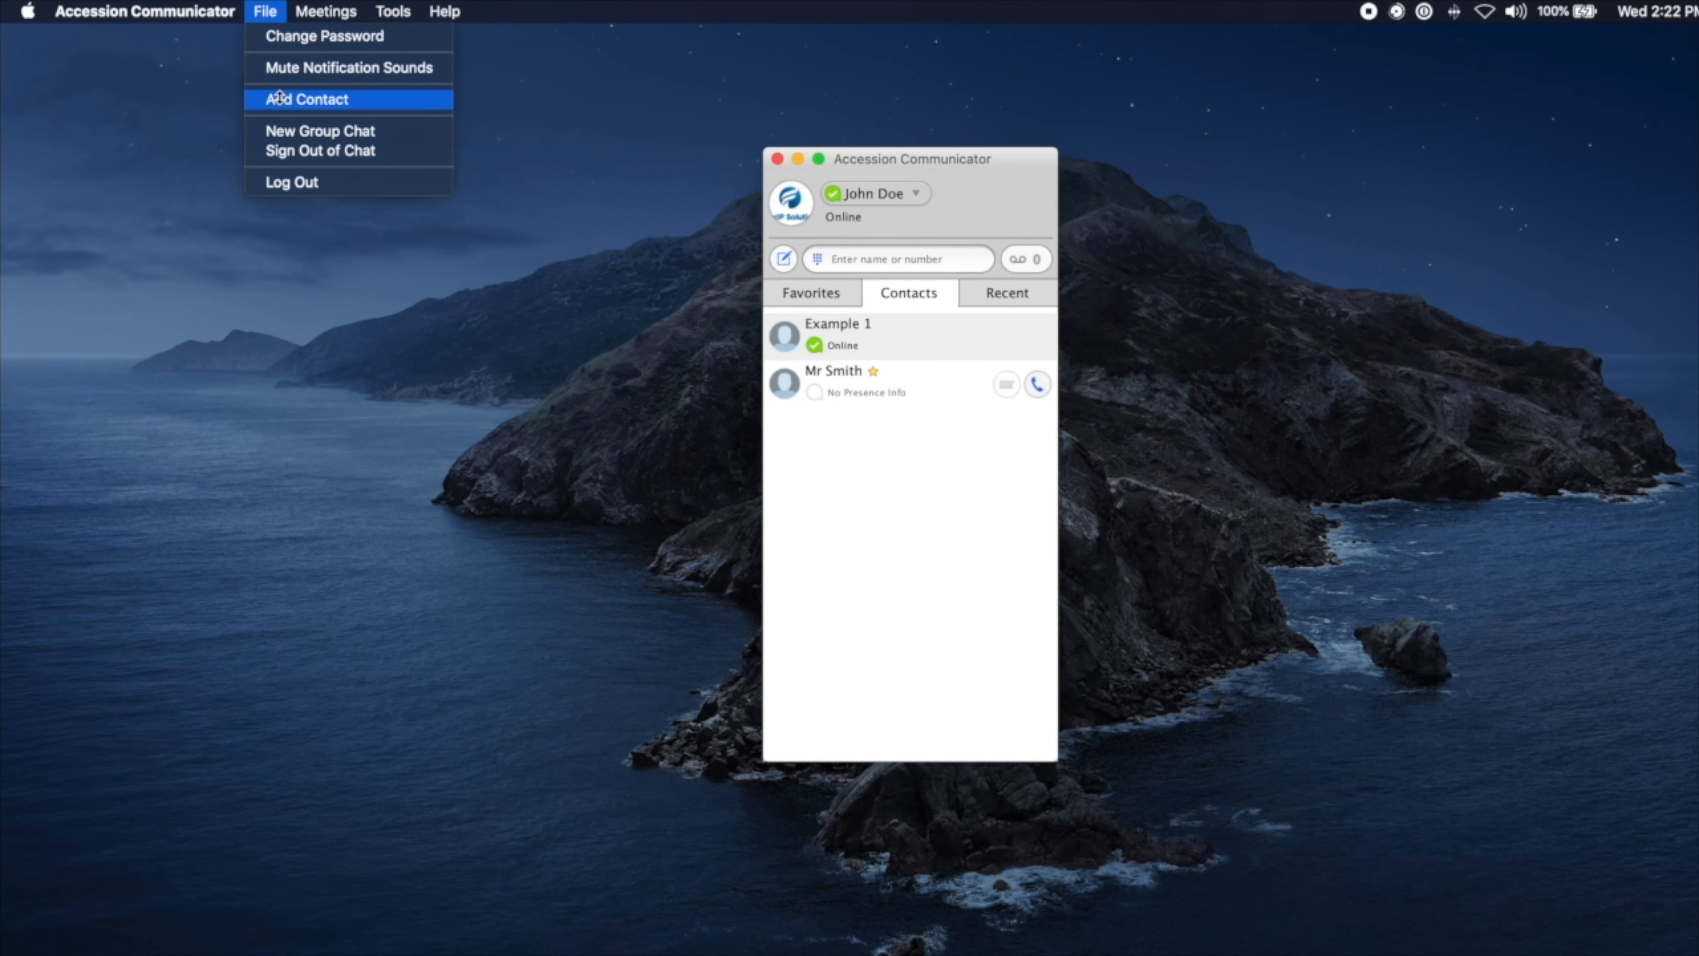
Step: Open the Change Password form from File and close it without changing anything
left_click(287, 36)
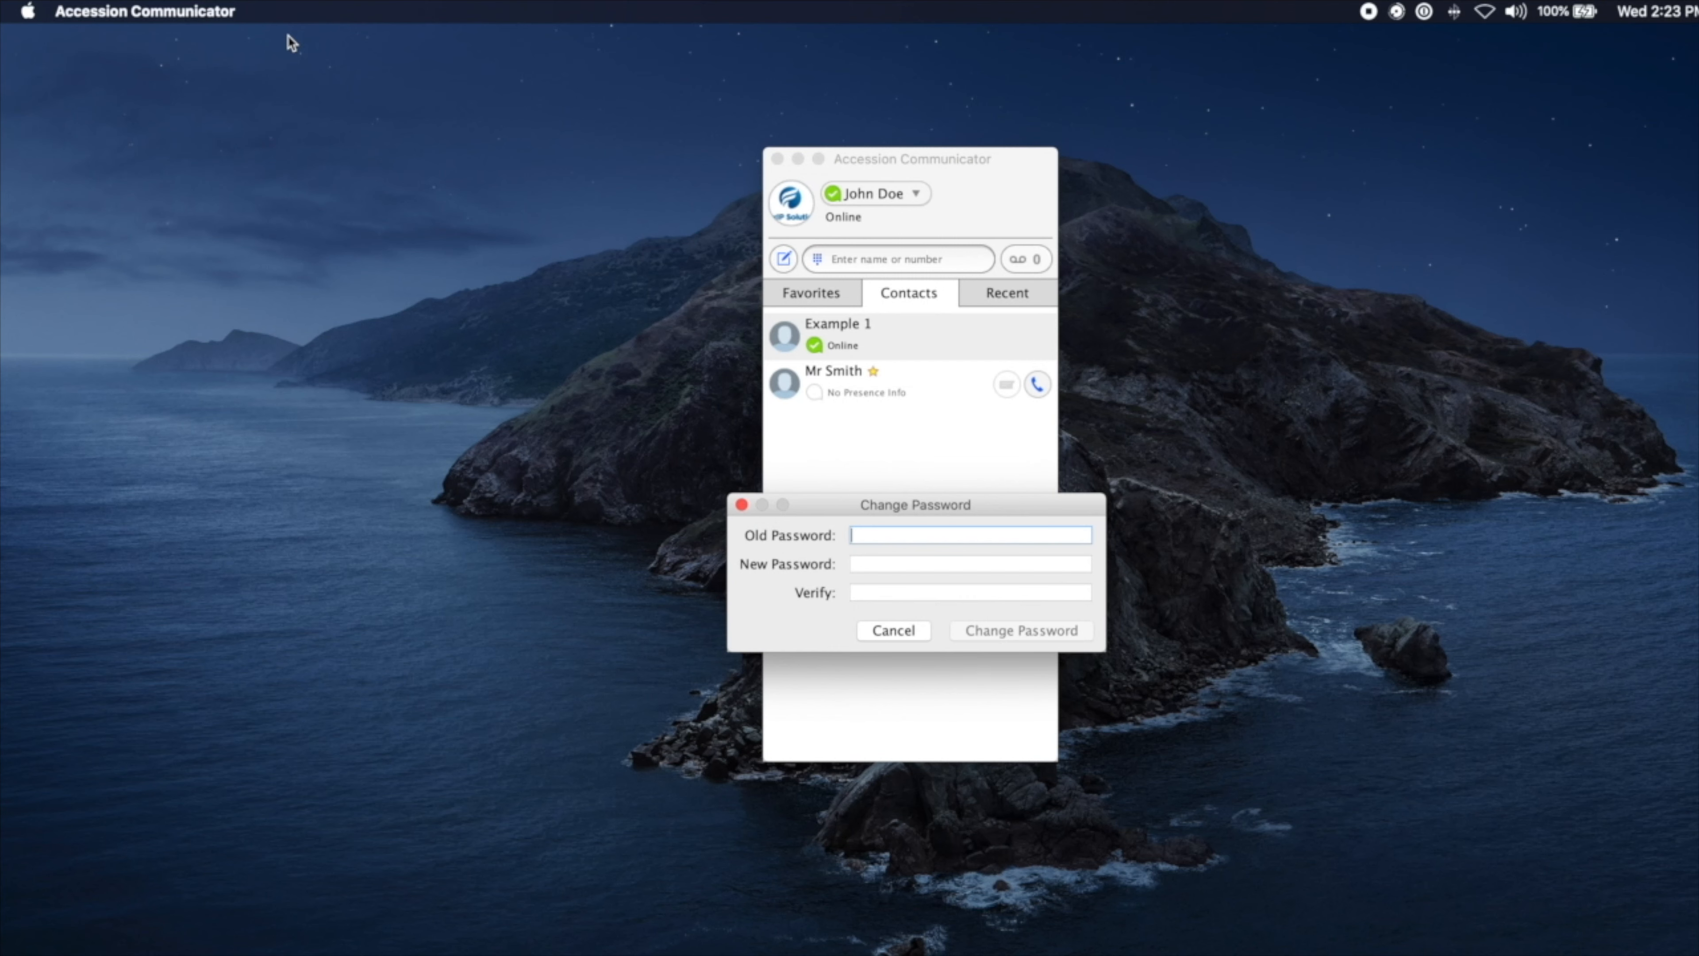
left_click(866, 562)
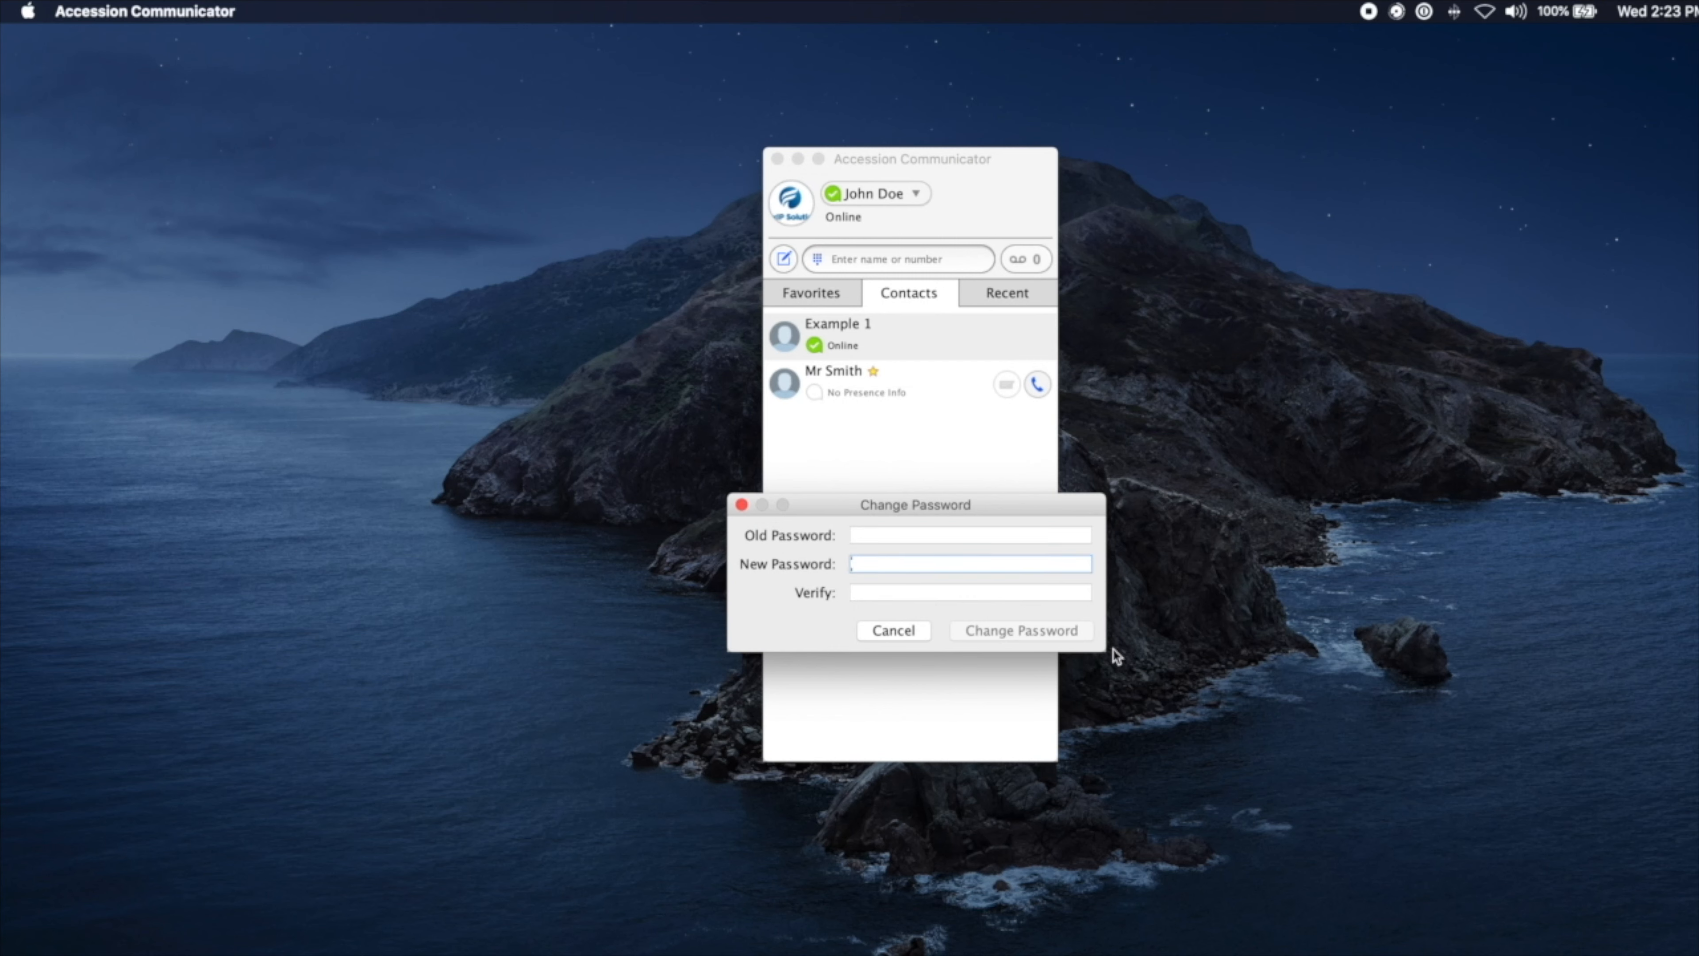
left_click(742, 504)
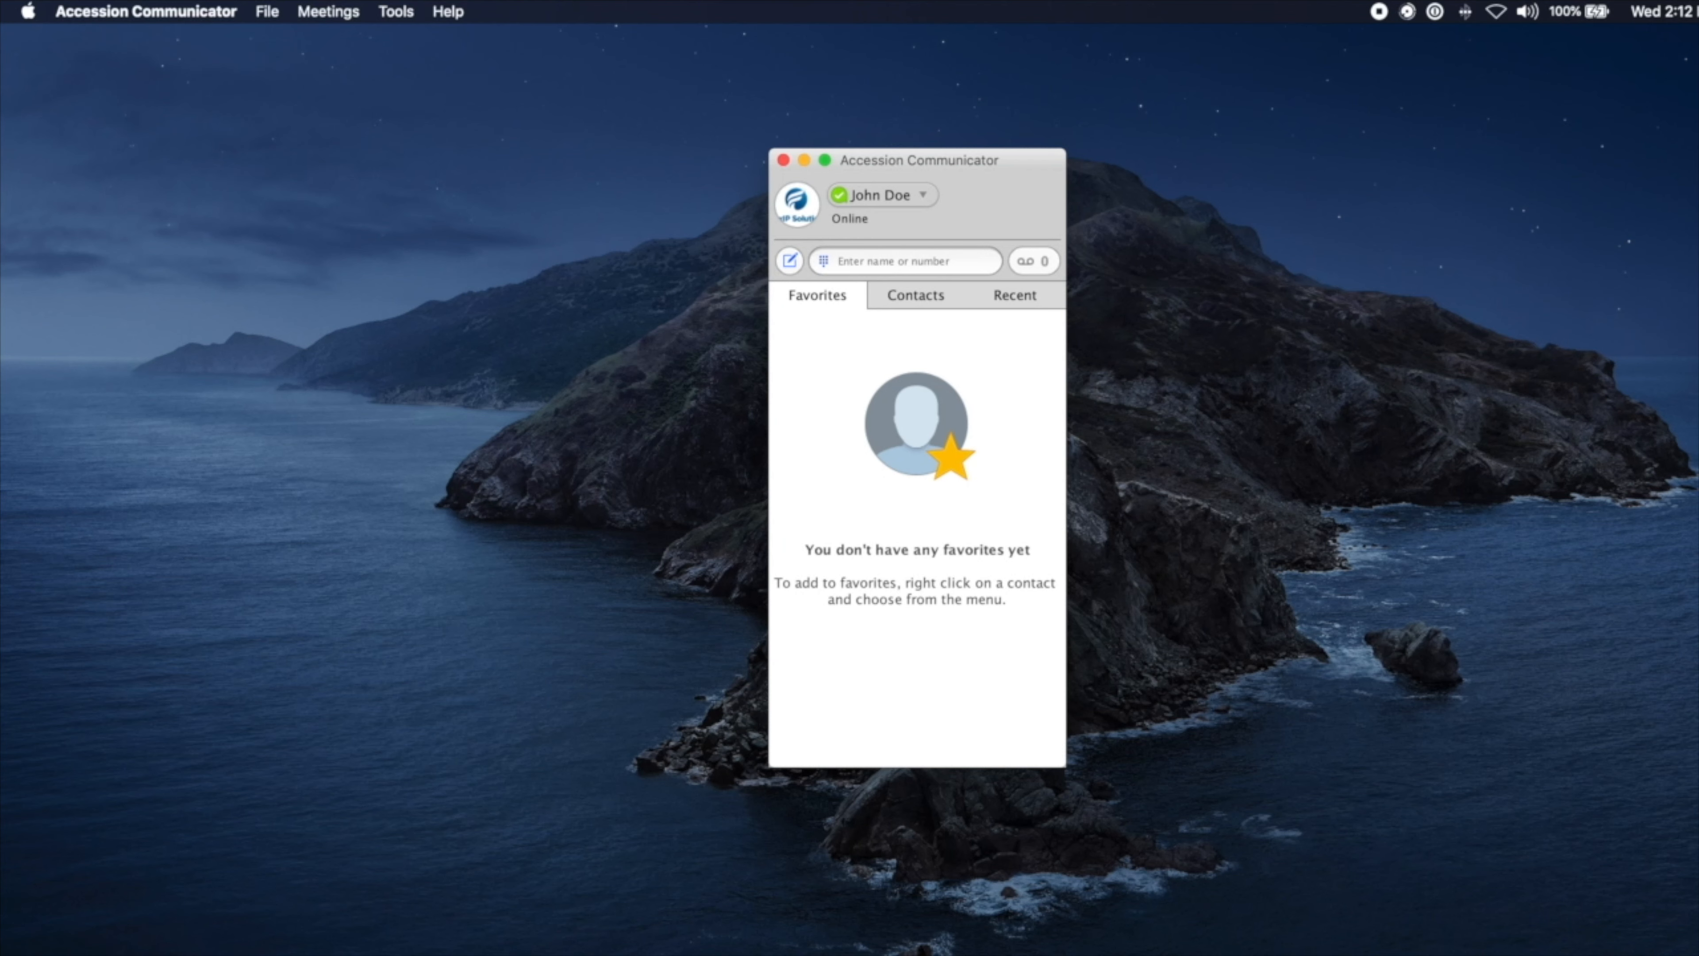
Step: Replace the avatar with FlexIP_prim_rgb_stacked.png from the PNGs folder and save
left_click(802, 208)
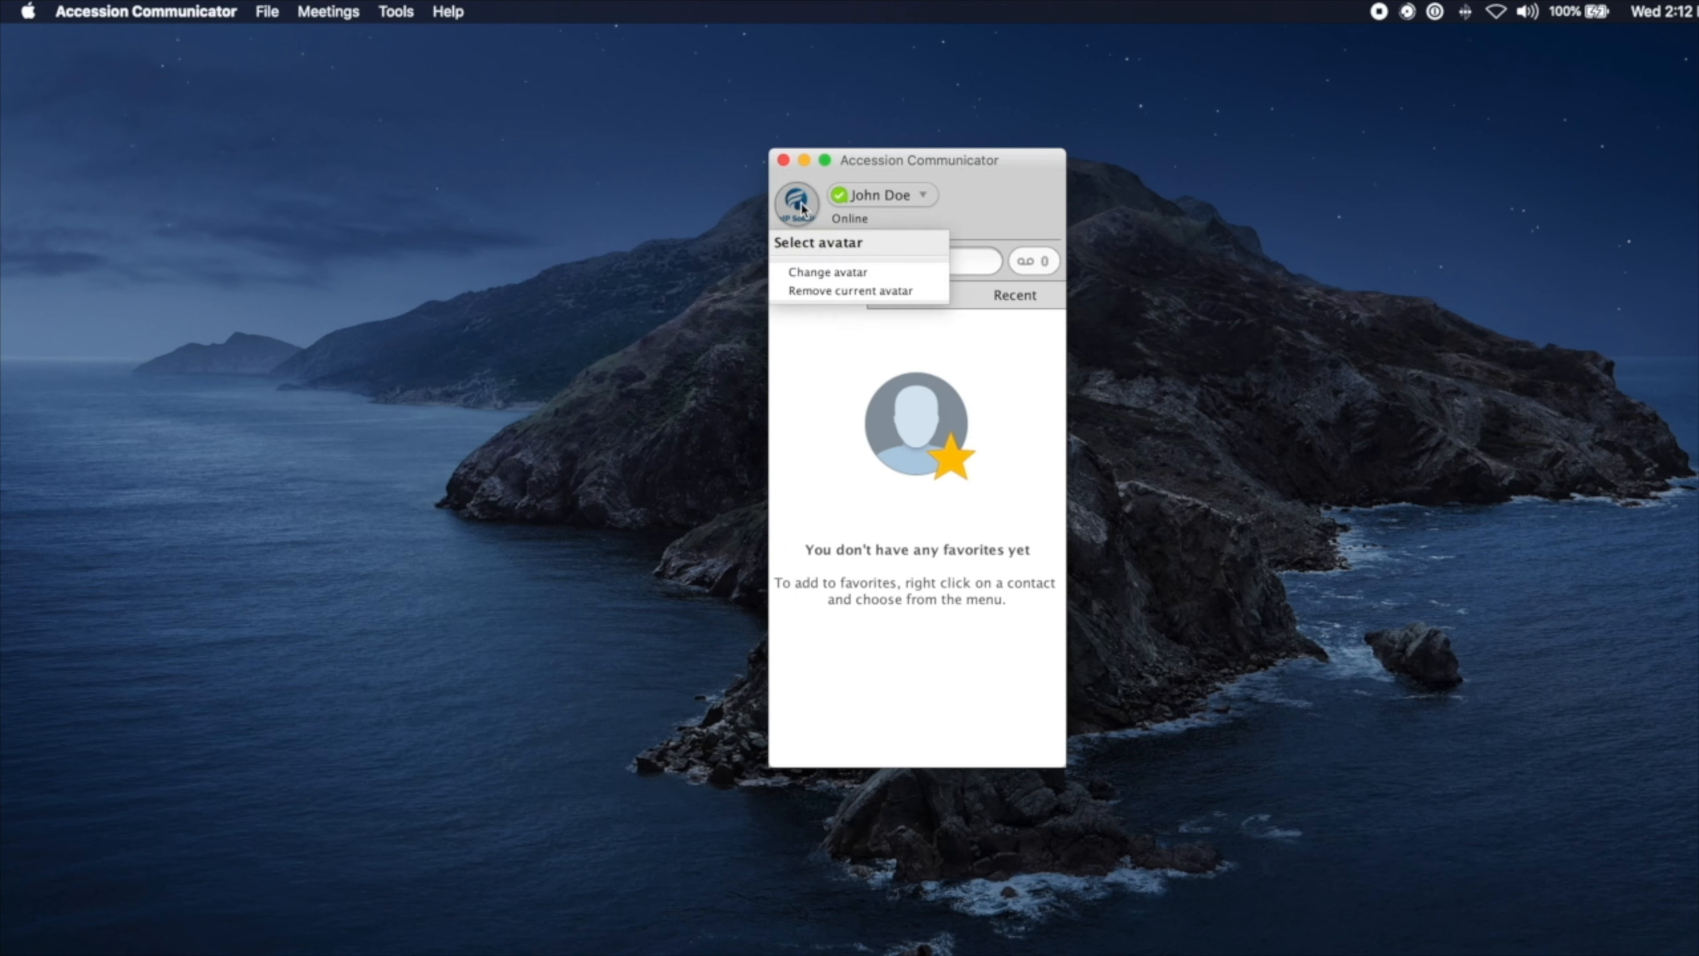
left_click(850, 292)
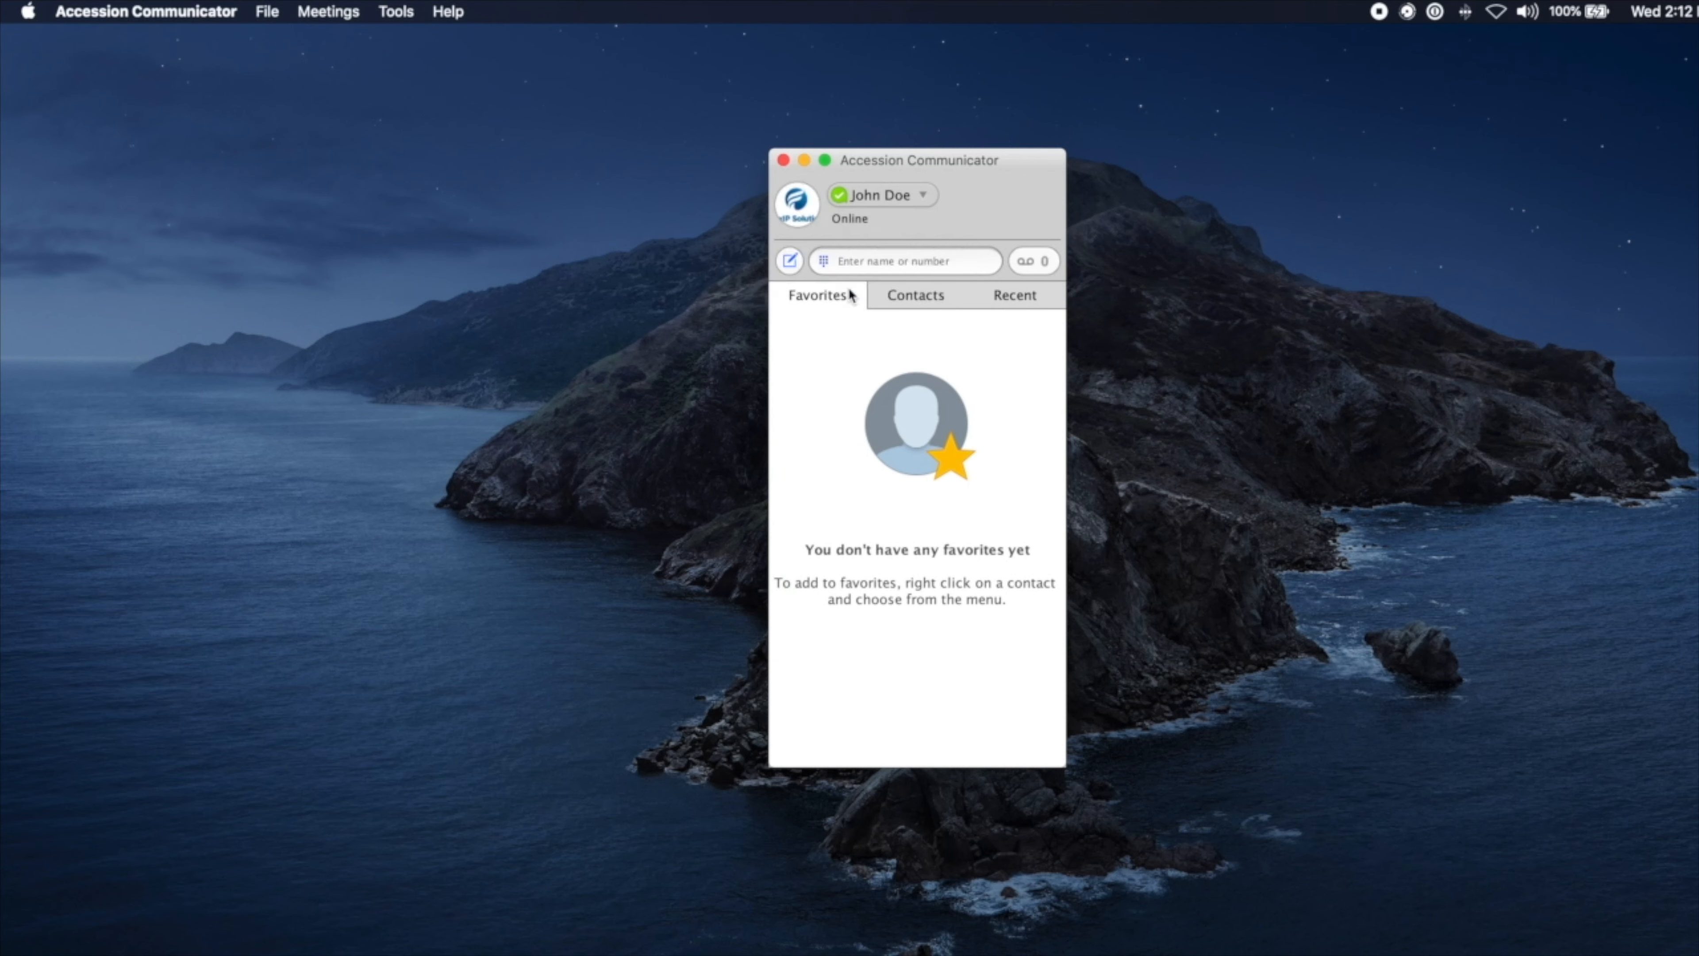
left_click(799, 199)
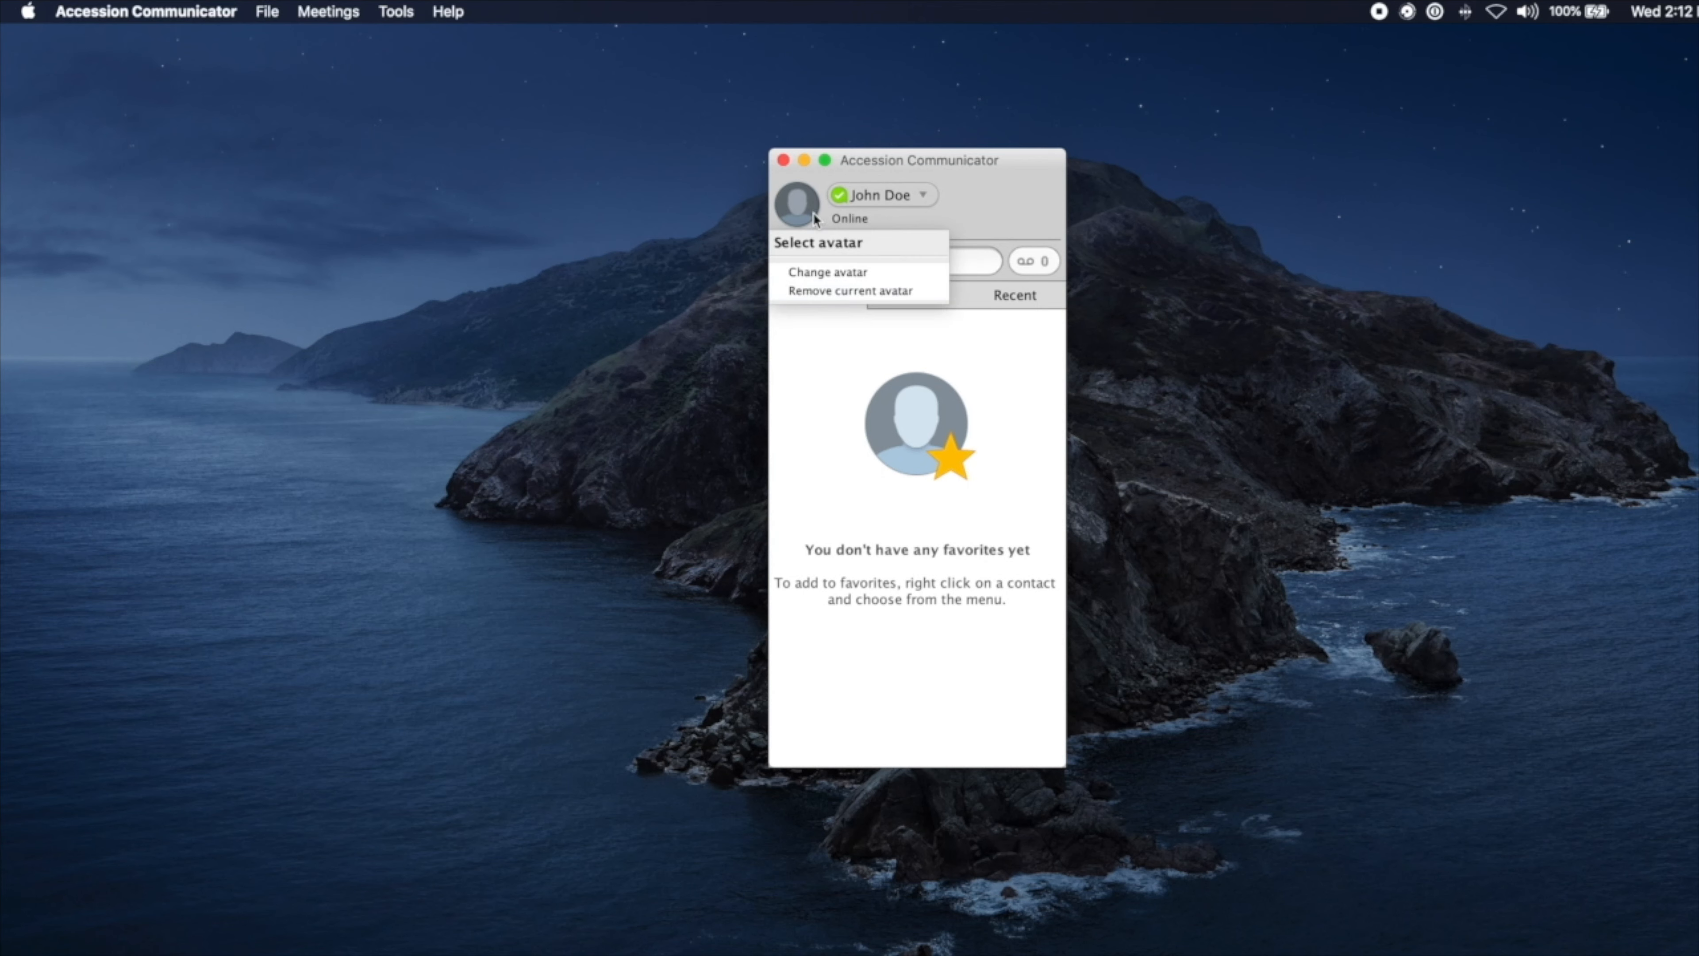
left_click(844, 271)
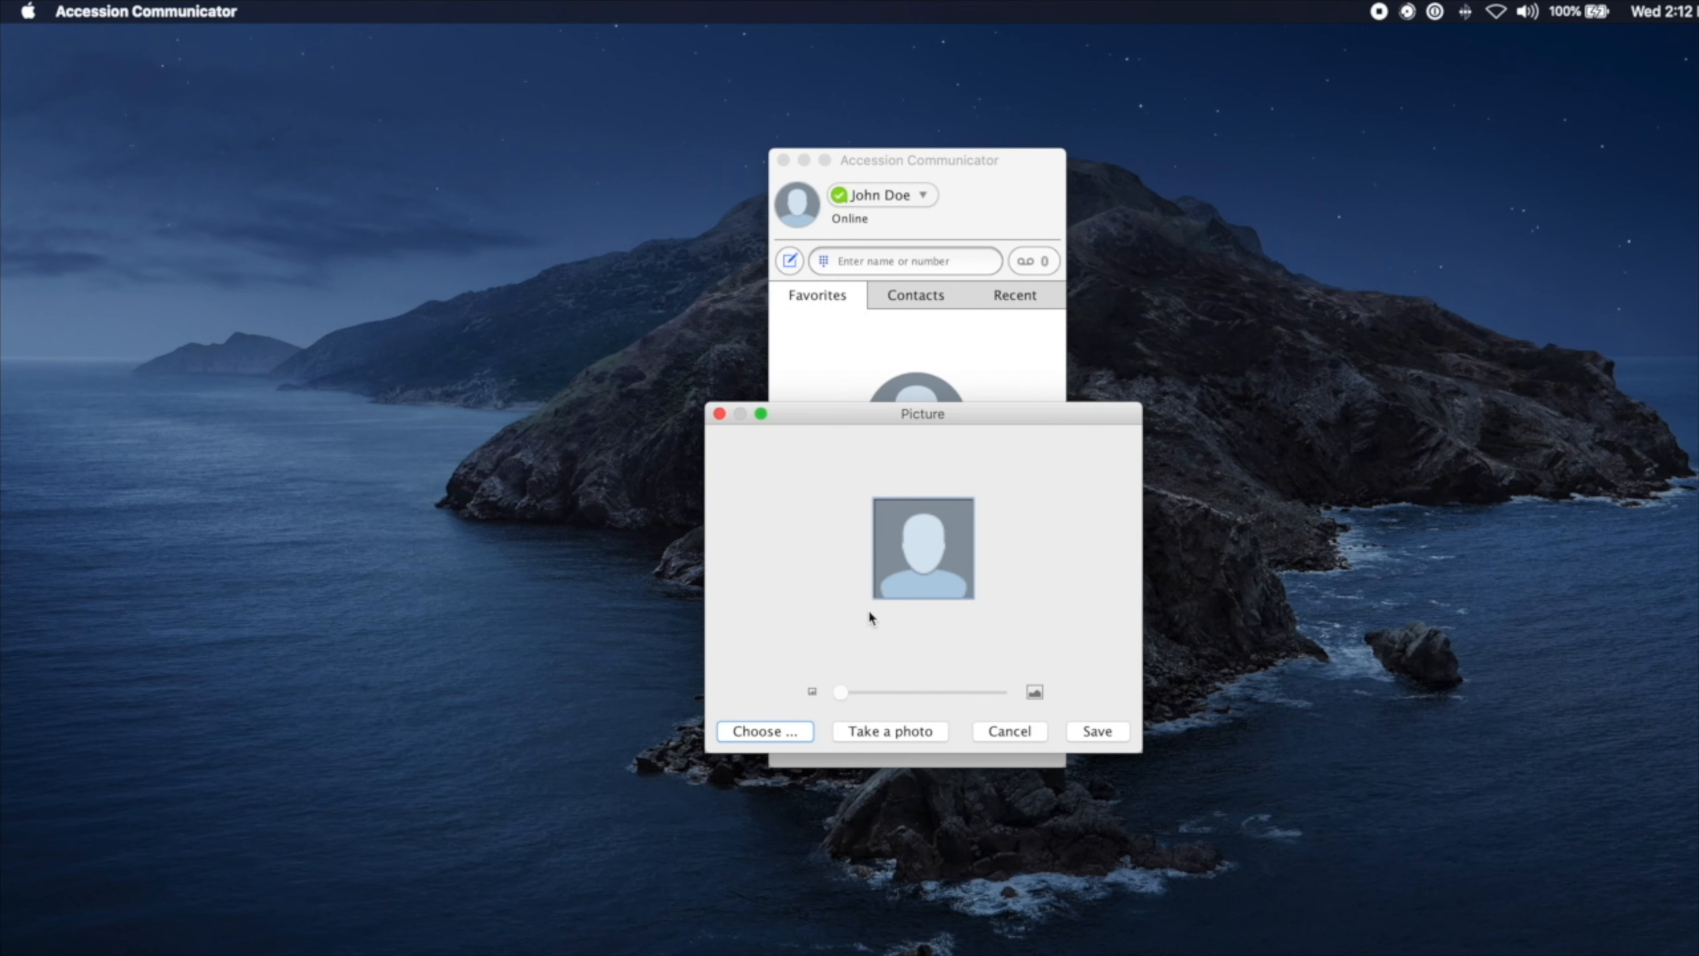
left_click(781, 735)
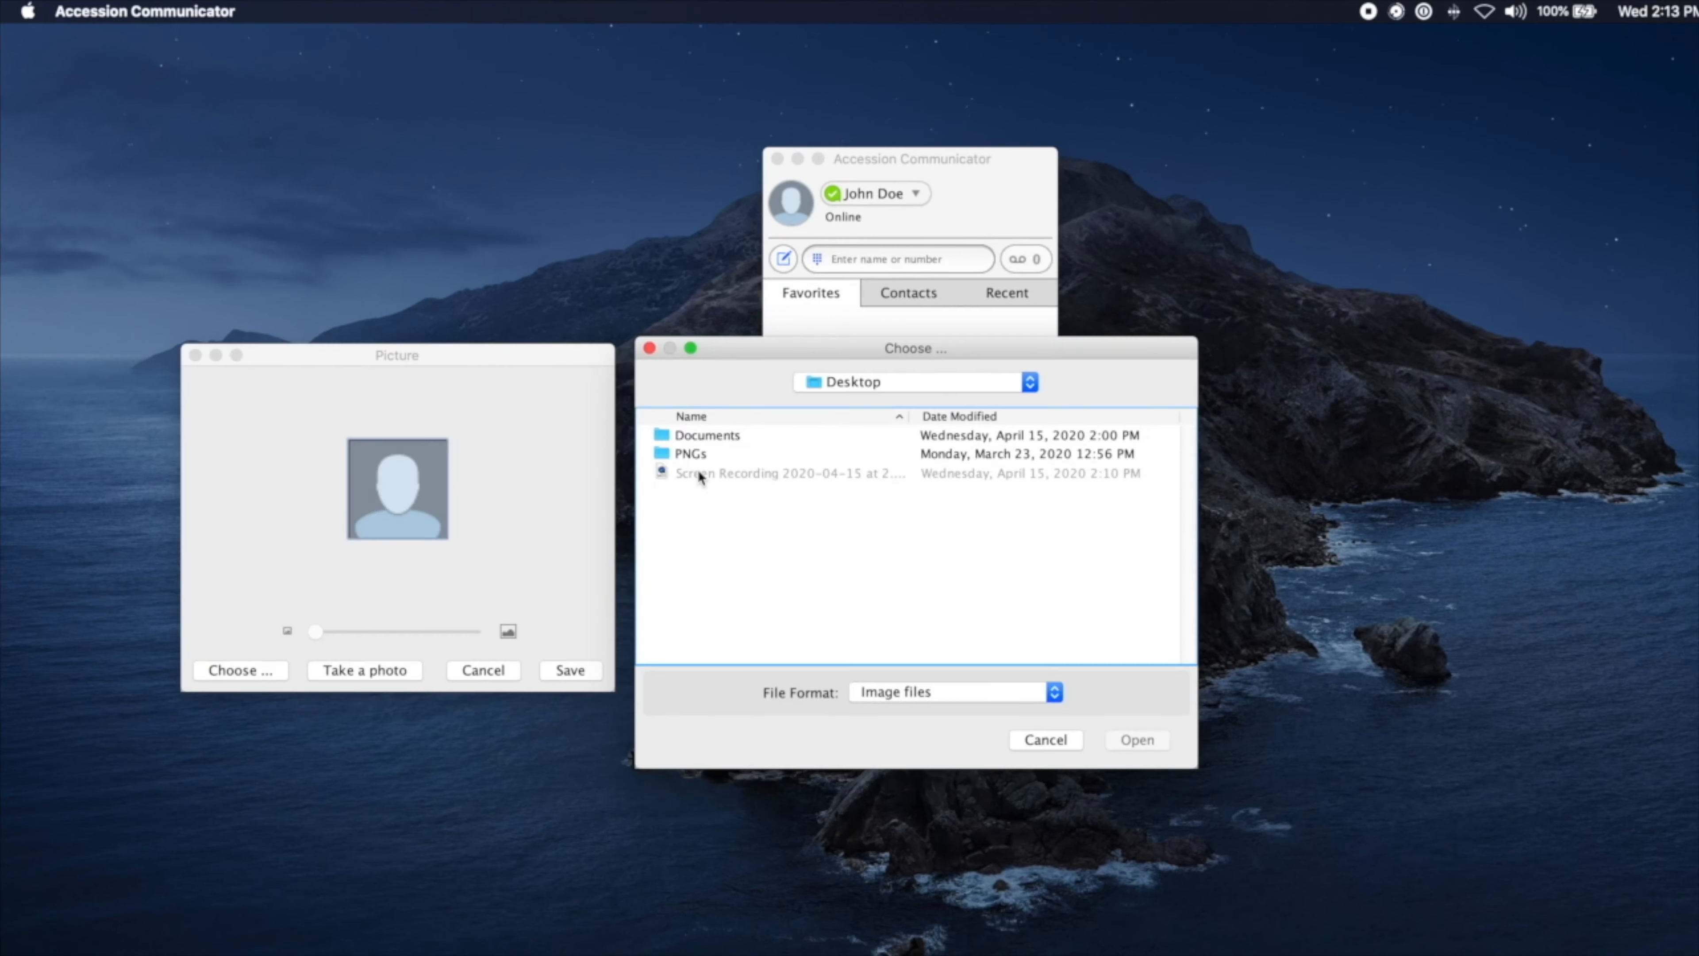
double_click(697, 456)
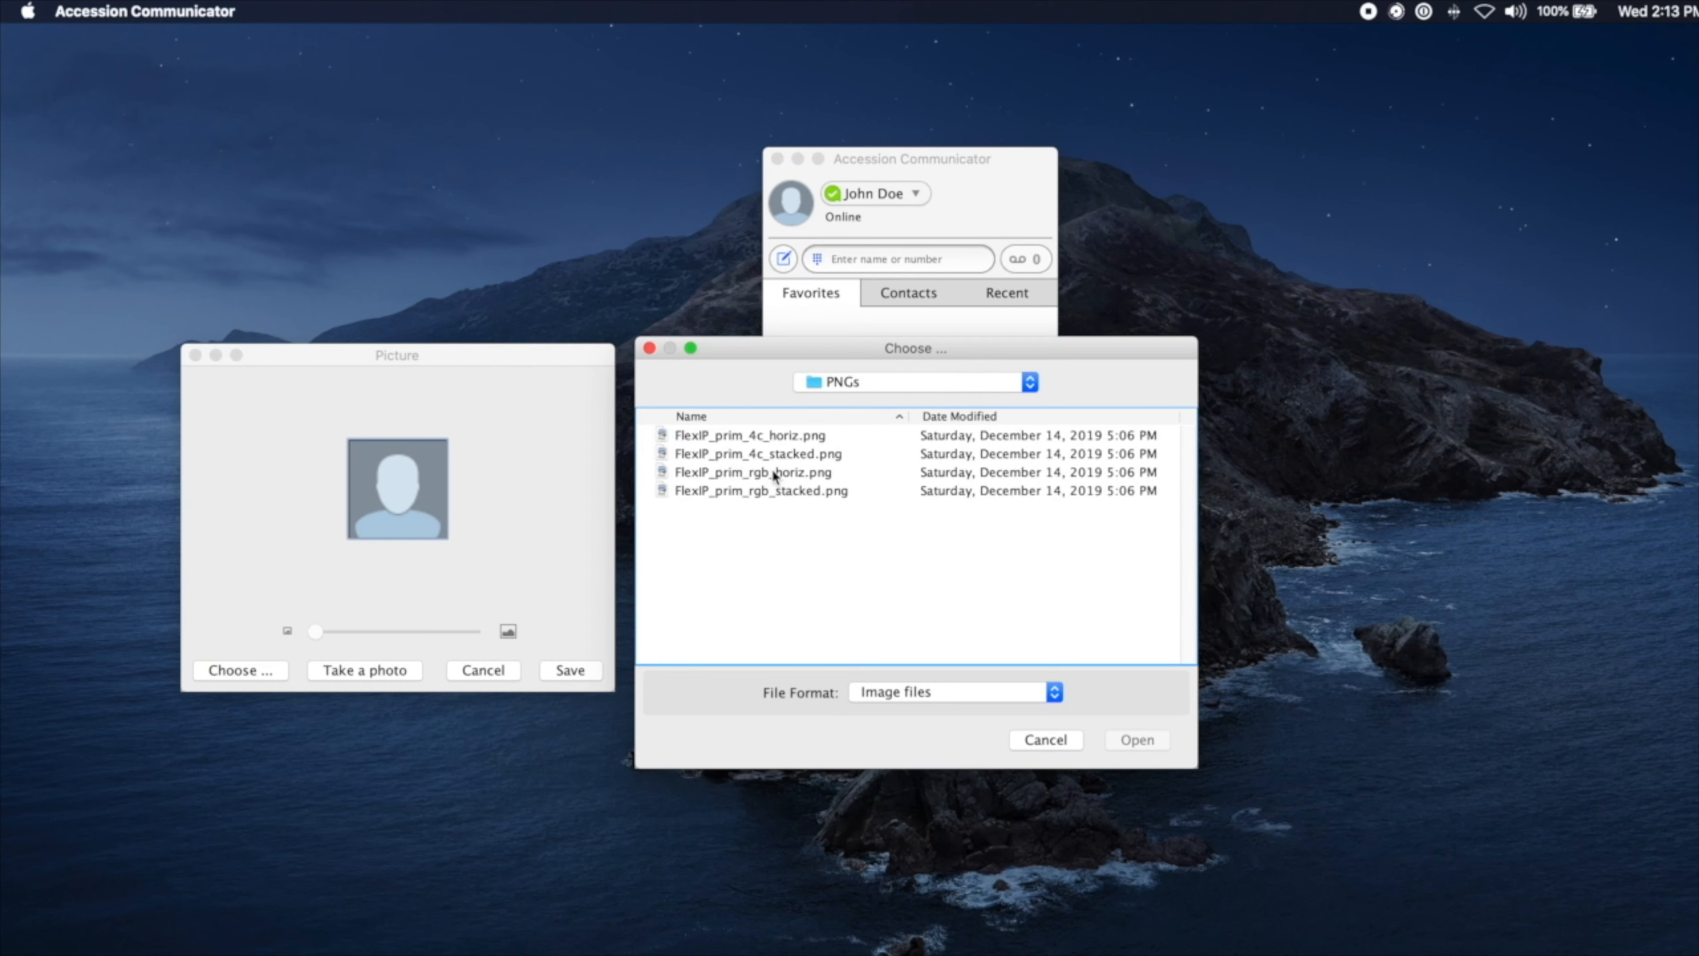
left_click(776, 489)
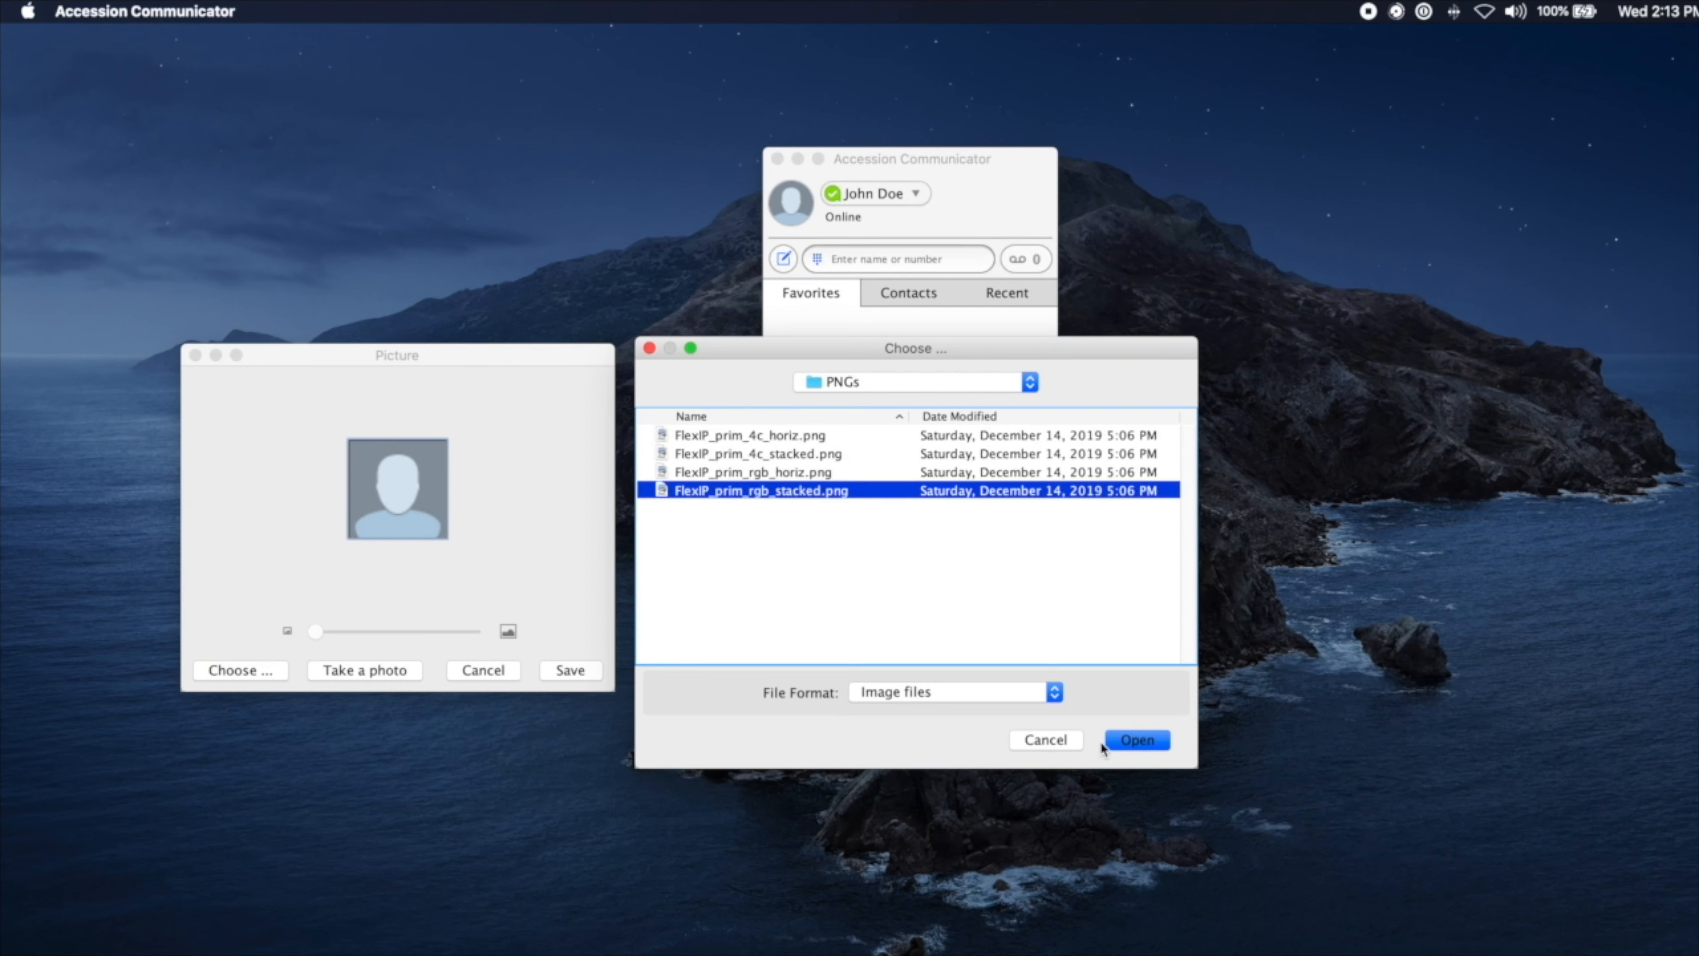
left_click(1142, 740)
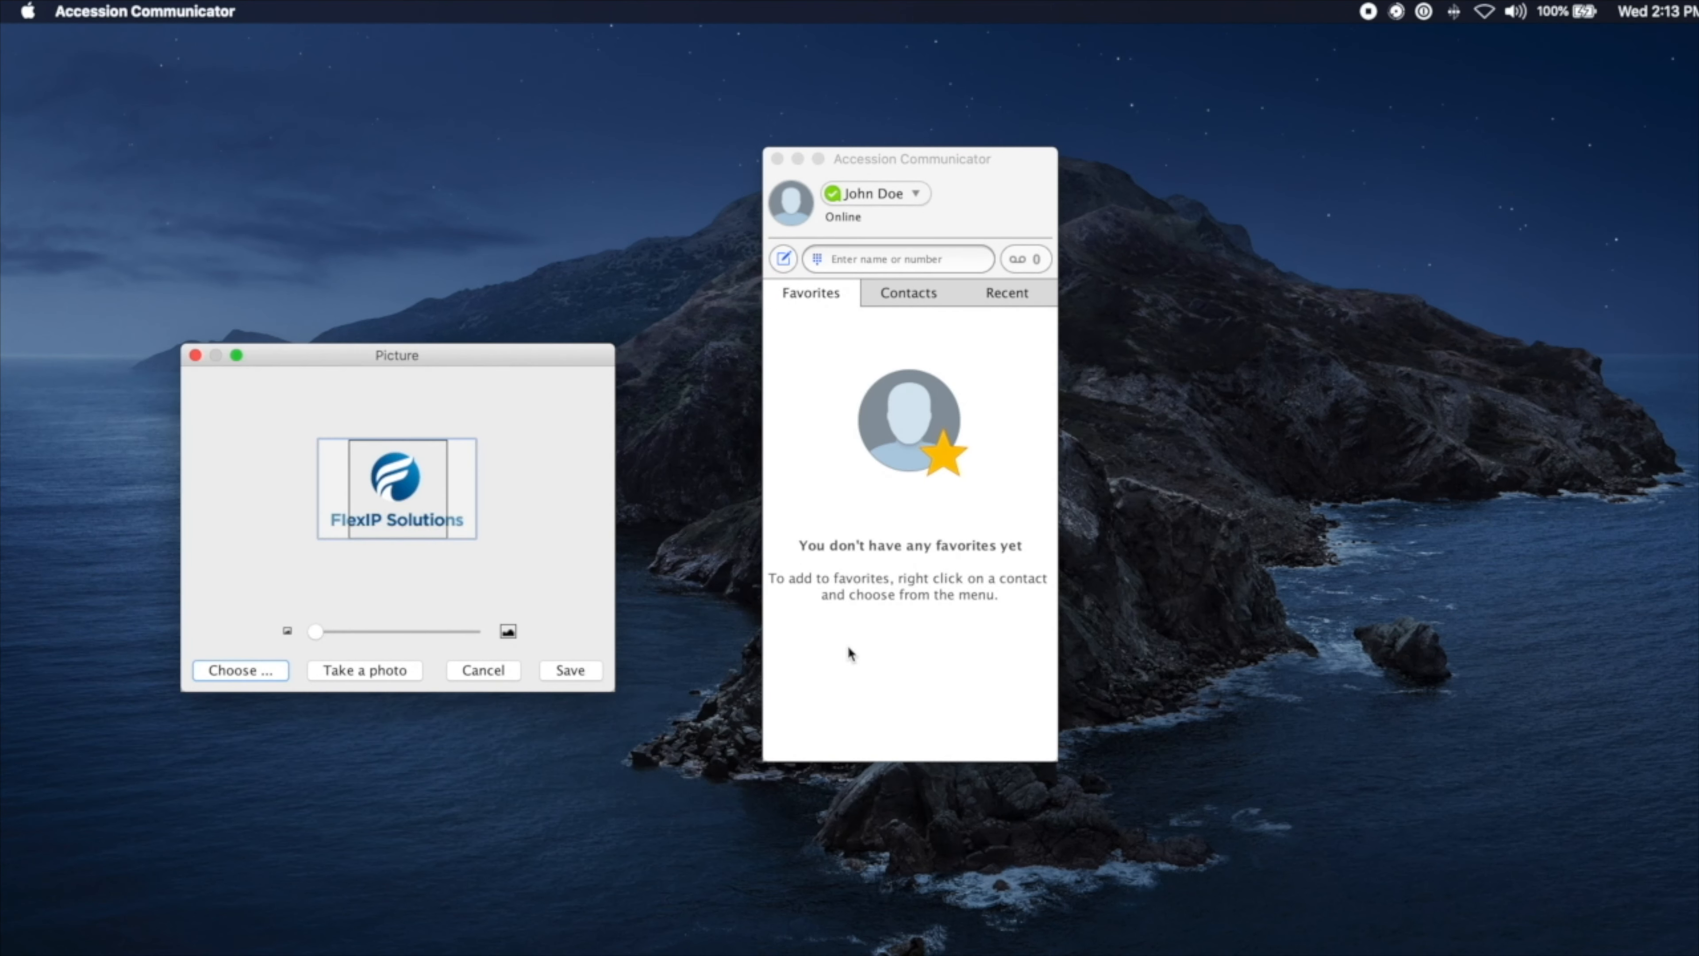
left_click(568, 670)
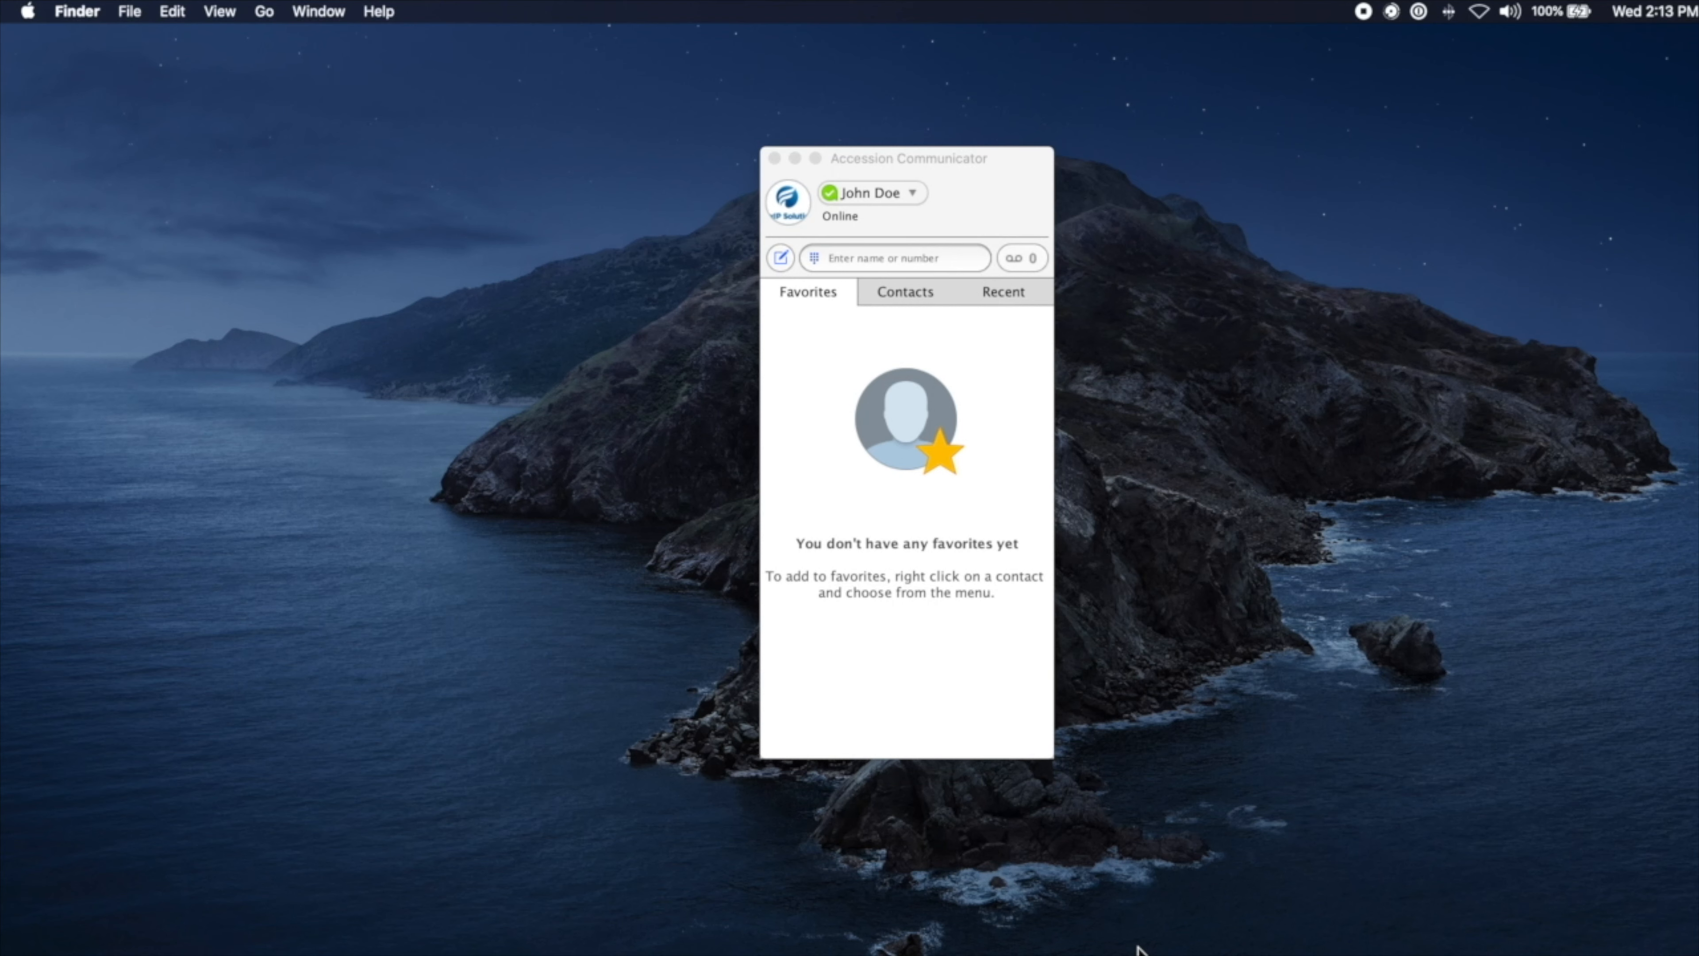
left_click(976, 700)
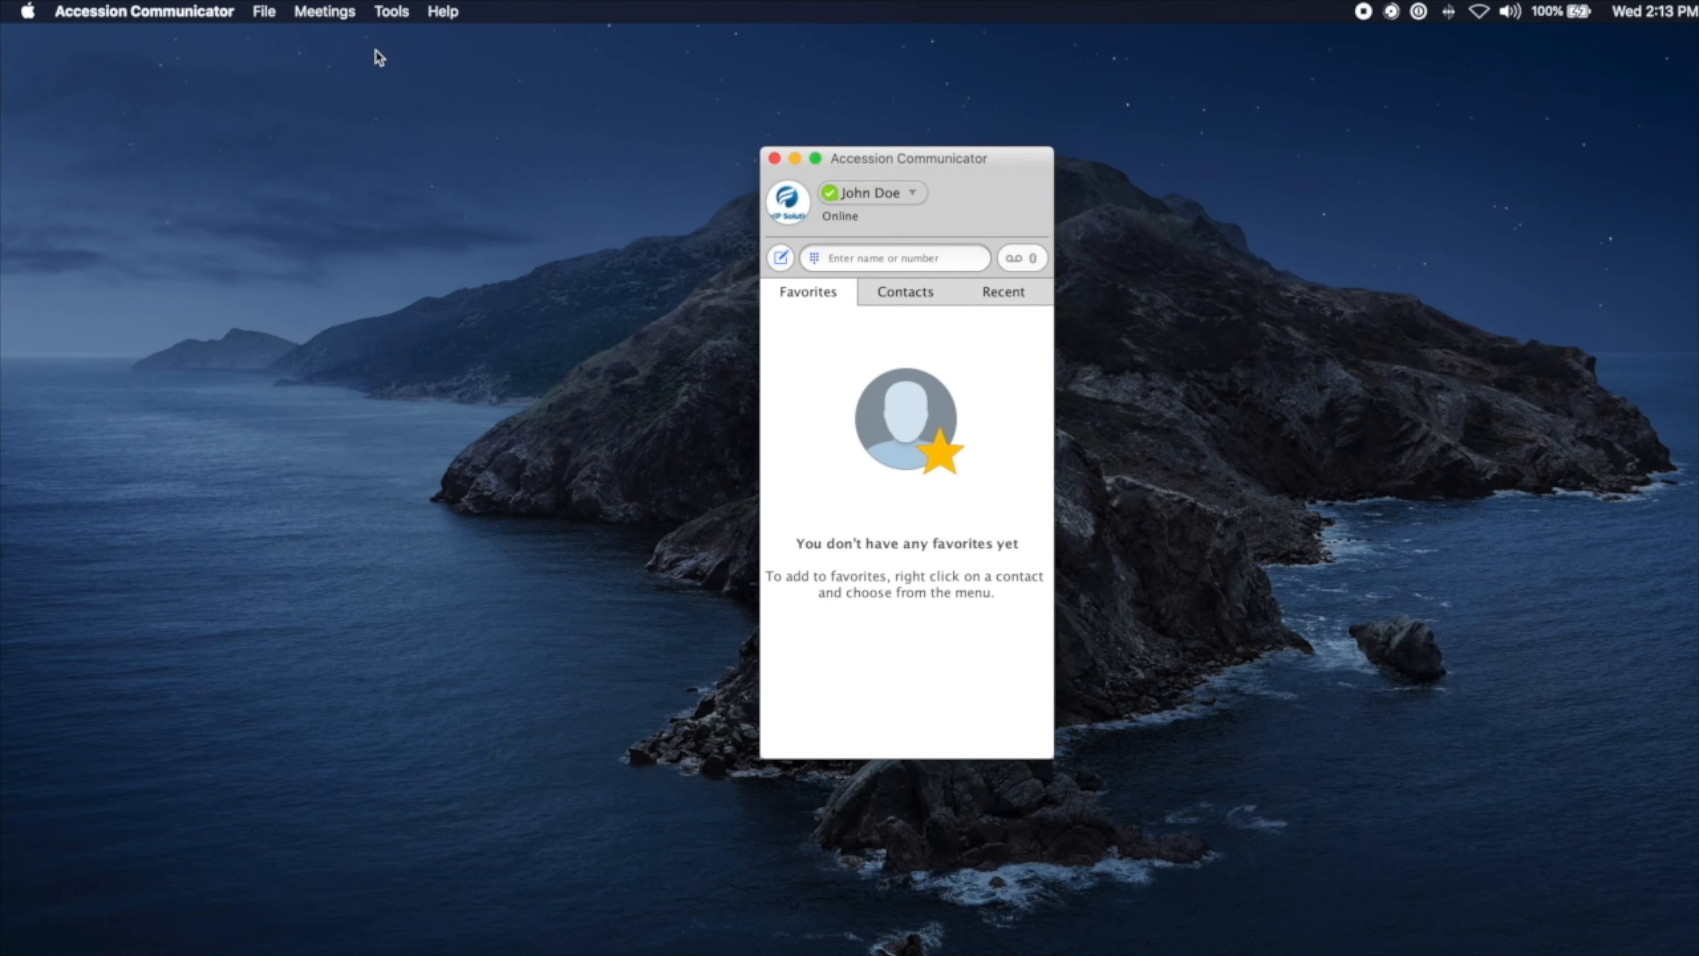
left_click(200, 13)
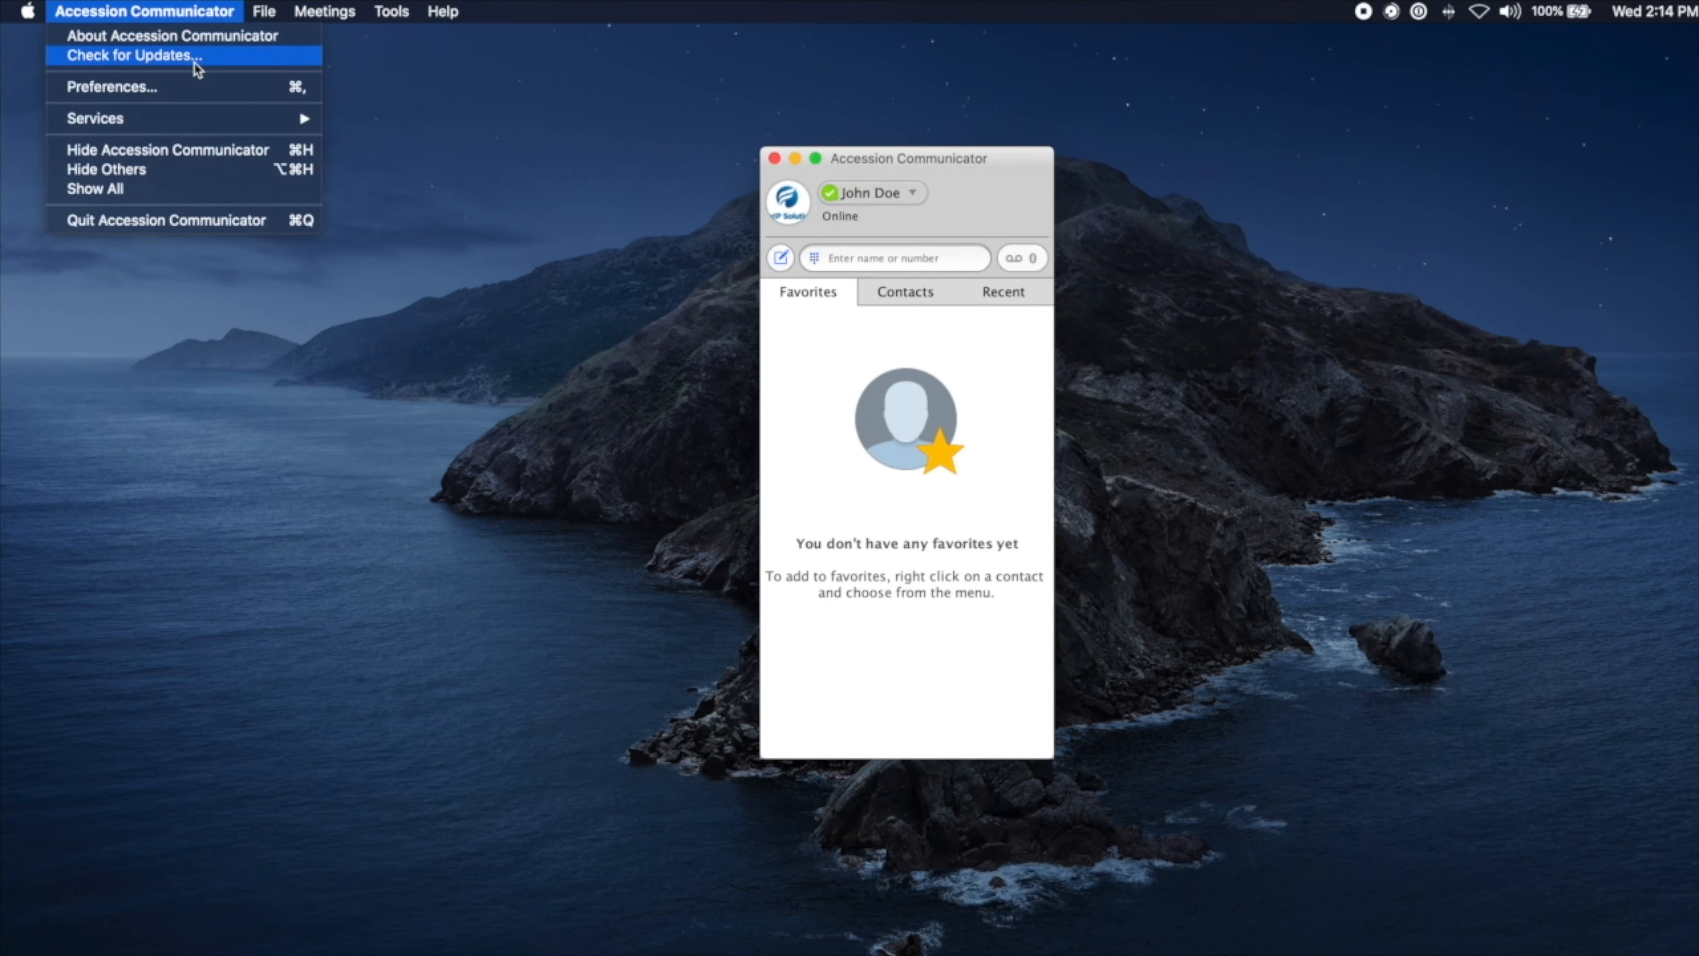
left_click(199, 85)
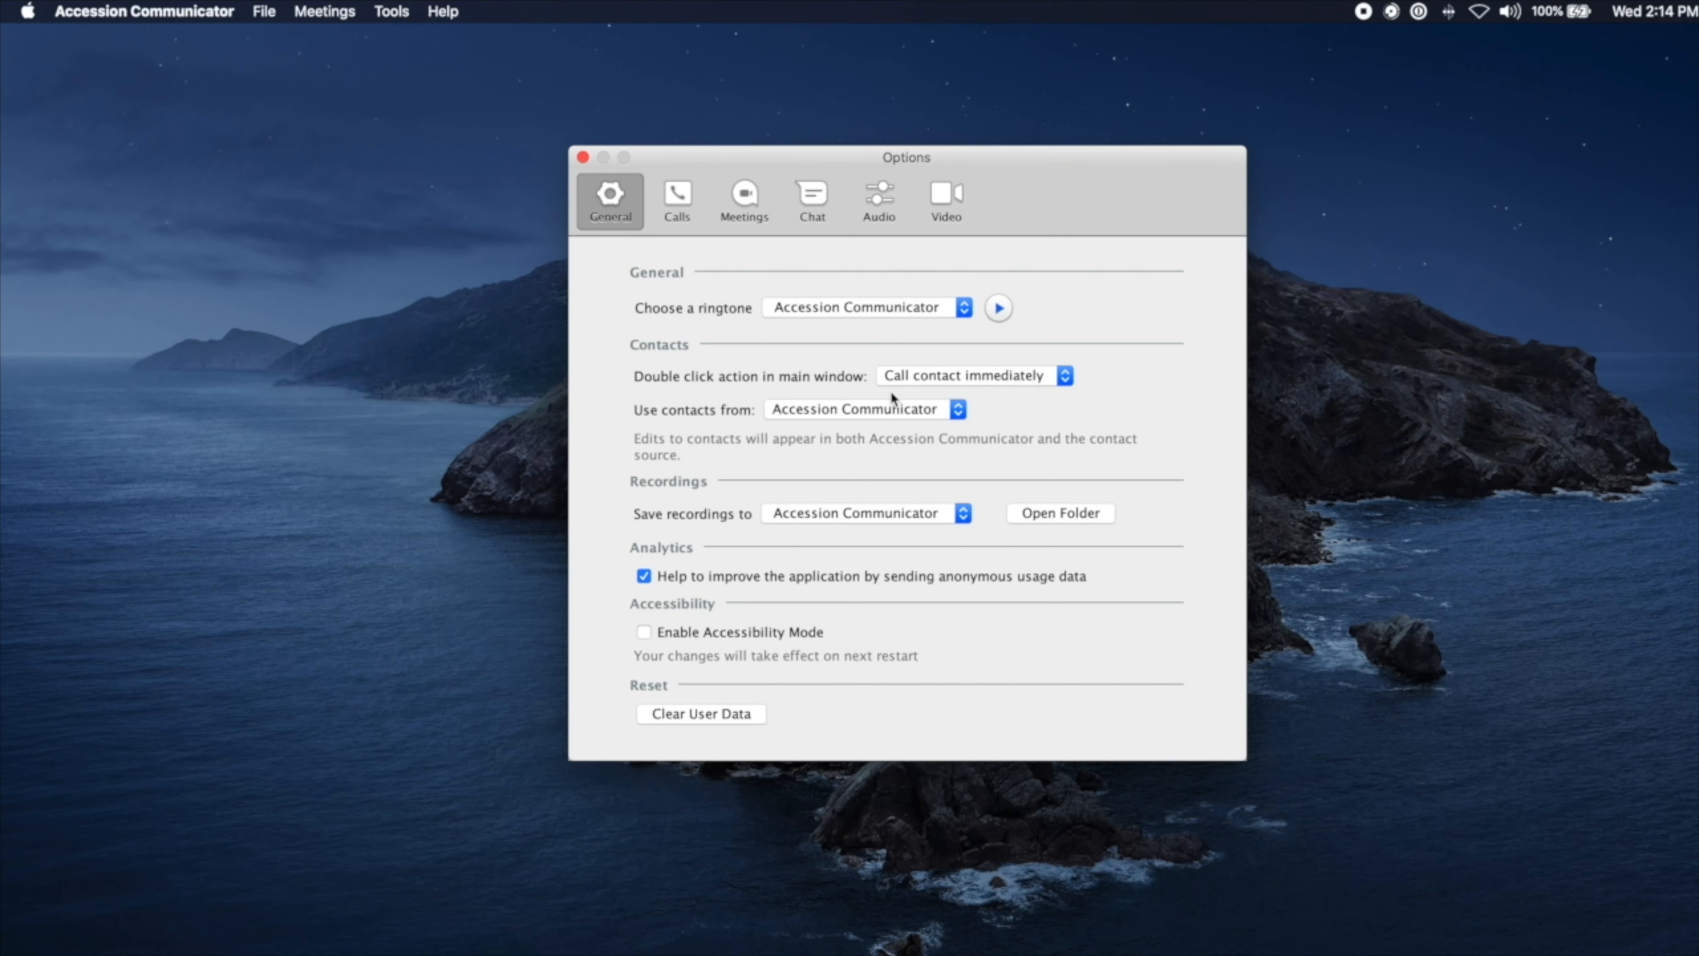
left_click(894, 411)
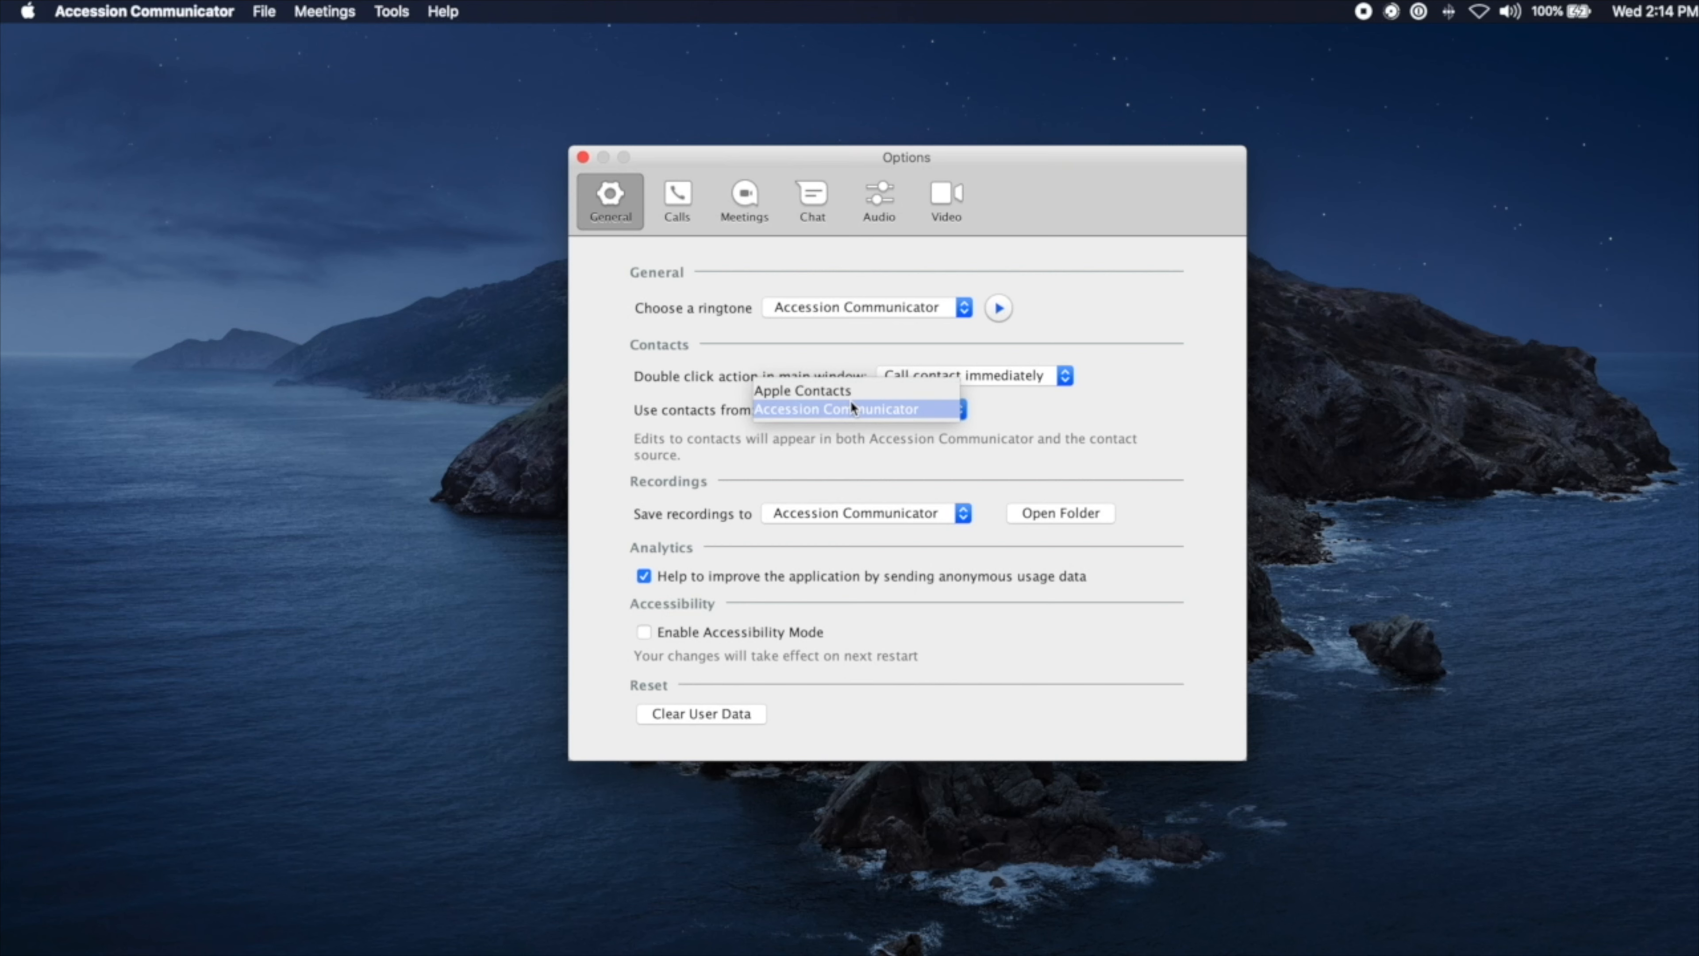
left_click(862, 405)
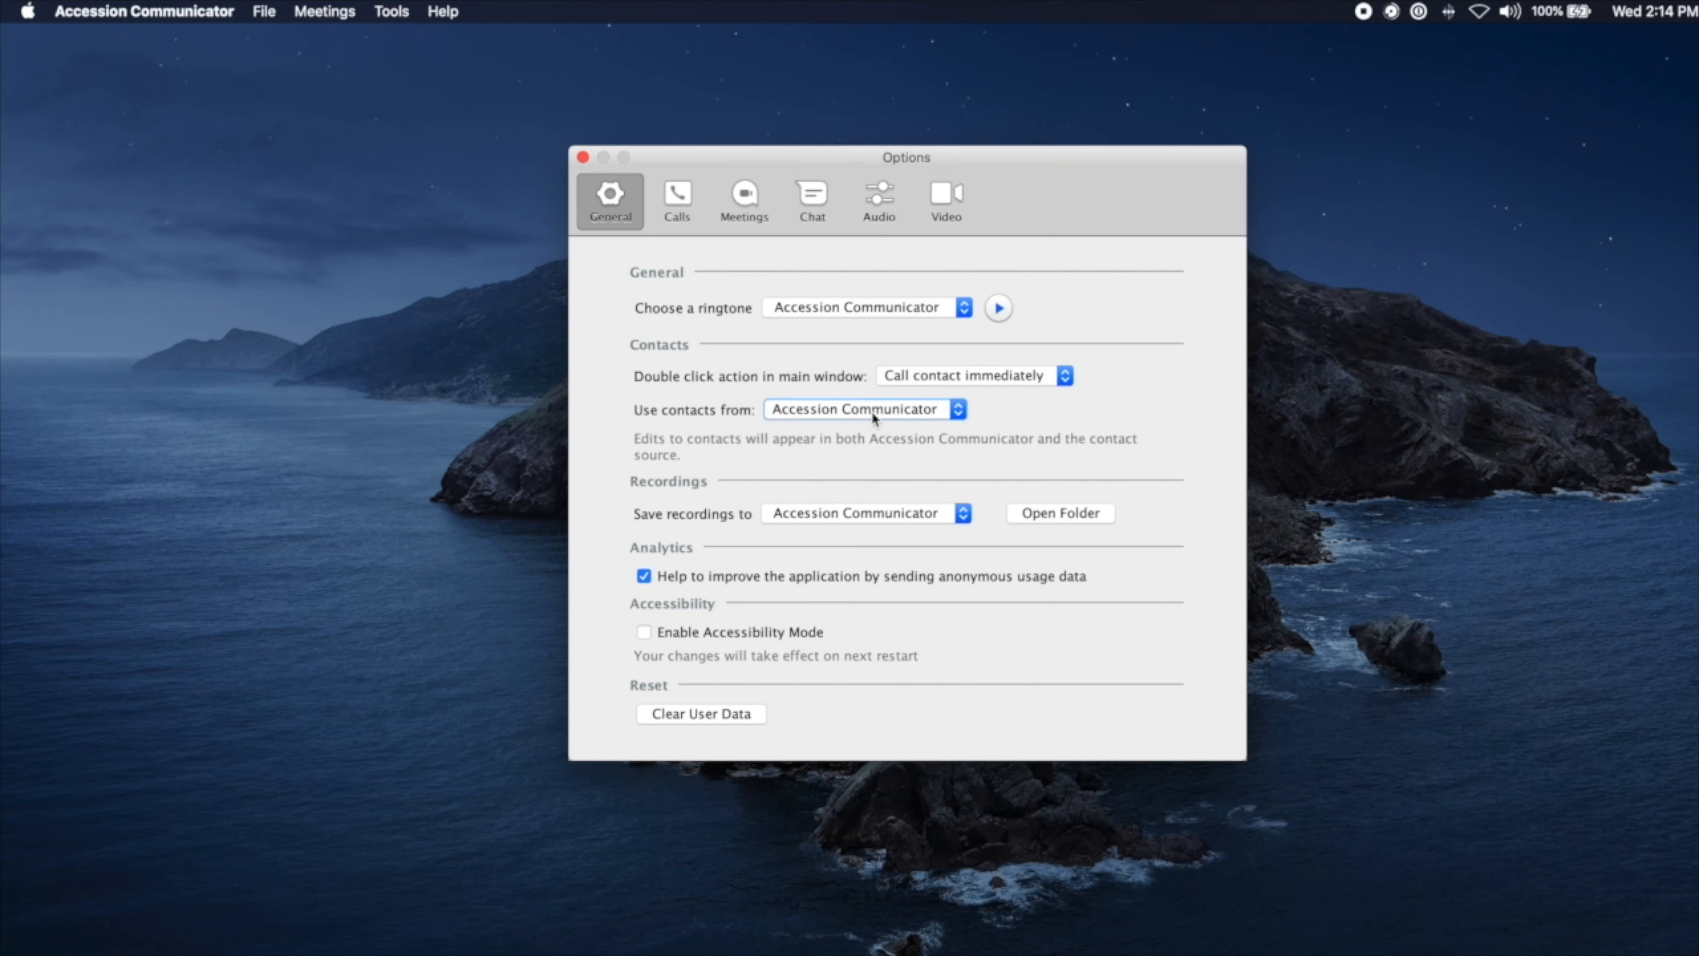
left_click(582, 158)
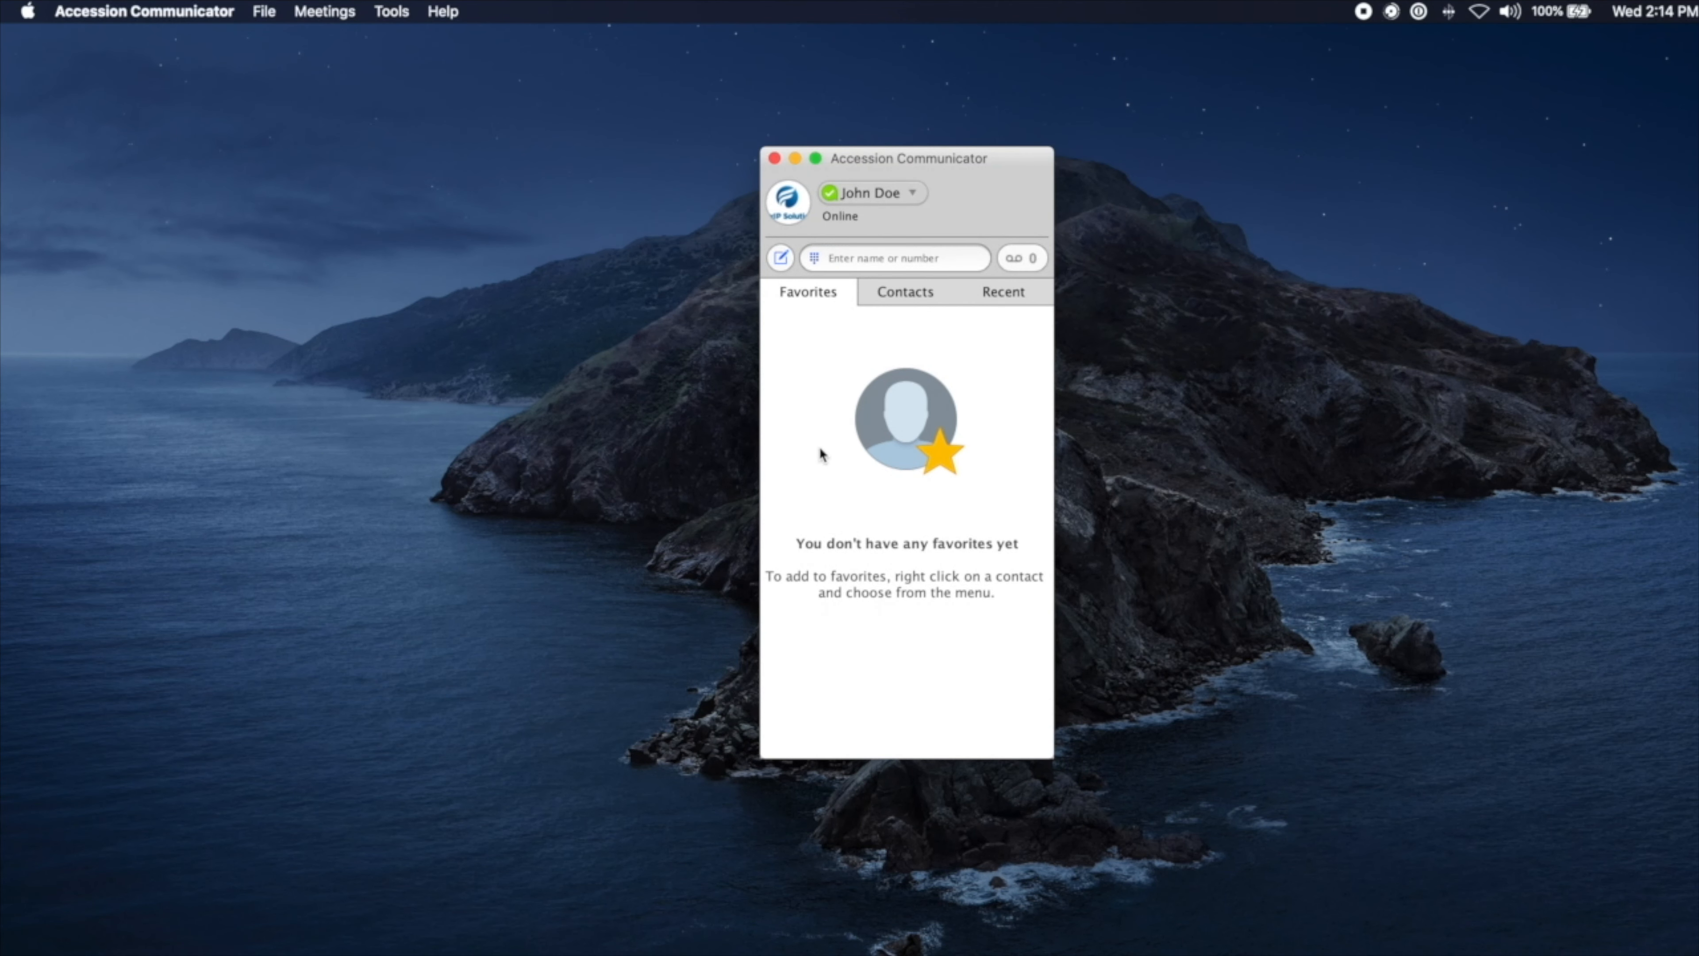
Step: Dismiss the new-item menu, bring Communicator to the front, and open its File menu
left_click(781, 259)
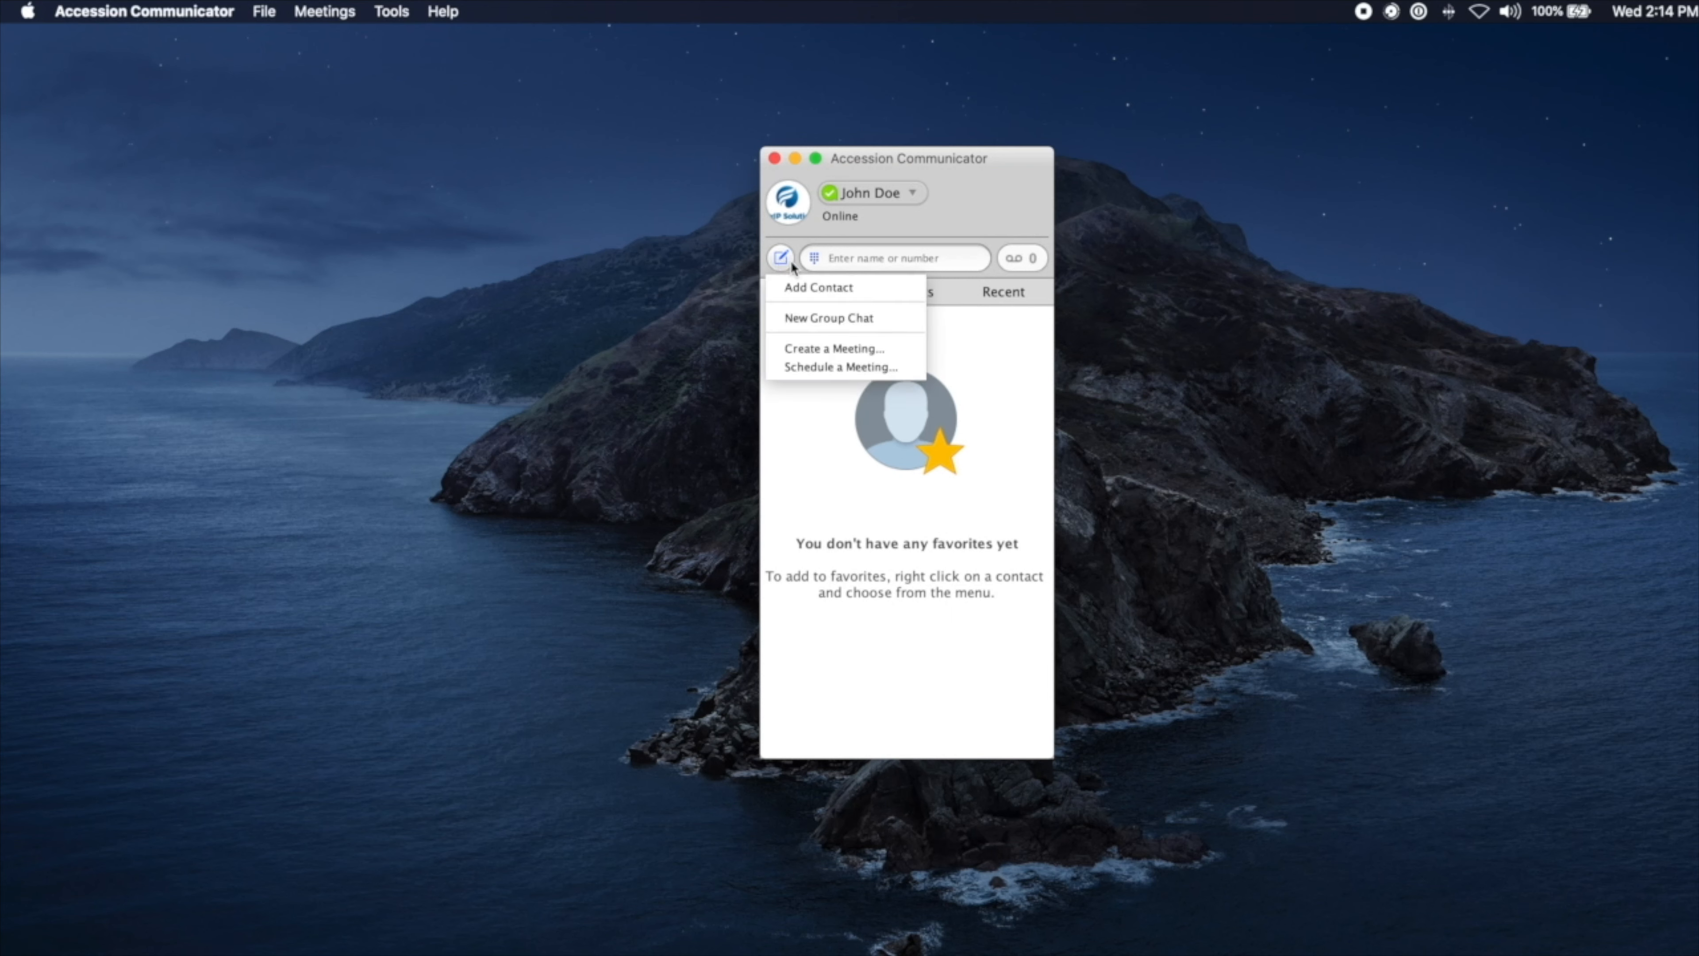
left_click(647, 273)
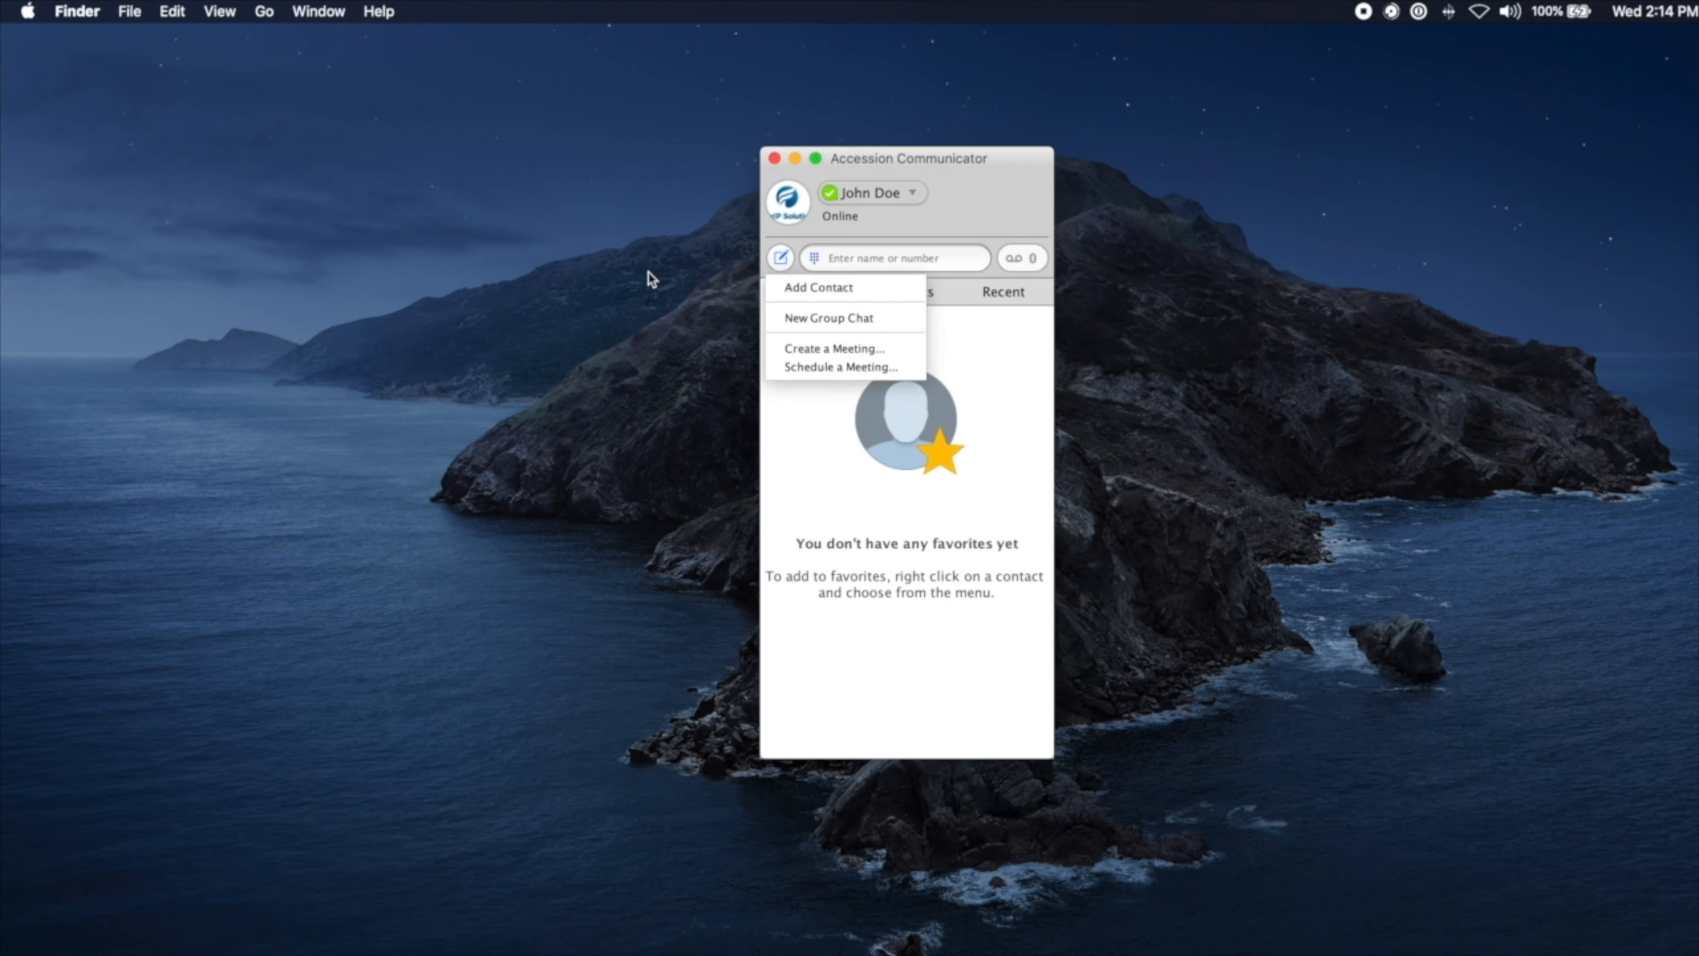
left_click(986, 190)
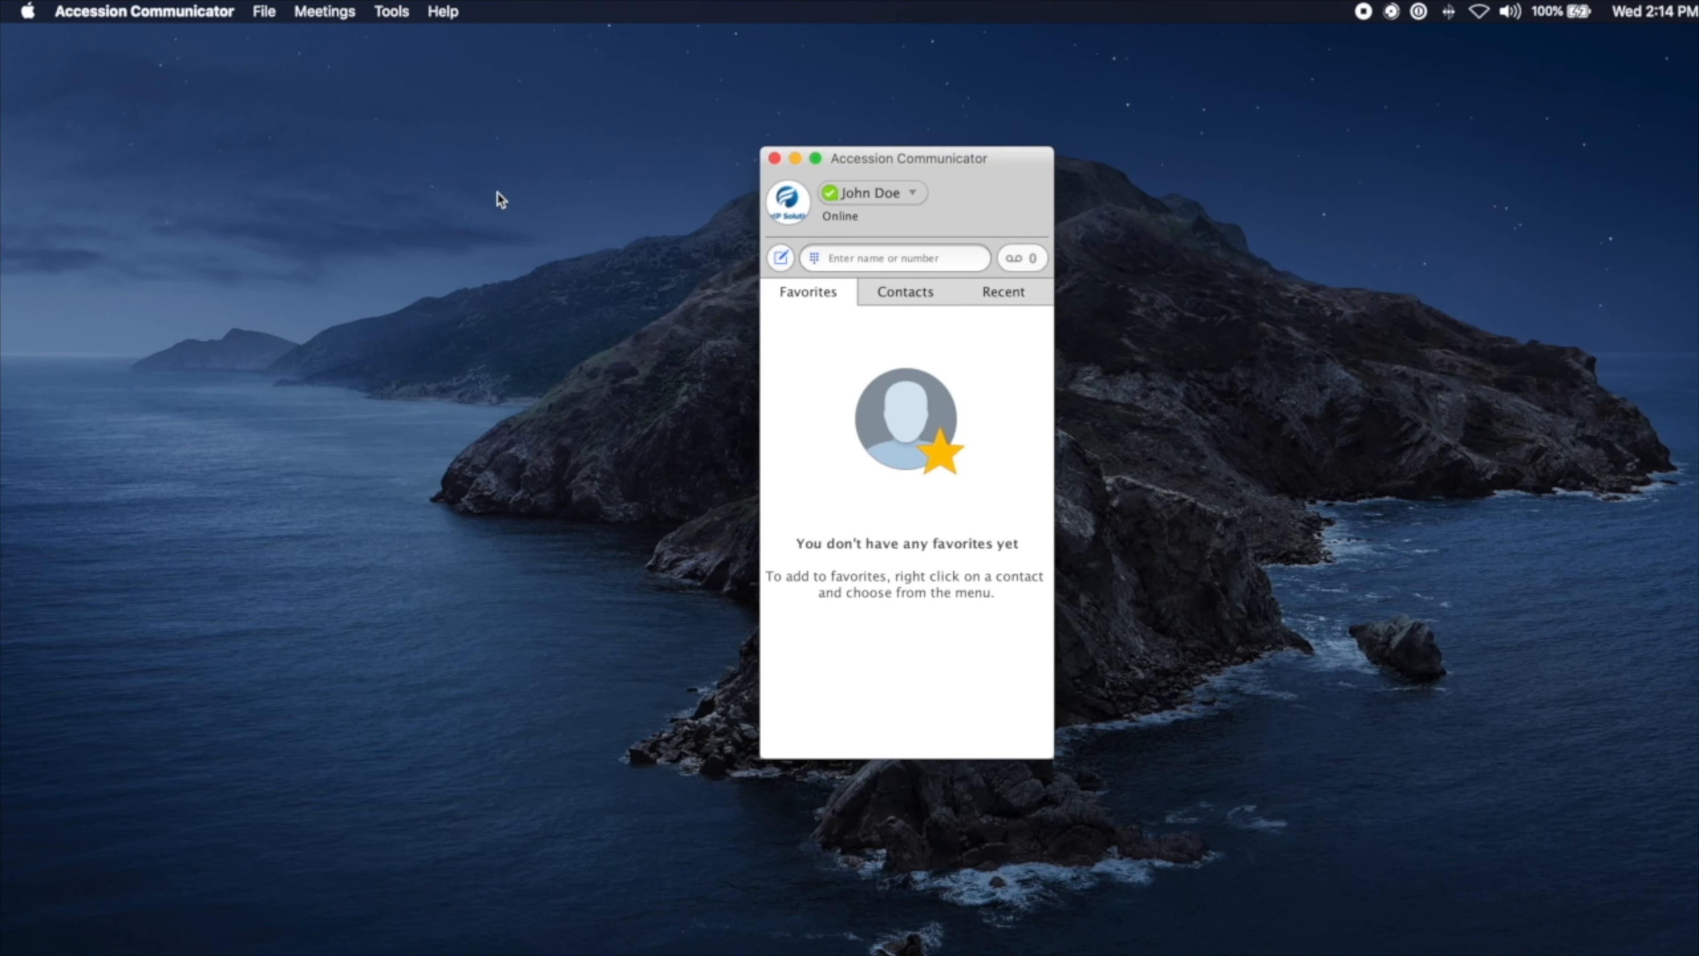
left_click(262, 13)
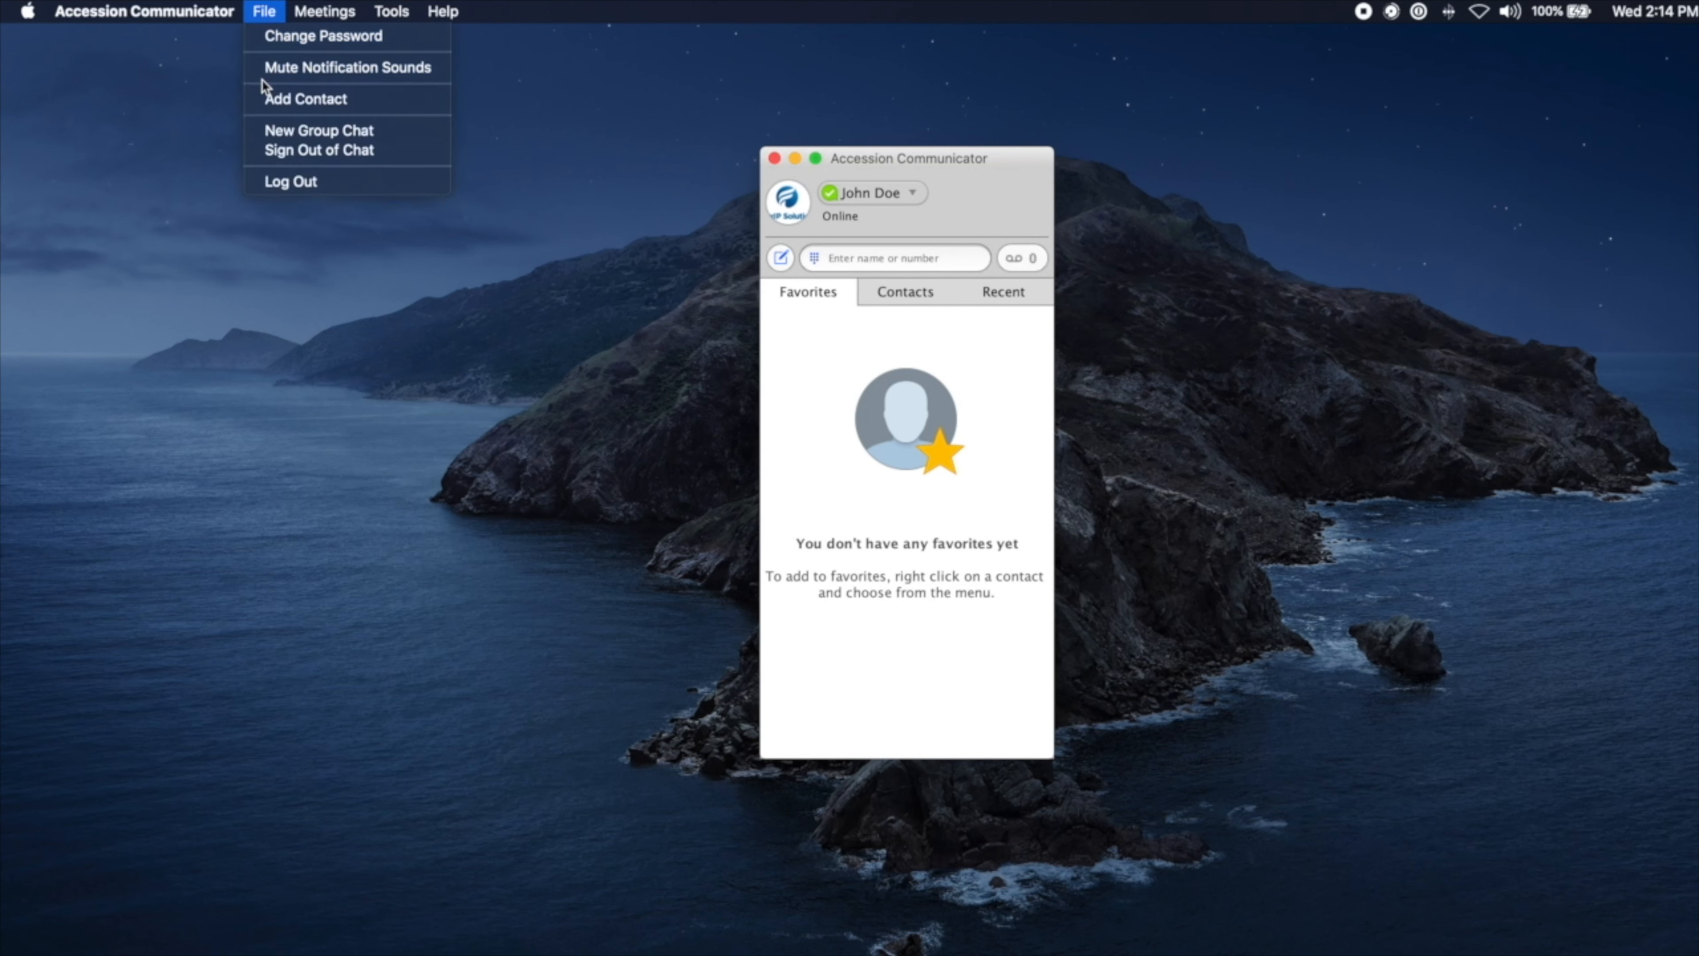
Step: Add a contact with first name Mr, last name Smith, and his work phone number
left_click(297, 100)
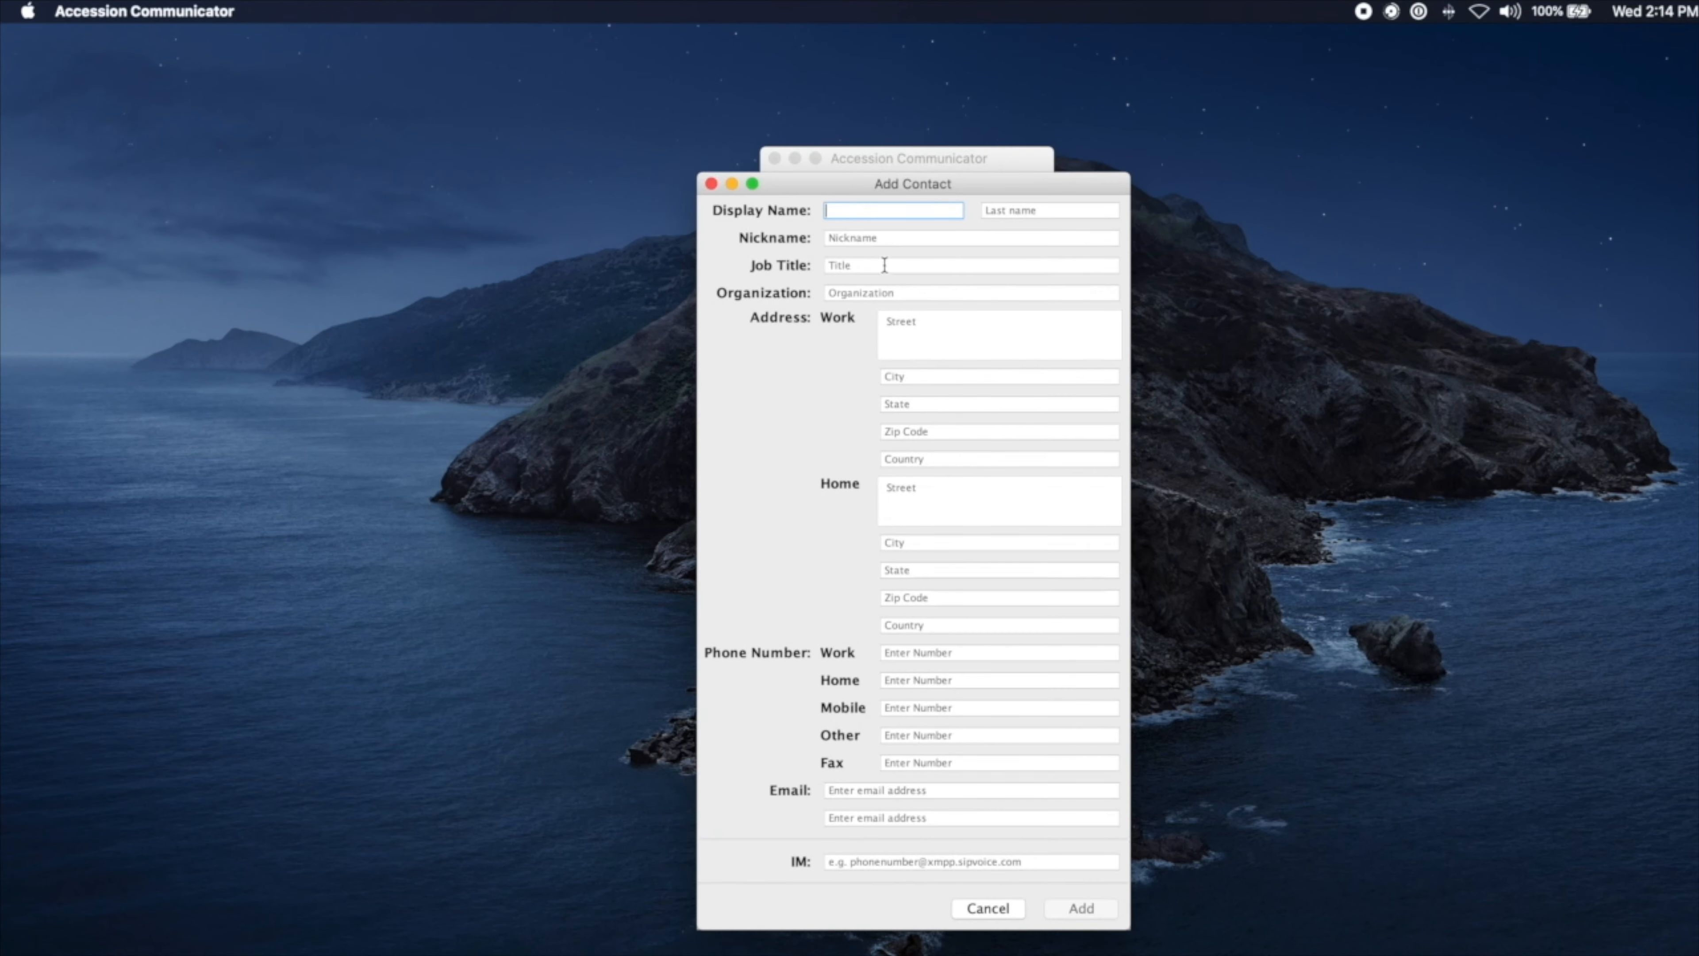
type("Mr")
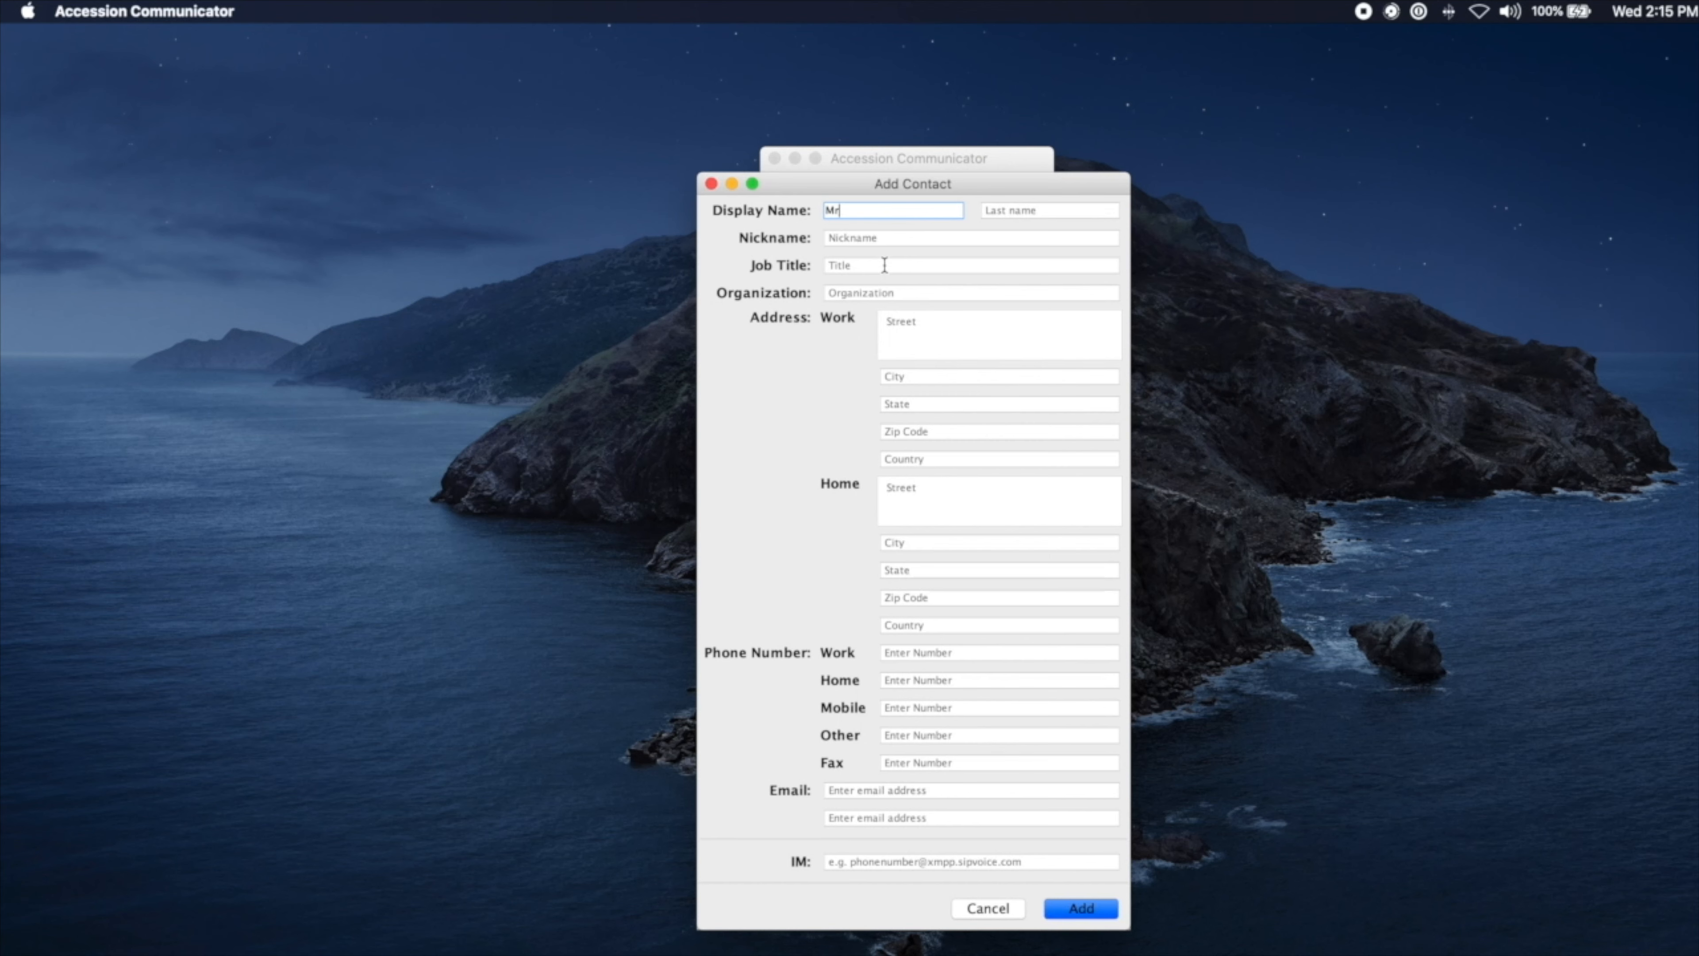
key("Tab")
type("Smith")
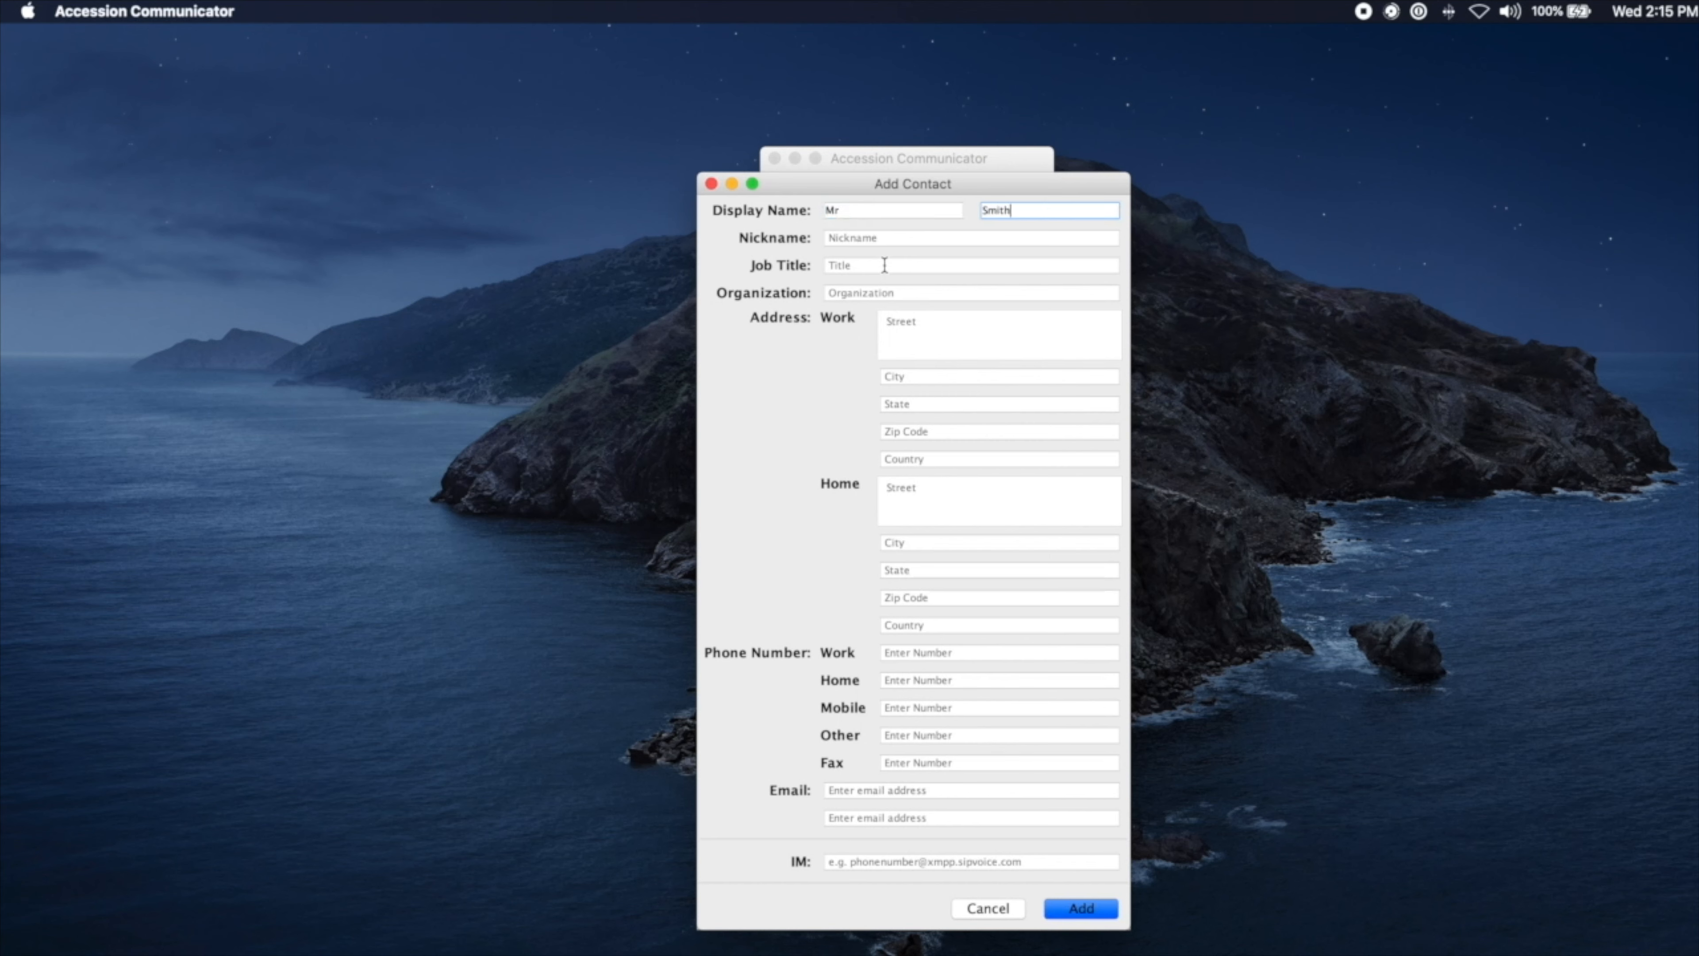
key("Tab")
left_click(948, 654)
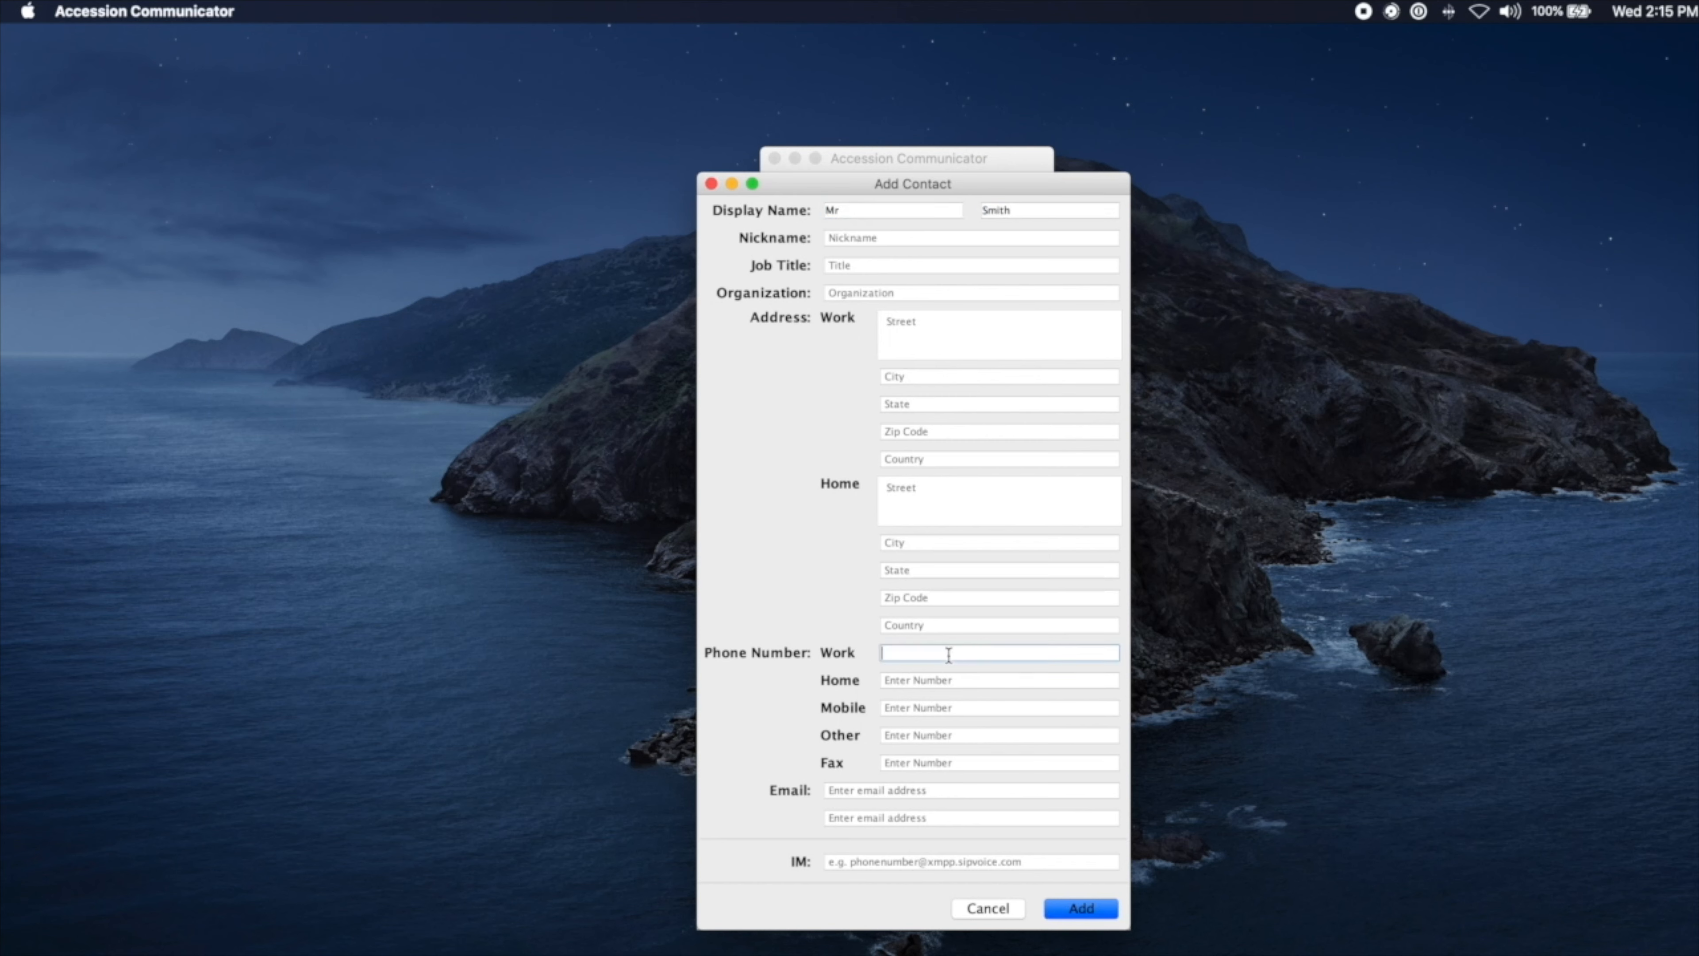
left_click(1081, 908)
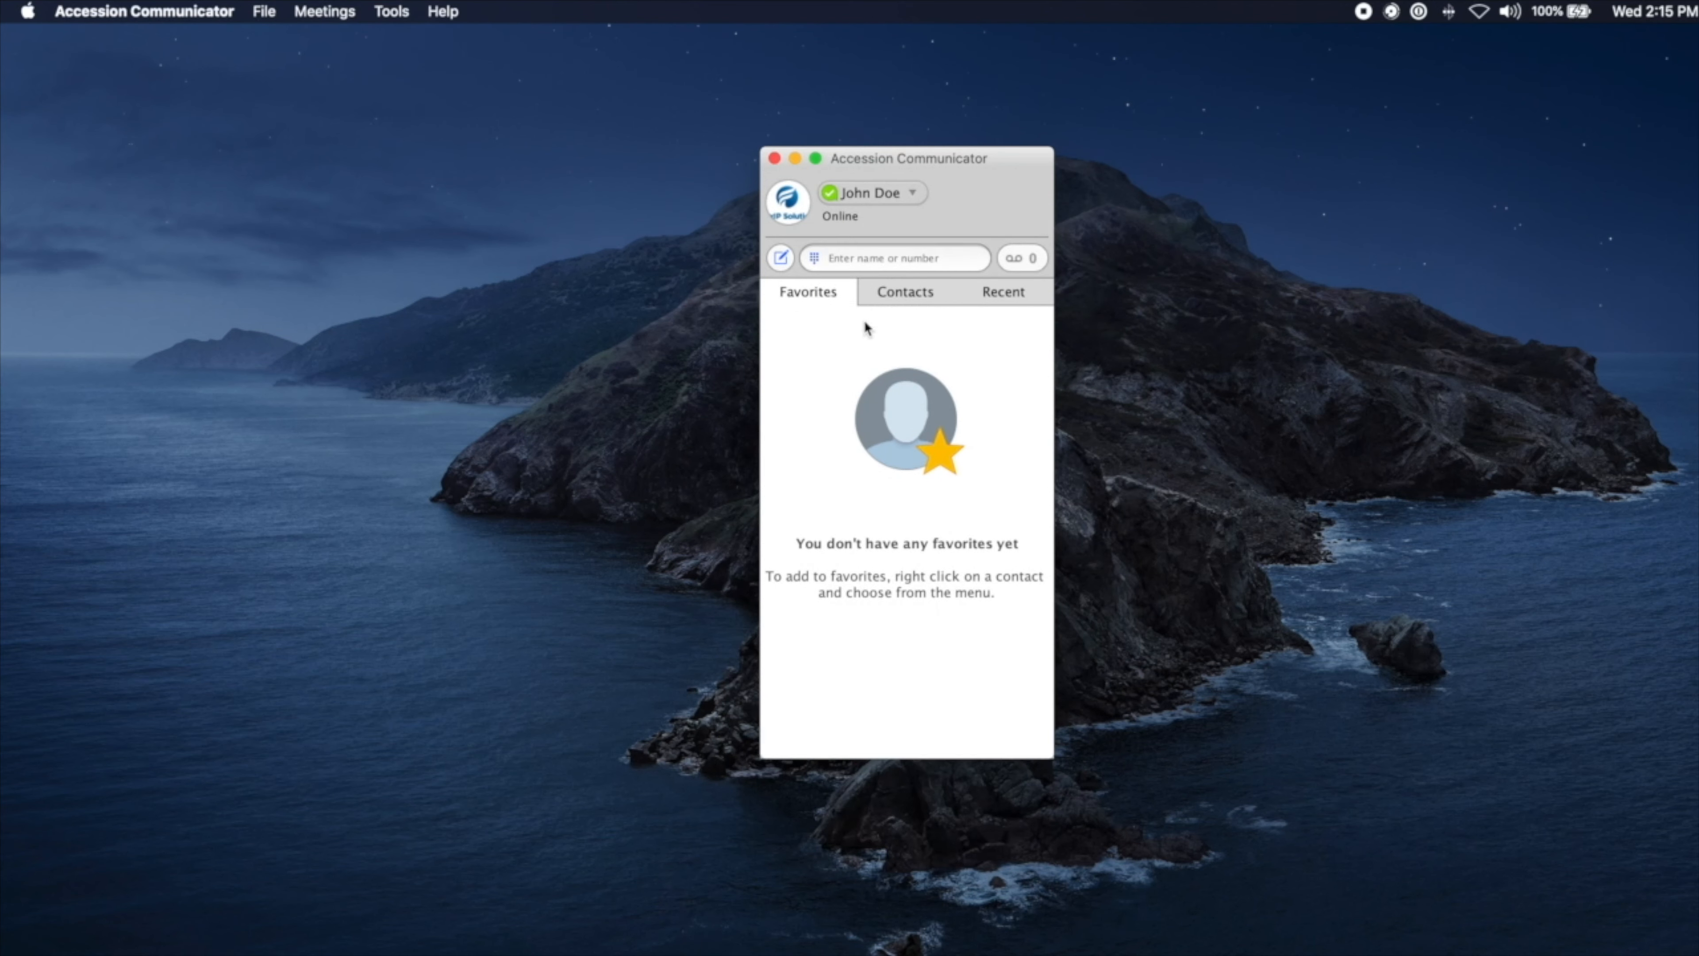
Step: Check the Contacts and Favorites lists, then open Mr Smith's context menu under Contacts
left_click(908, 295)
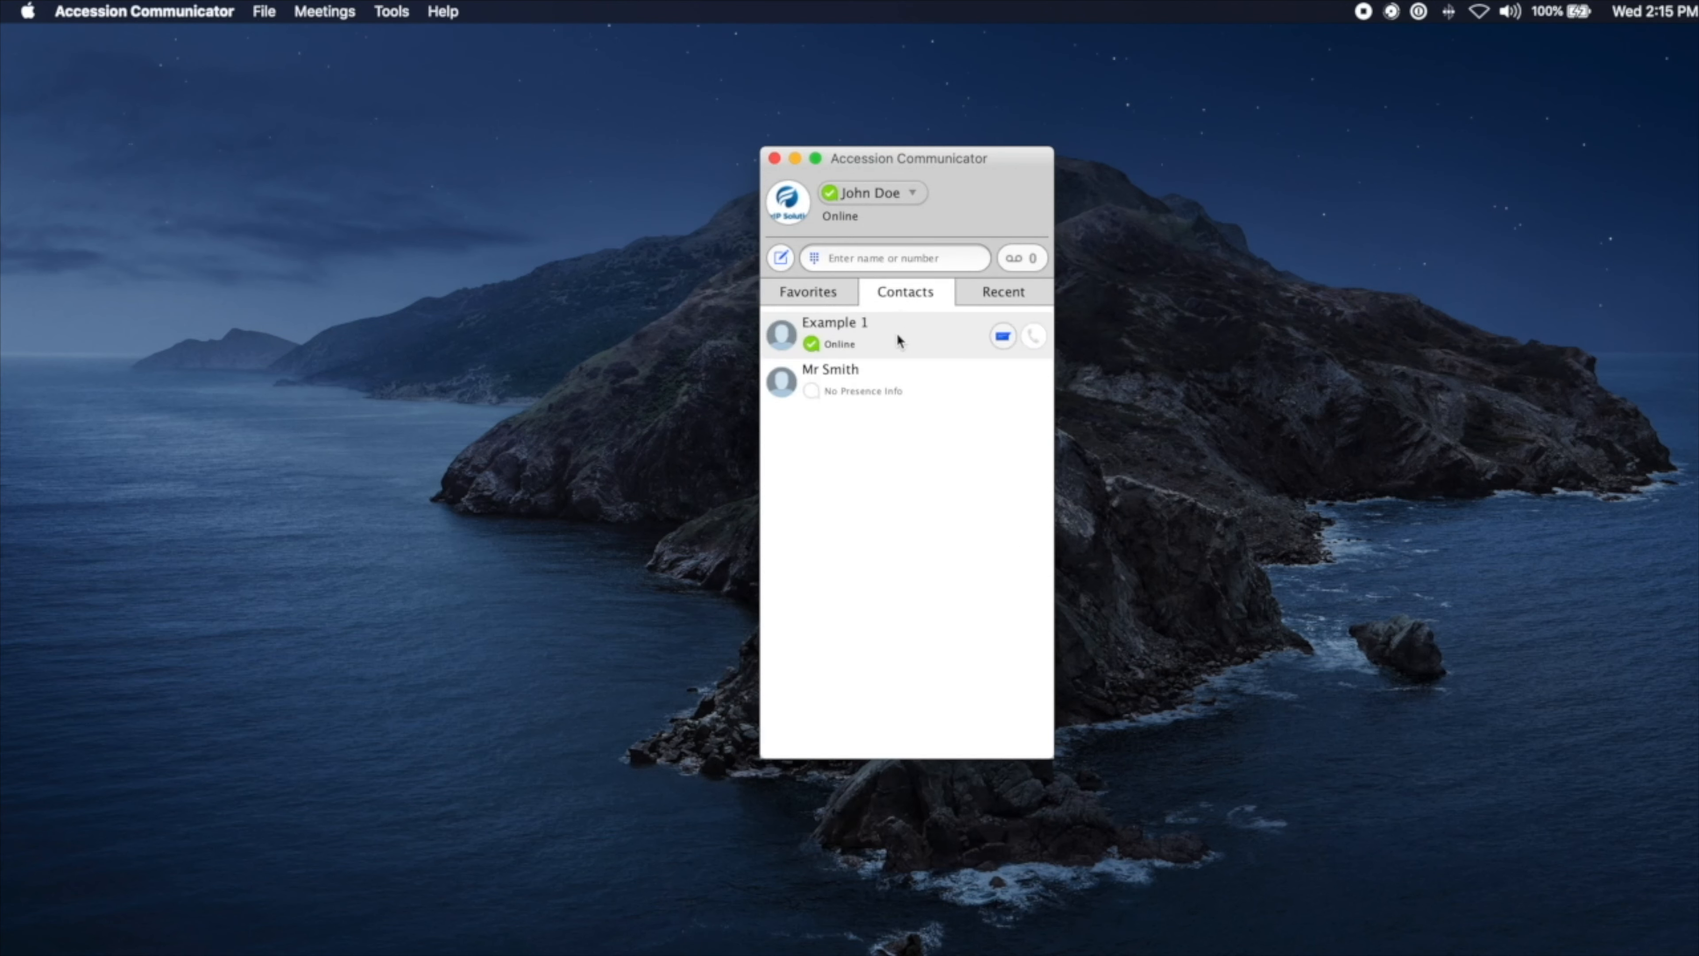
mouse_move(884, 379)
left_click(810, 293)
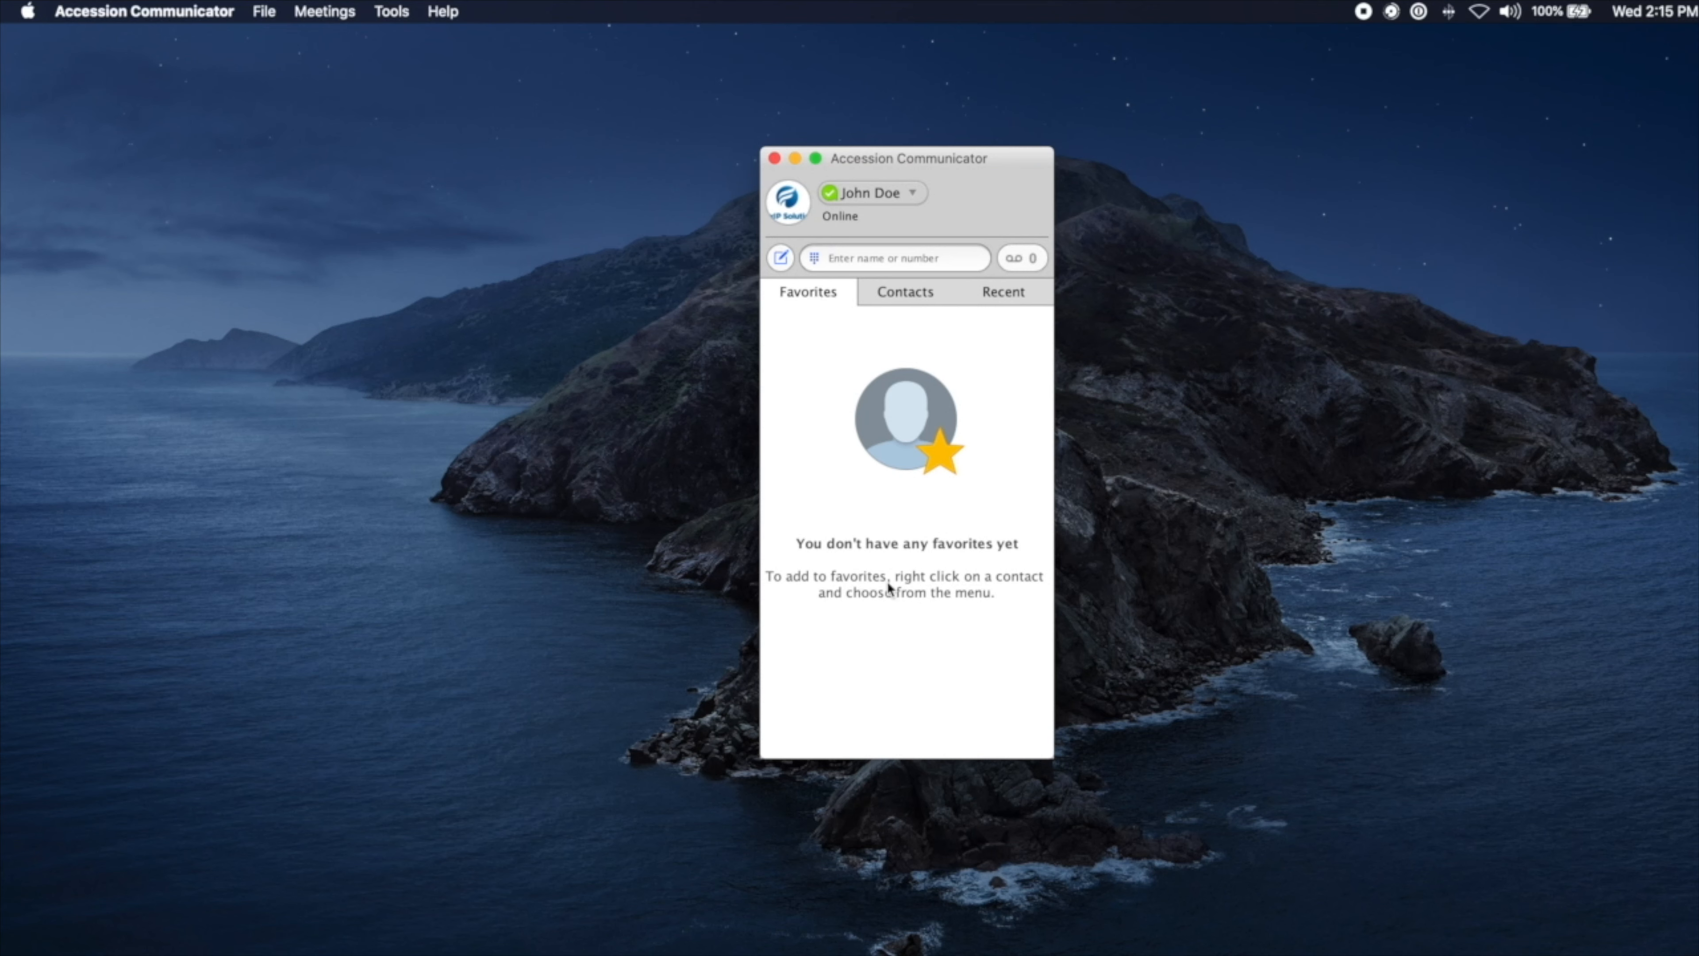
left_click(904, 293)
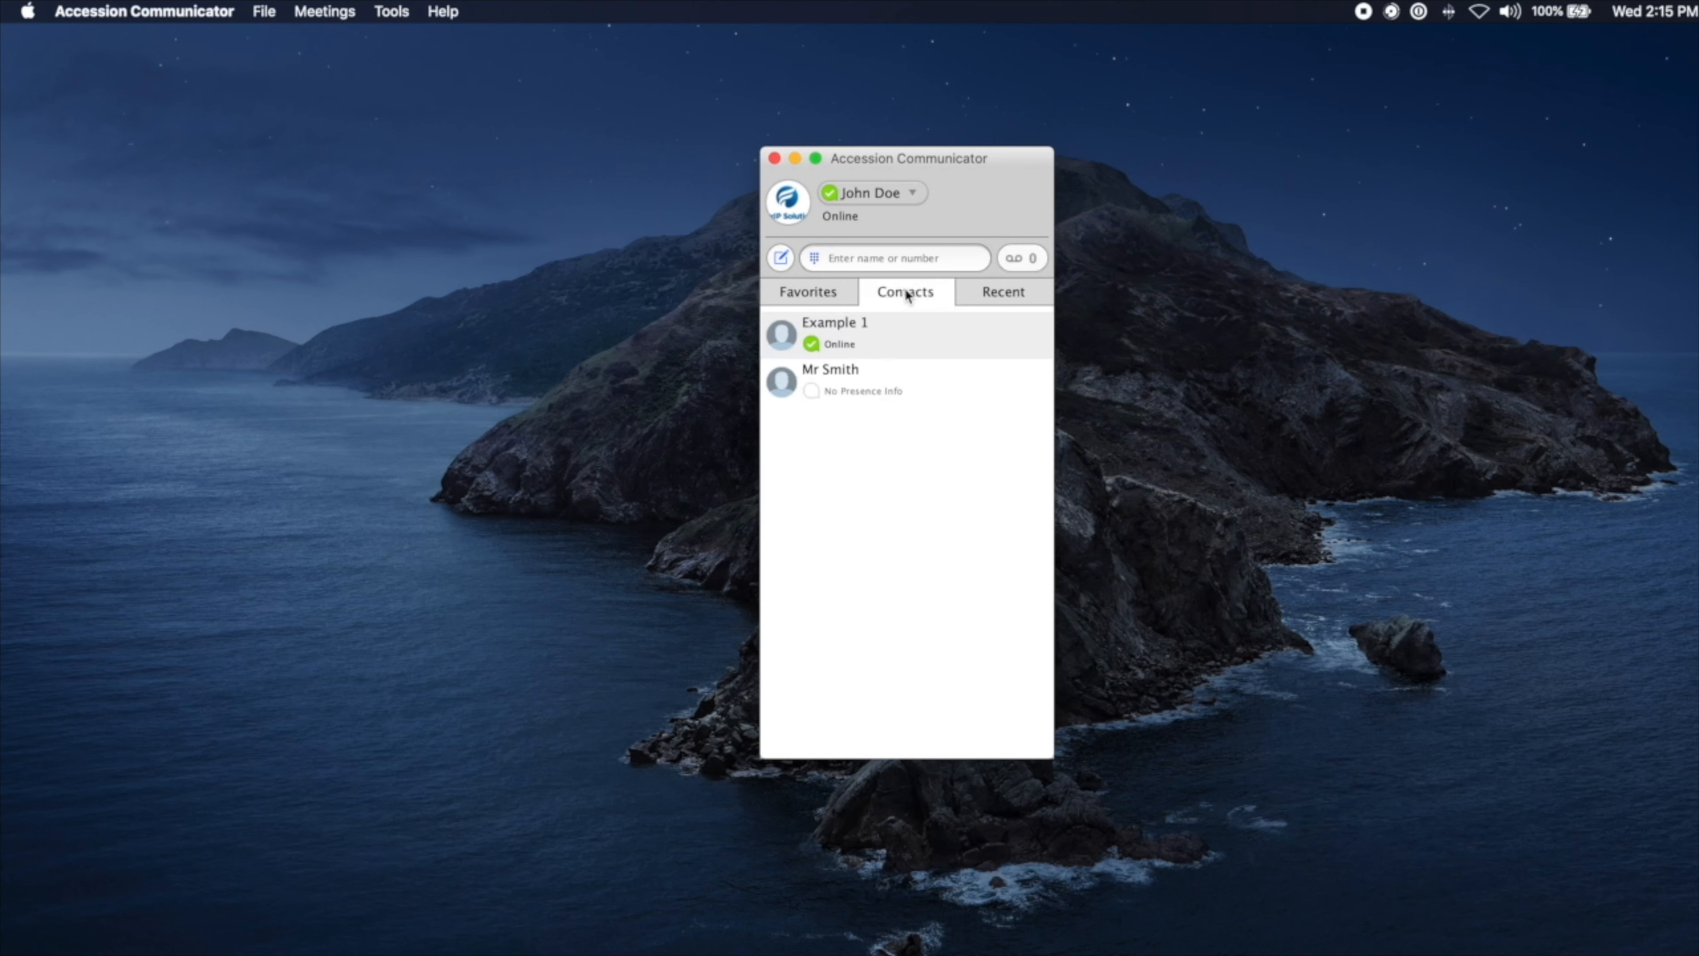
right_click(936, 383)
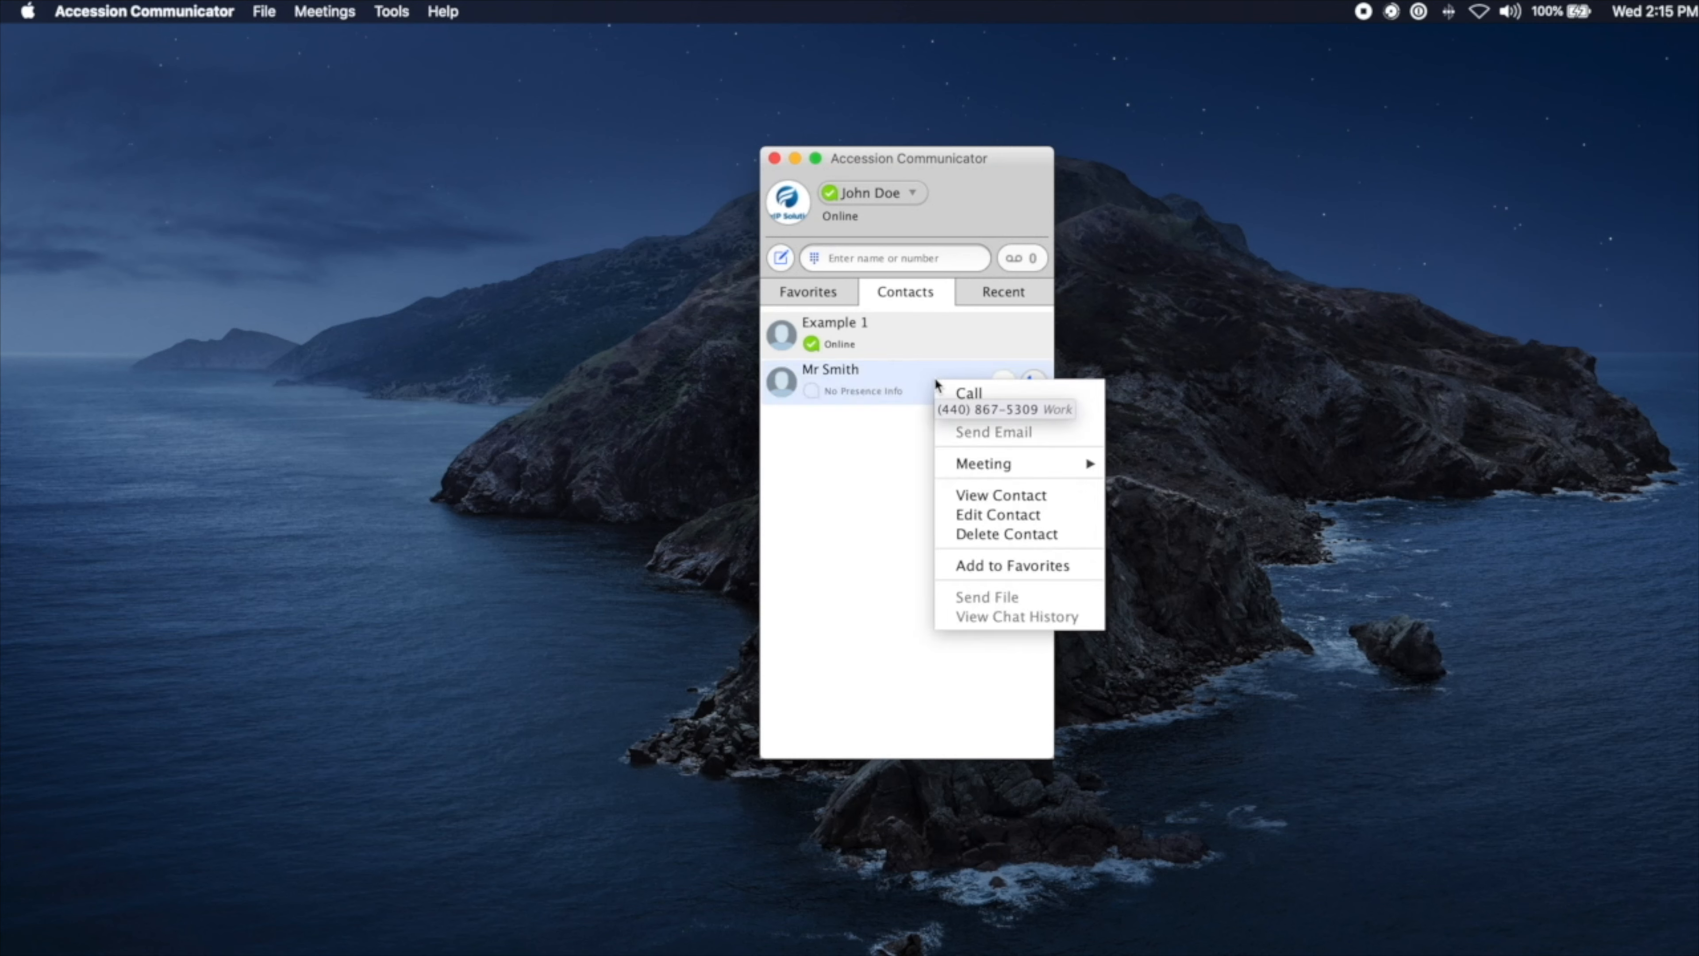
Step: Add Mr Smith to Favorites and view him in the Favorites list
left_click(1020, 566)
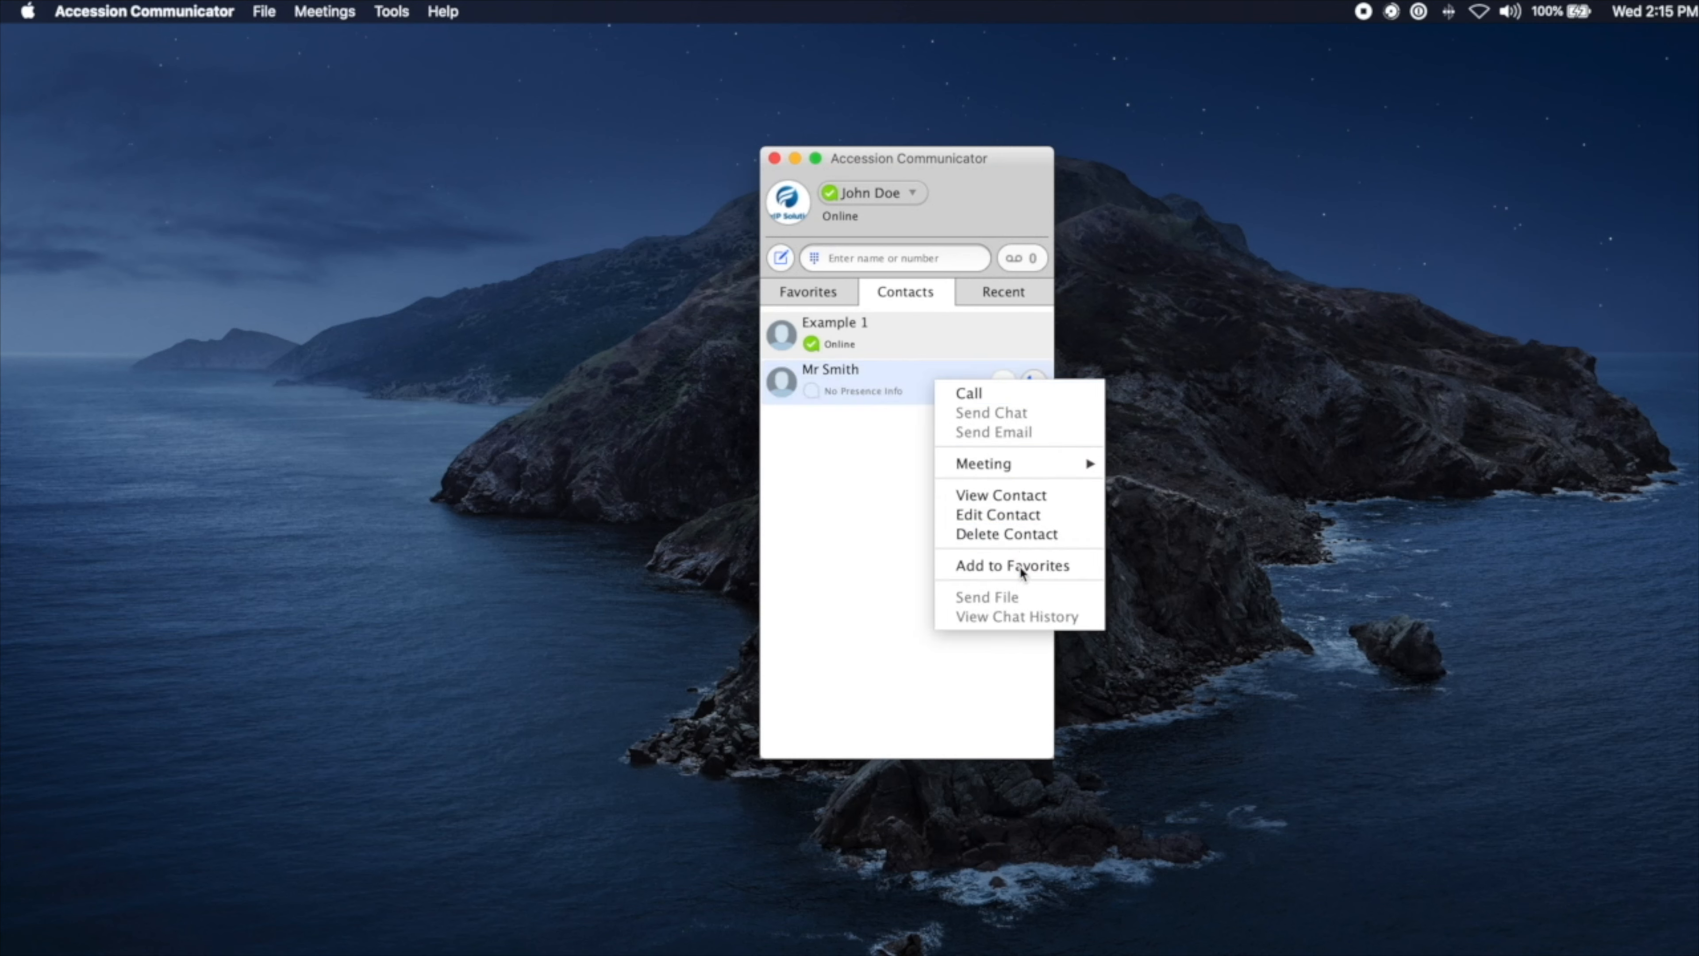
left_click(803, 294)
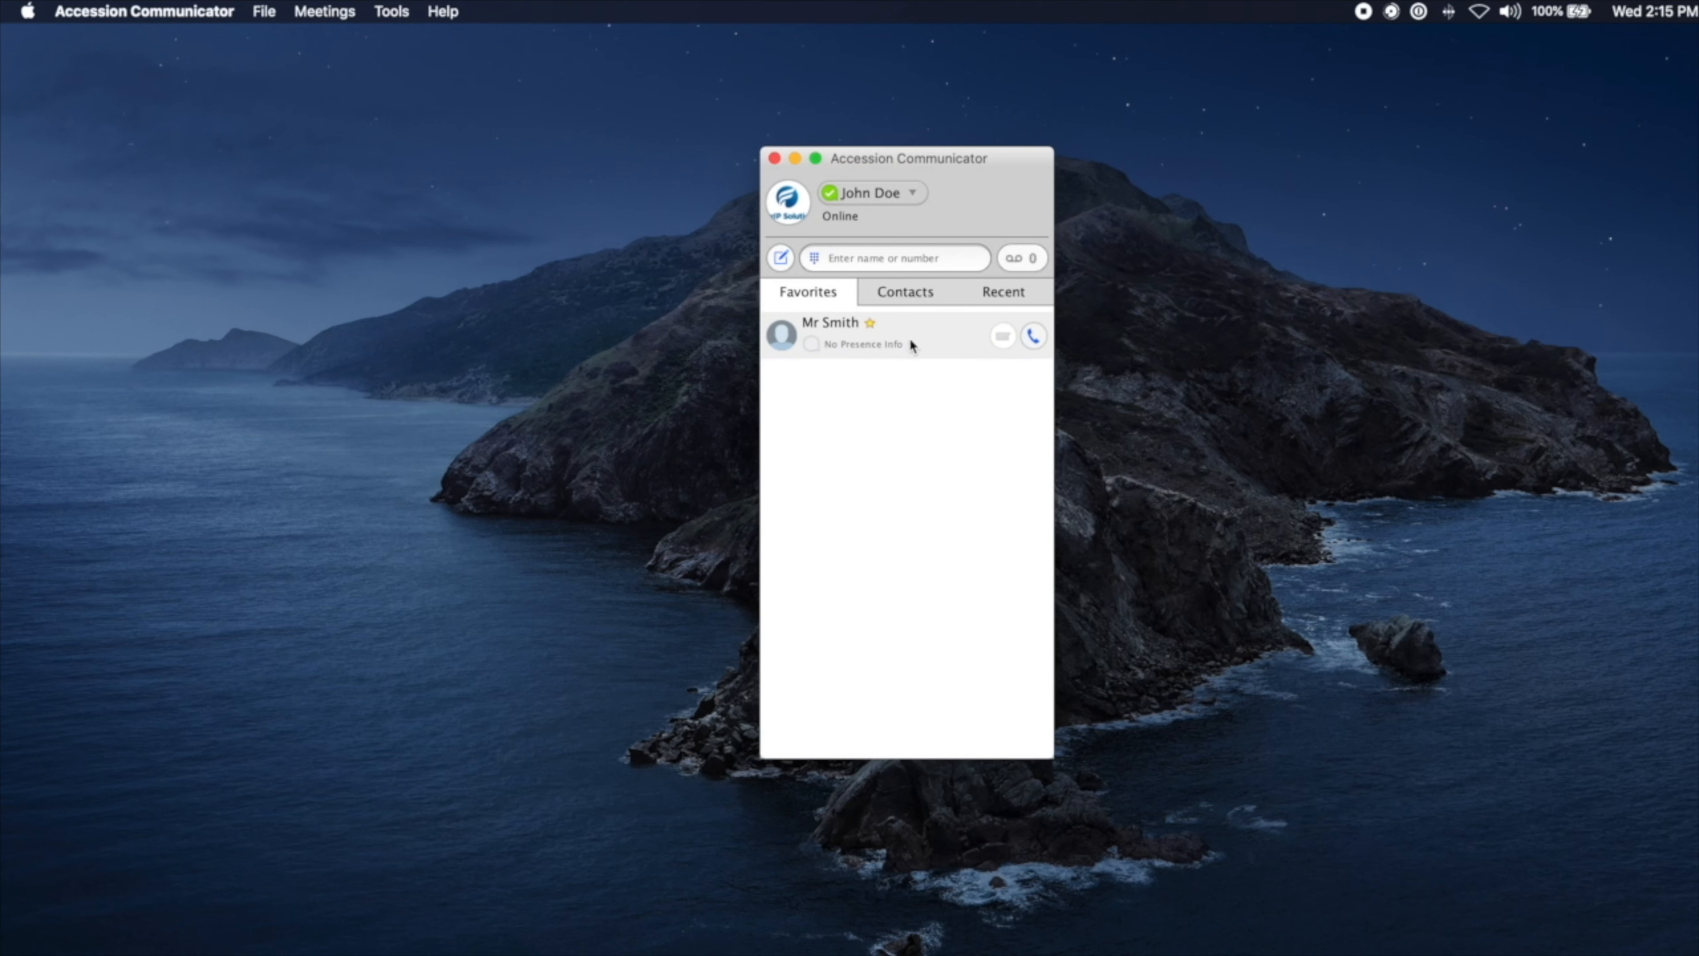
mouse_move(950, 351)
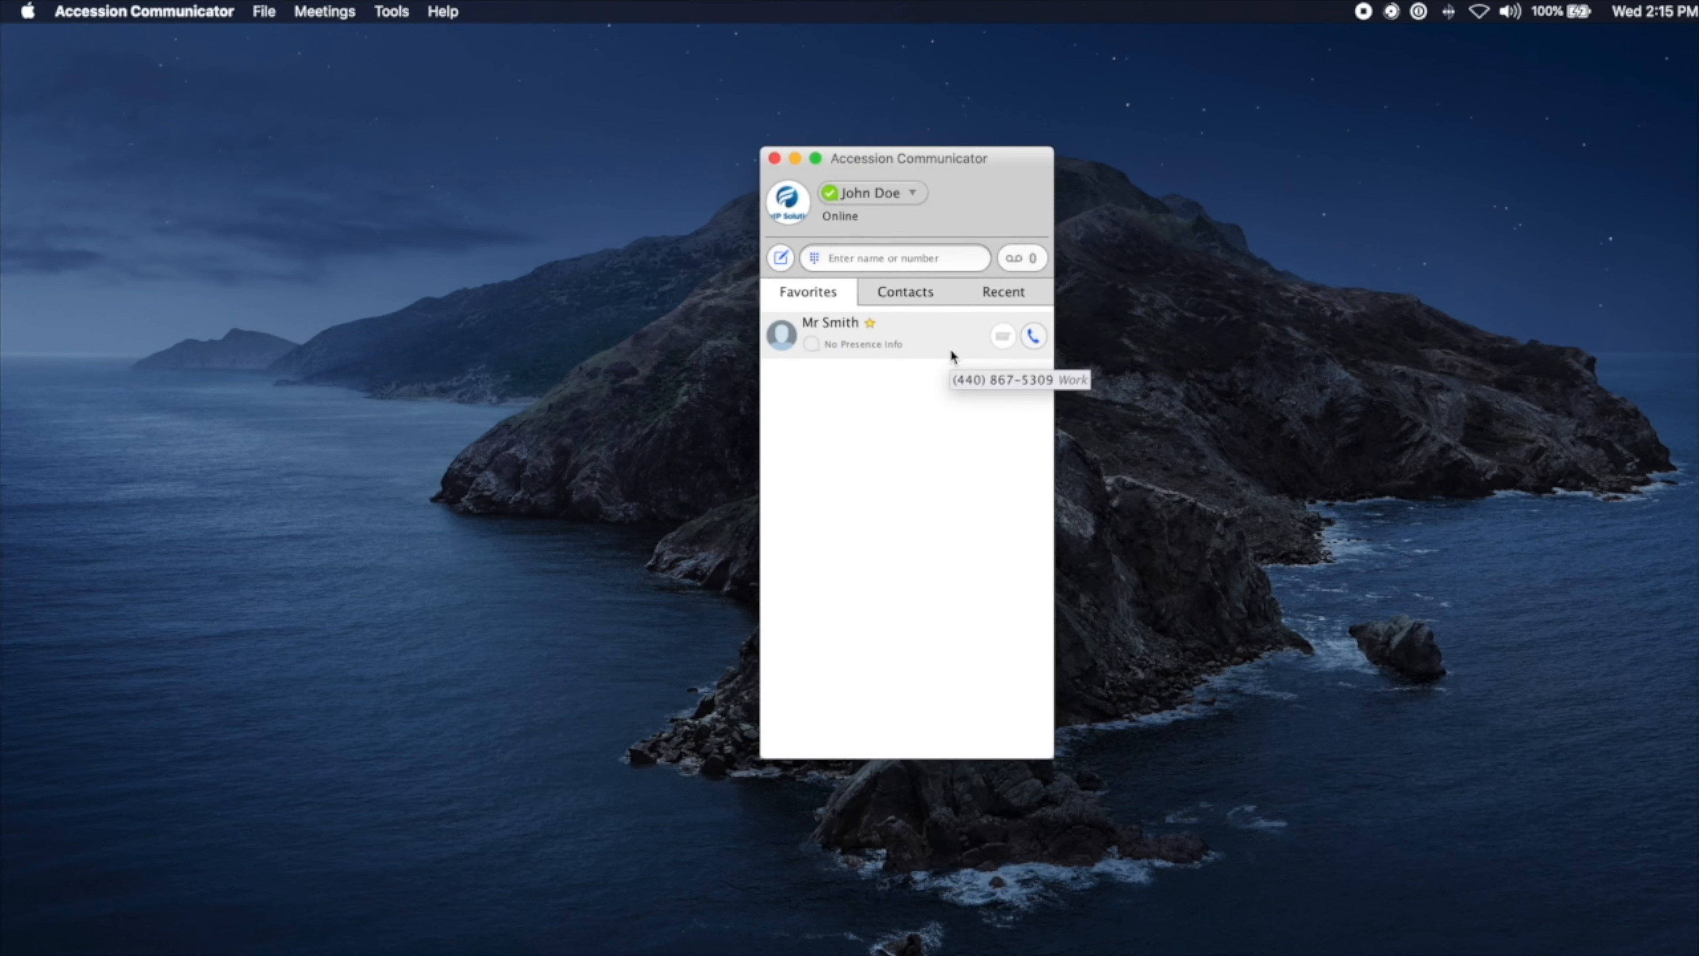
Step: Edit Mr Smith's contact to set Organization to ABC Co LTD and save
right_click(919, 338)
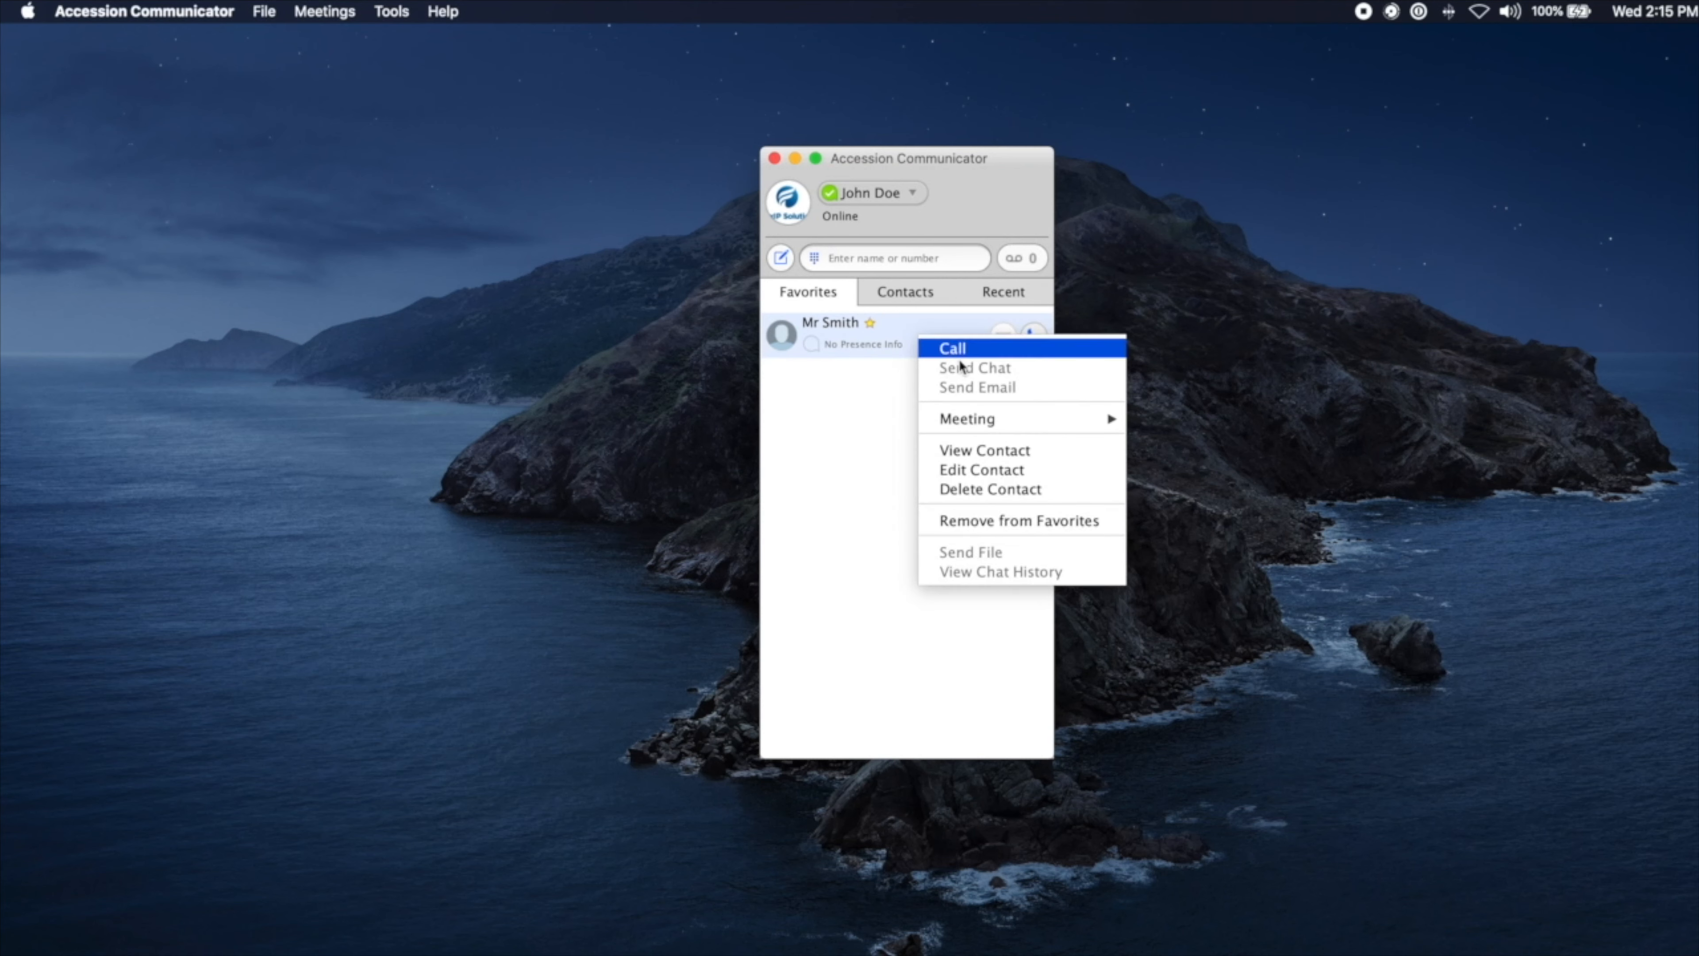
left_click(976, 471)
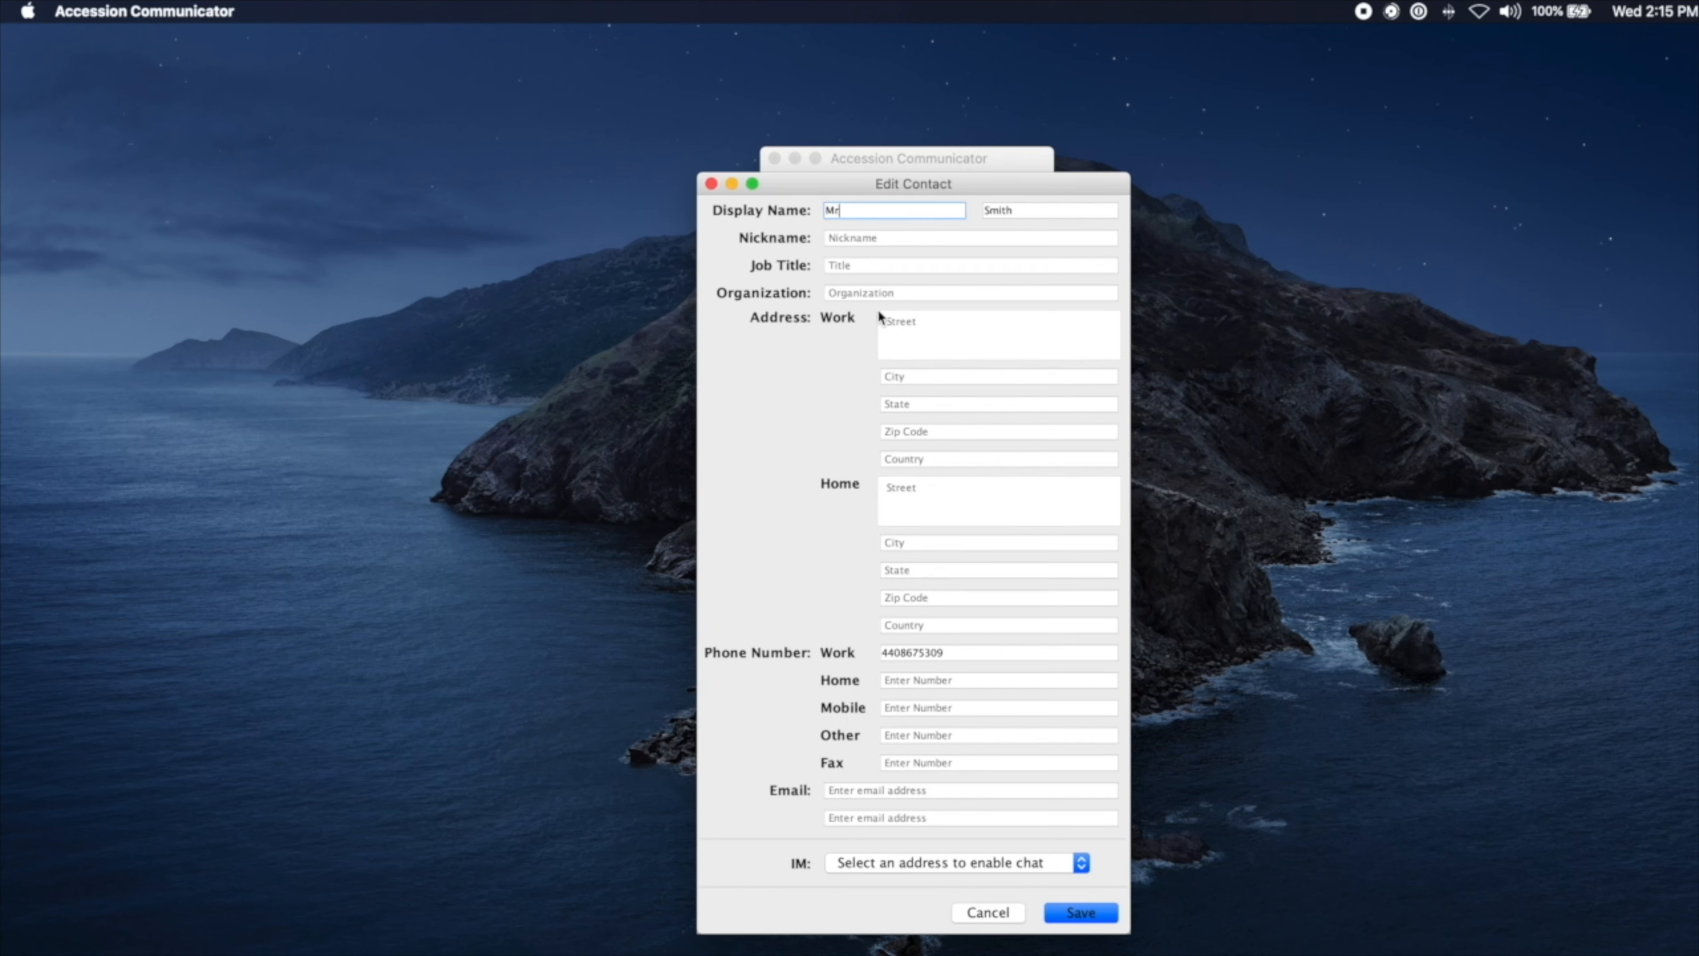
left_click(863, 292)
type("ABC c")
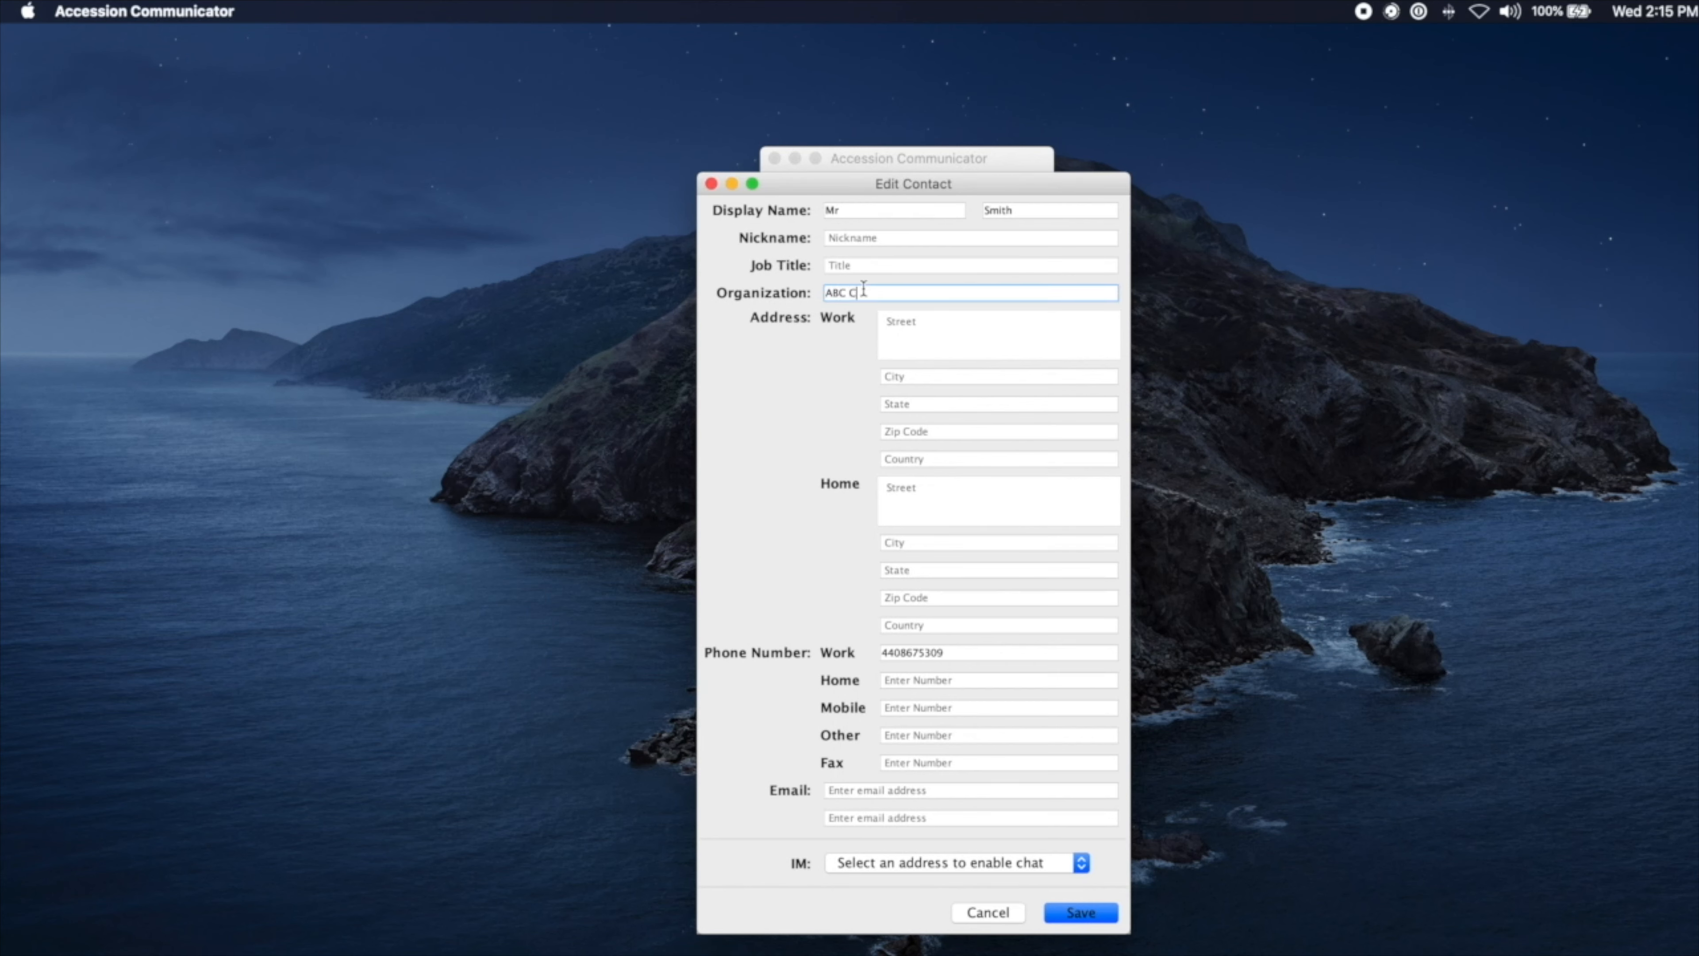
type("o.T")
type("D")
left_click(862, 792)
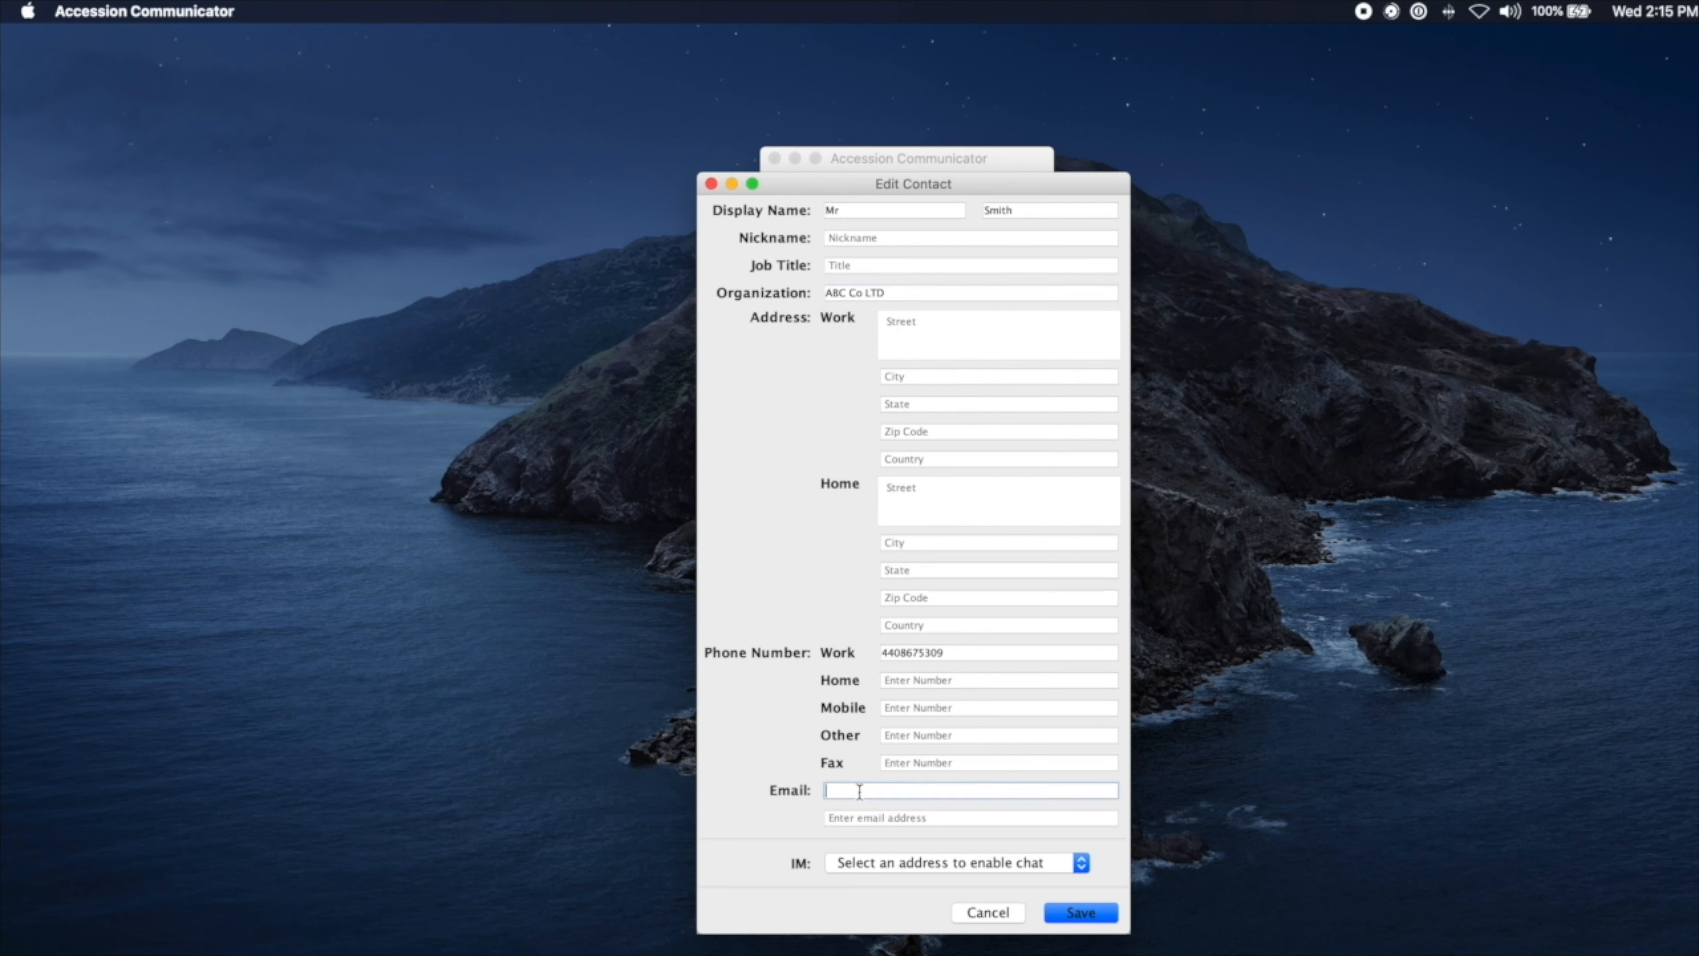
left_click(1073, 913)
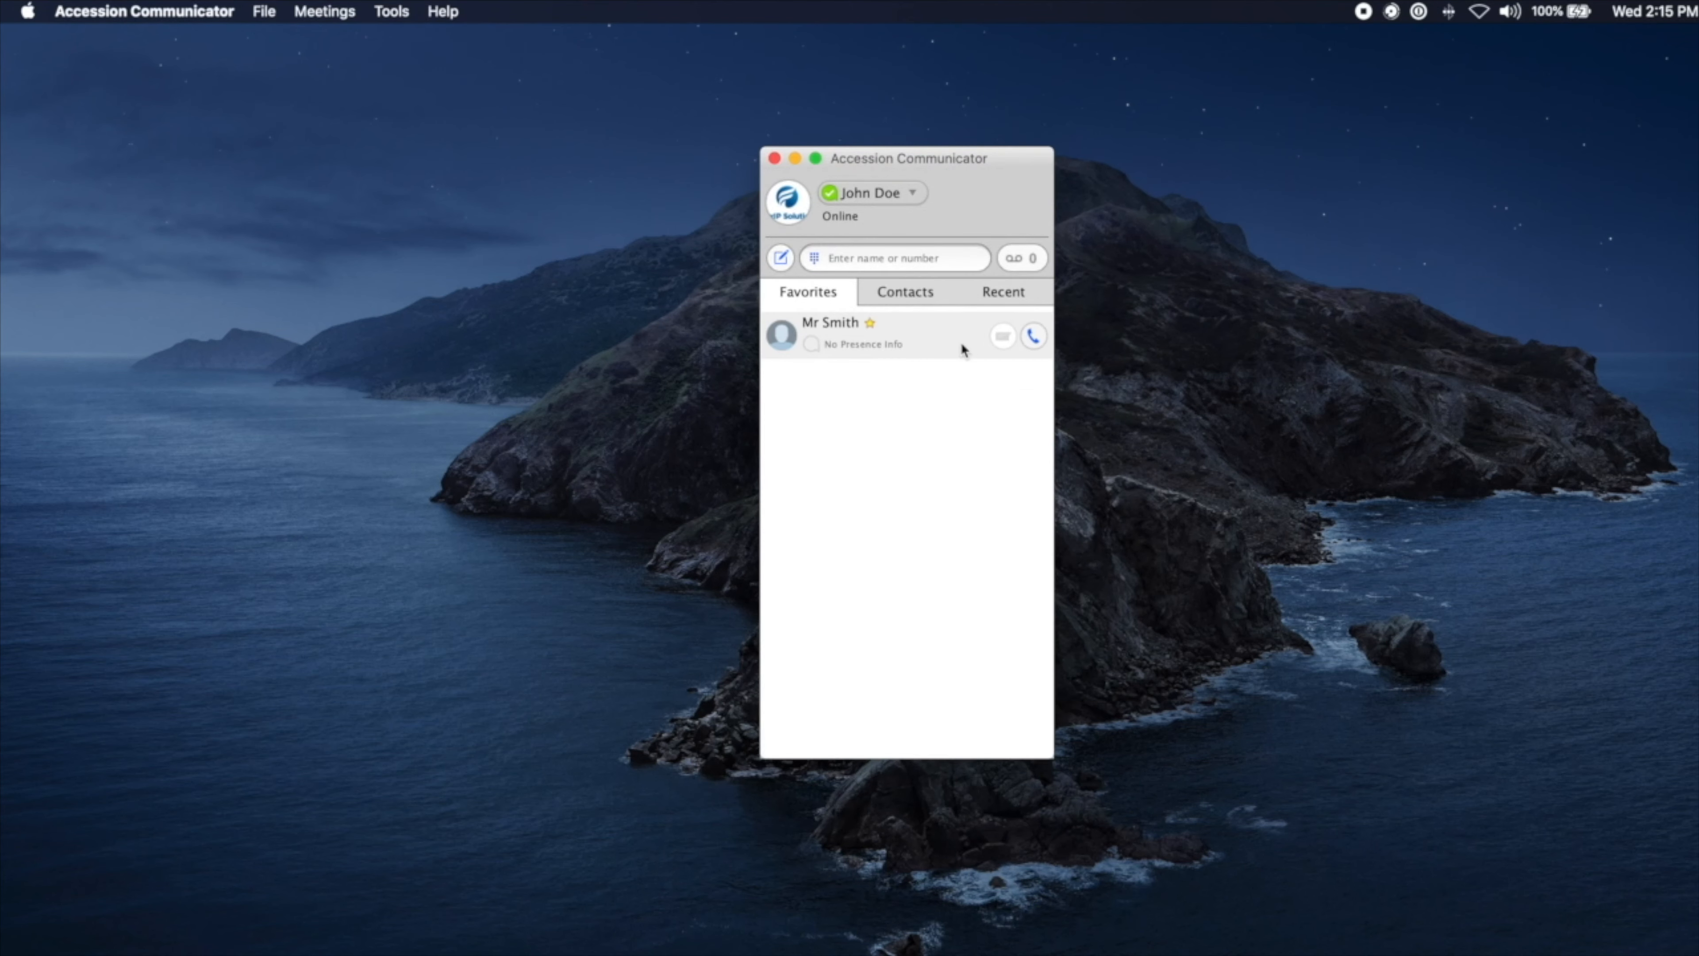
mouse_move(957, 343)
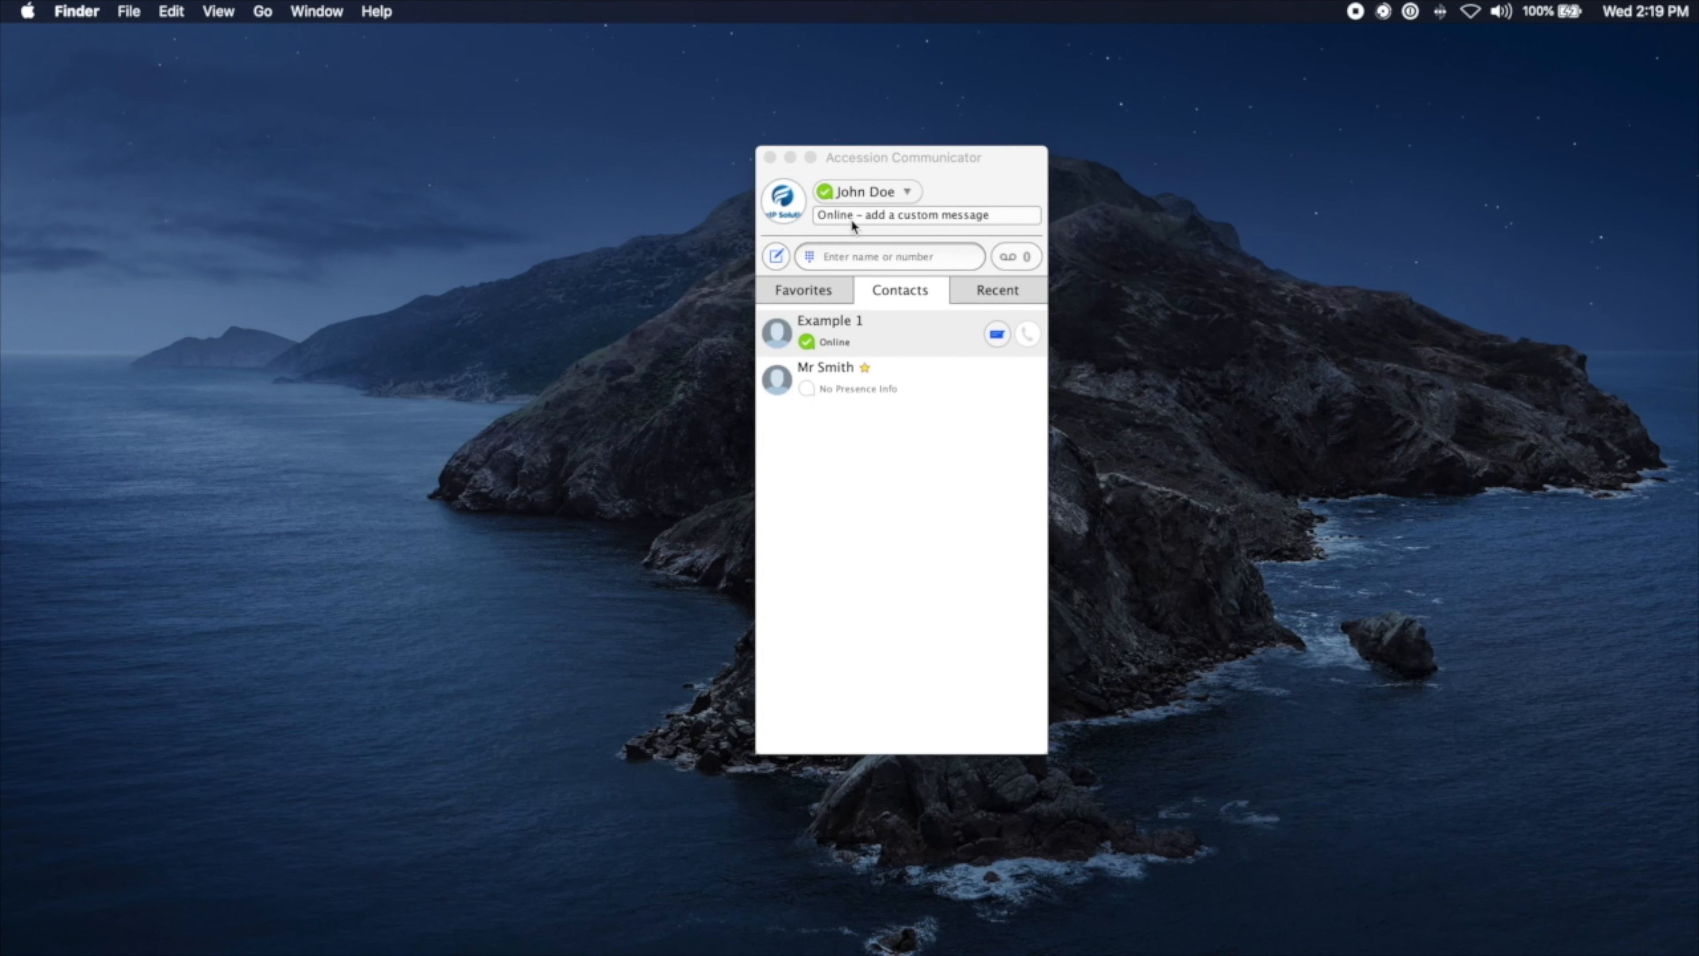
Step: Set the presence status to Busy and select the status message field
left_click(907, 192)
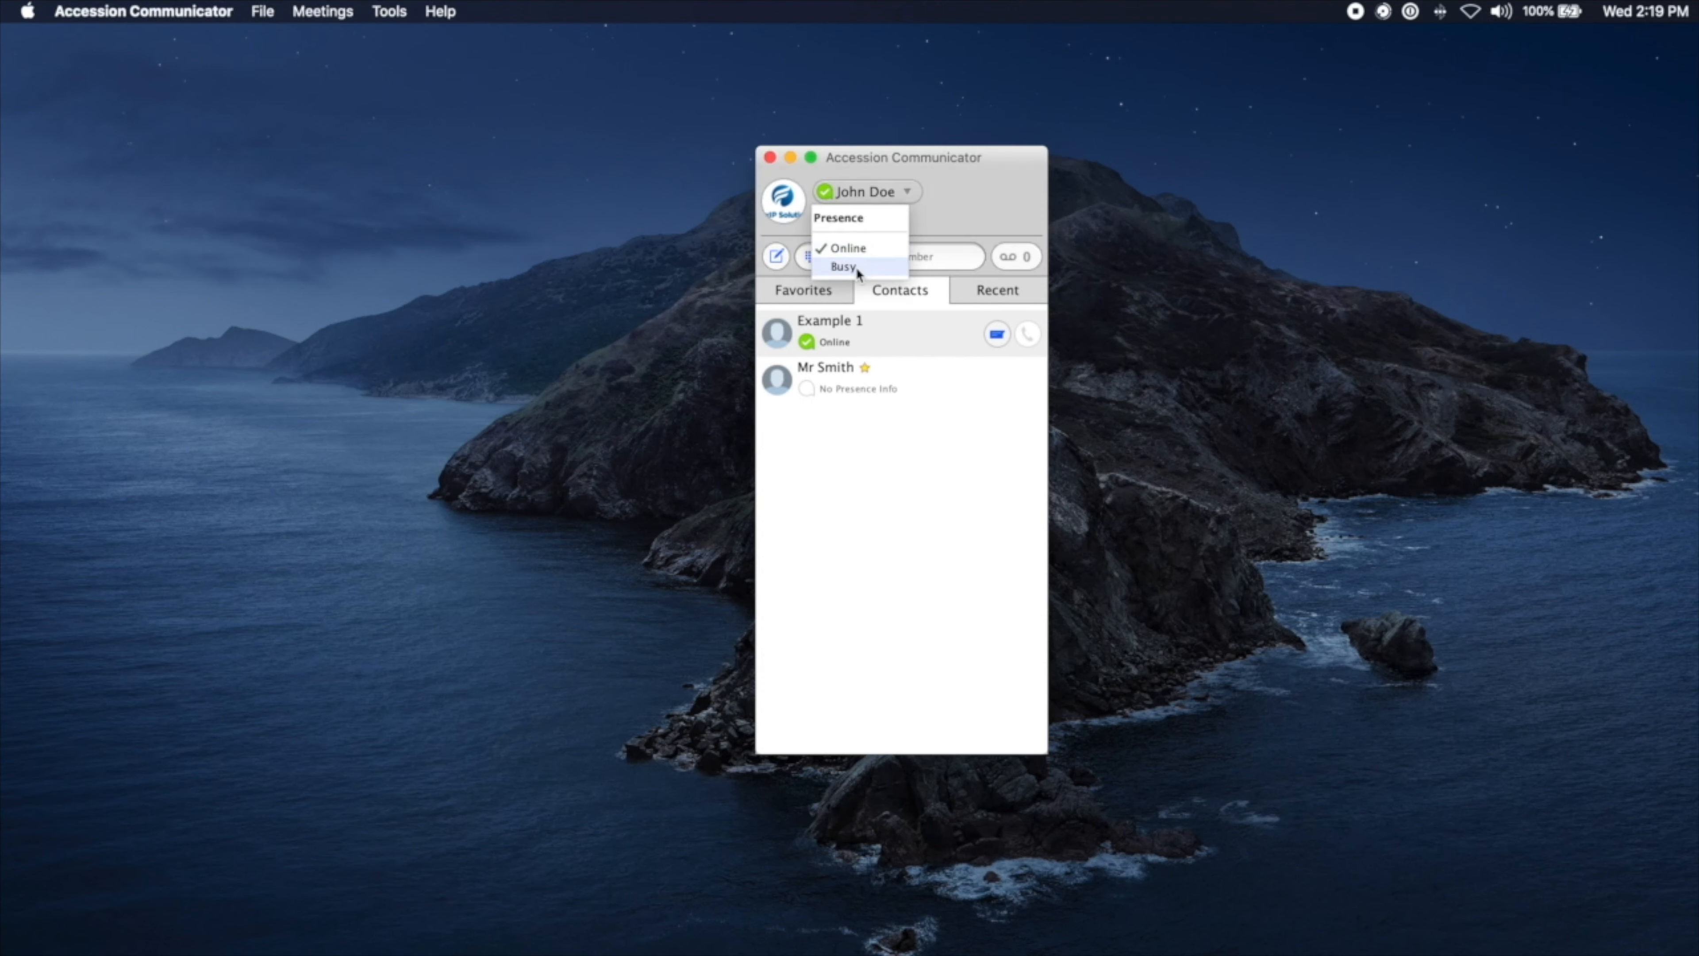
left_click(856, 267)
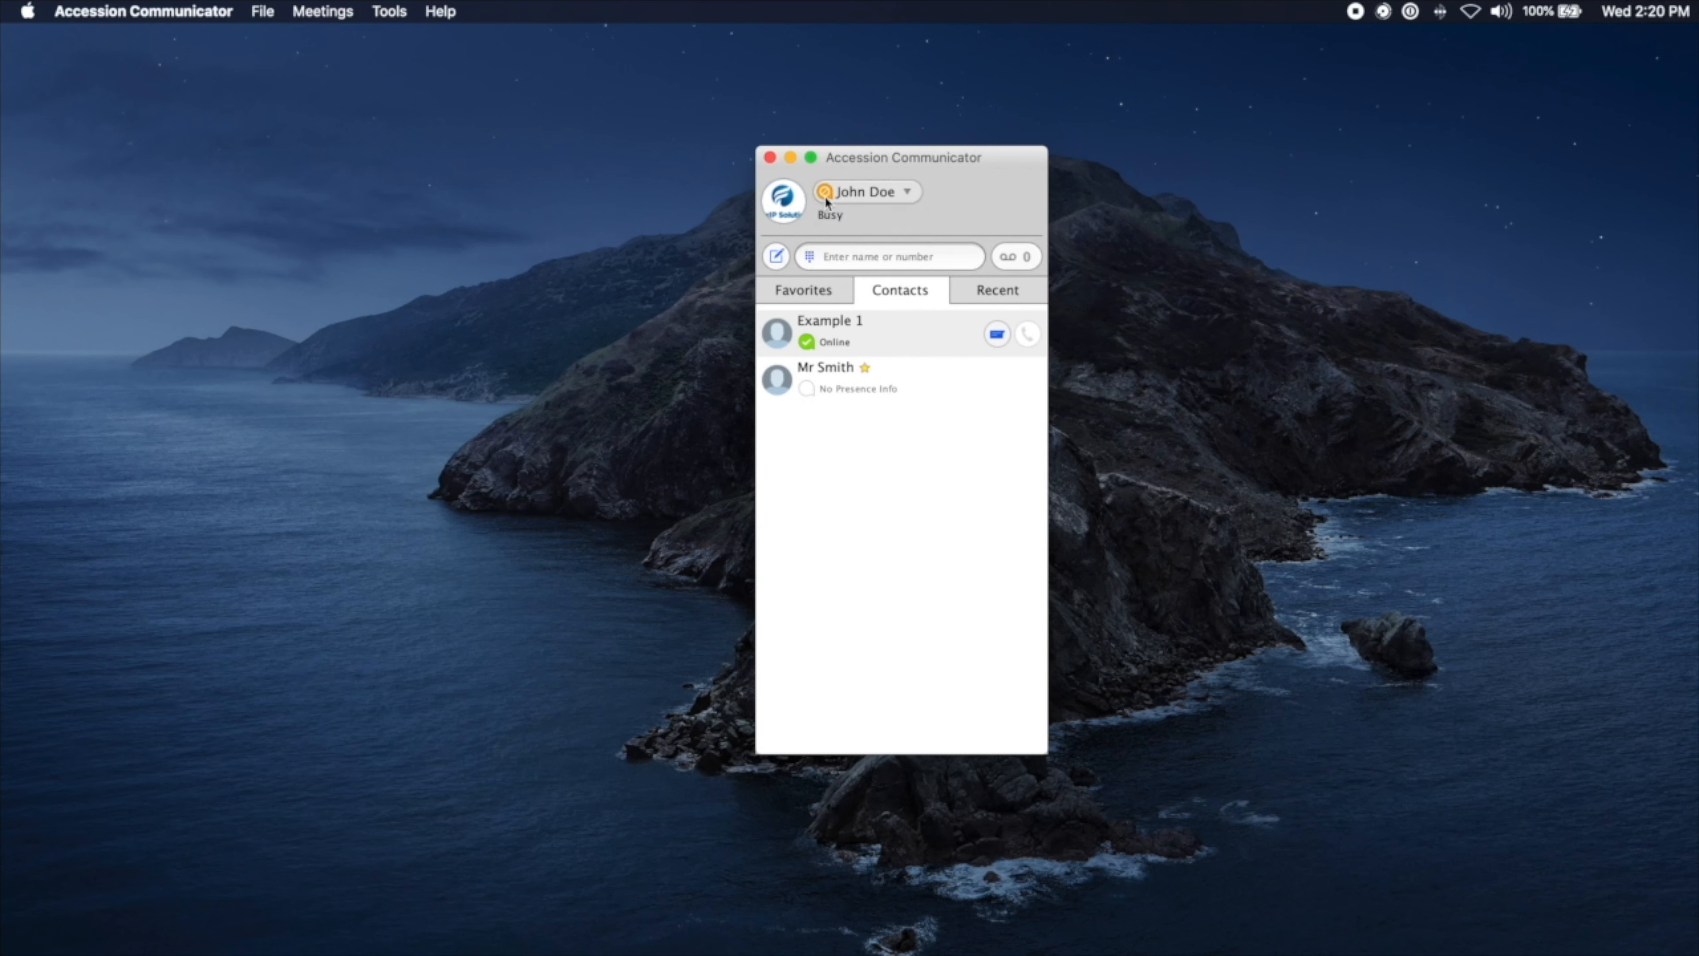
left_click(827, 215)
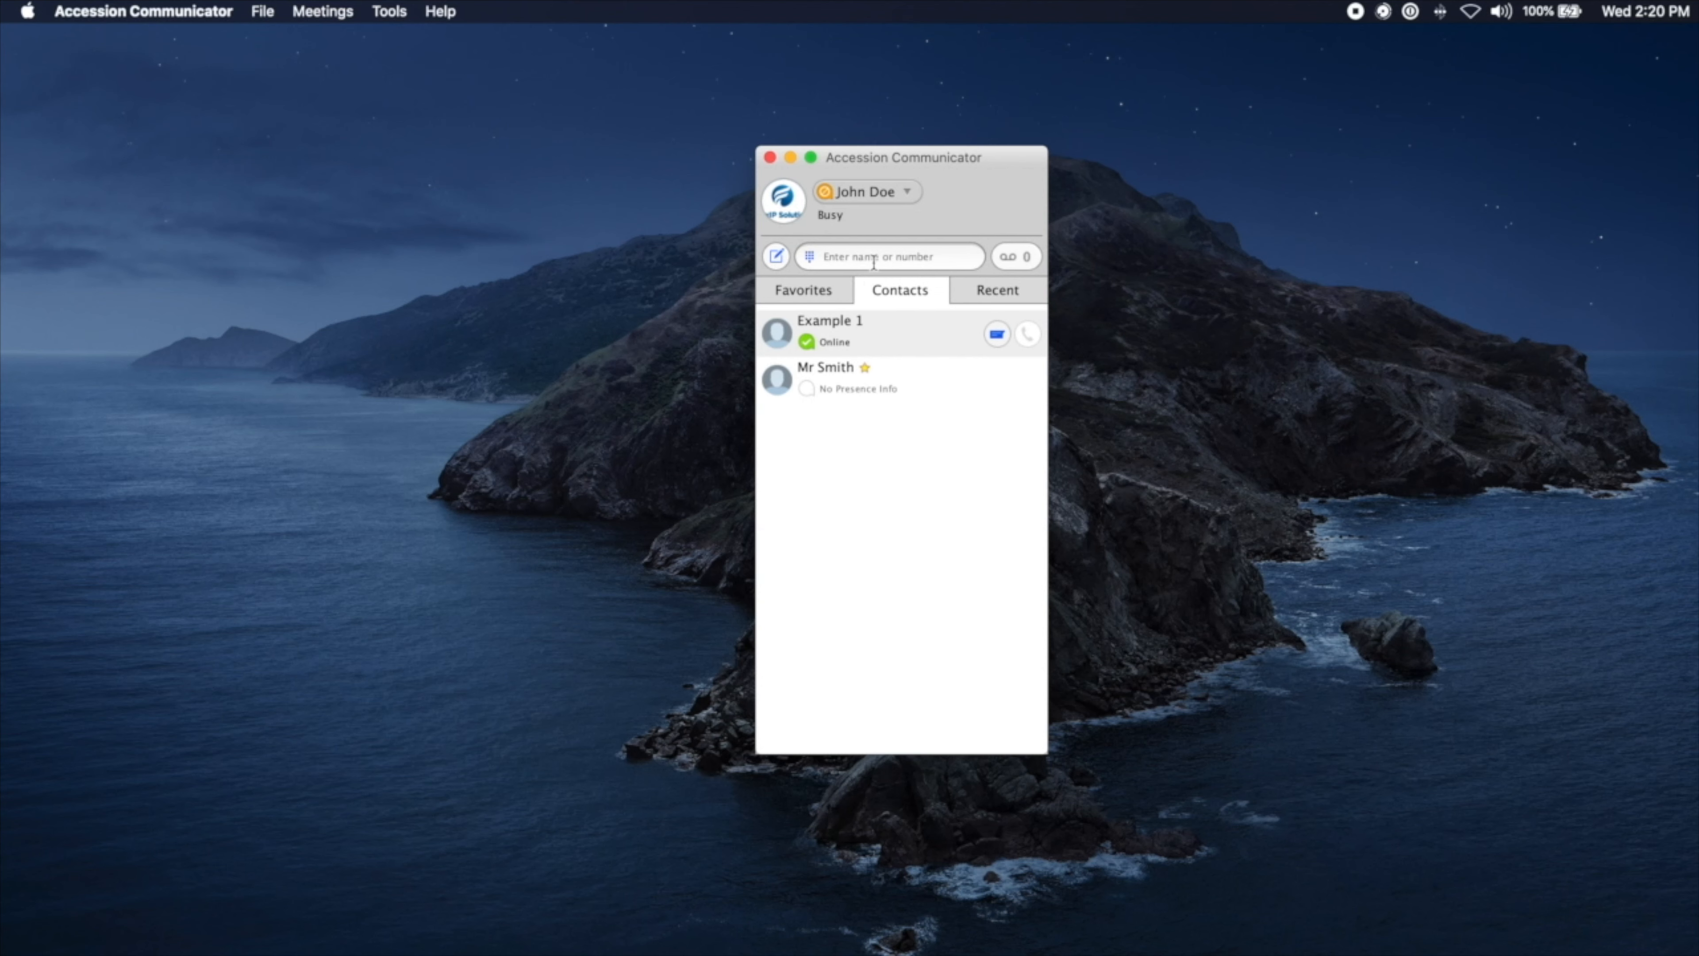
Step: Enter the custom status note 'In a meeting'
left_click(993, 217)
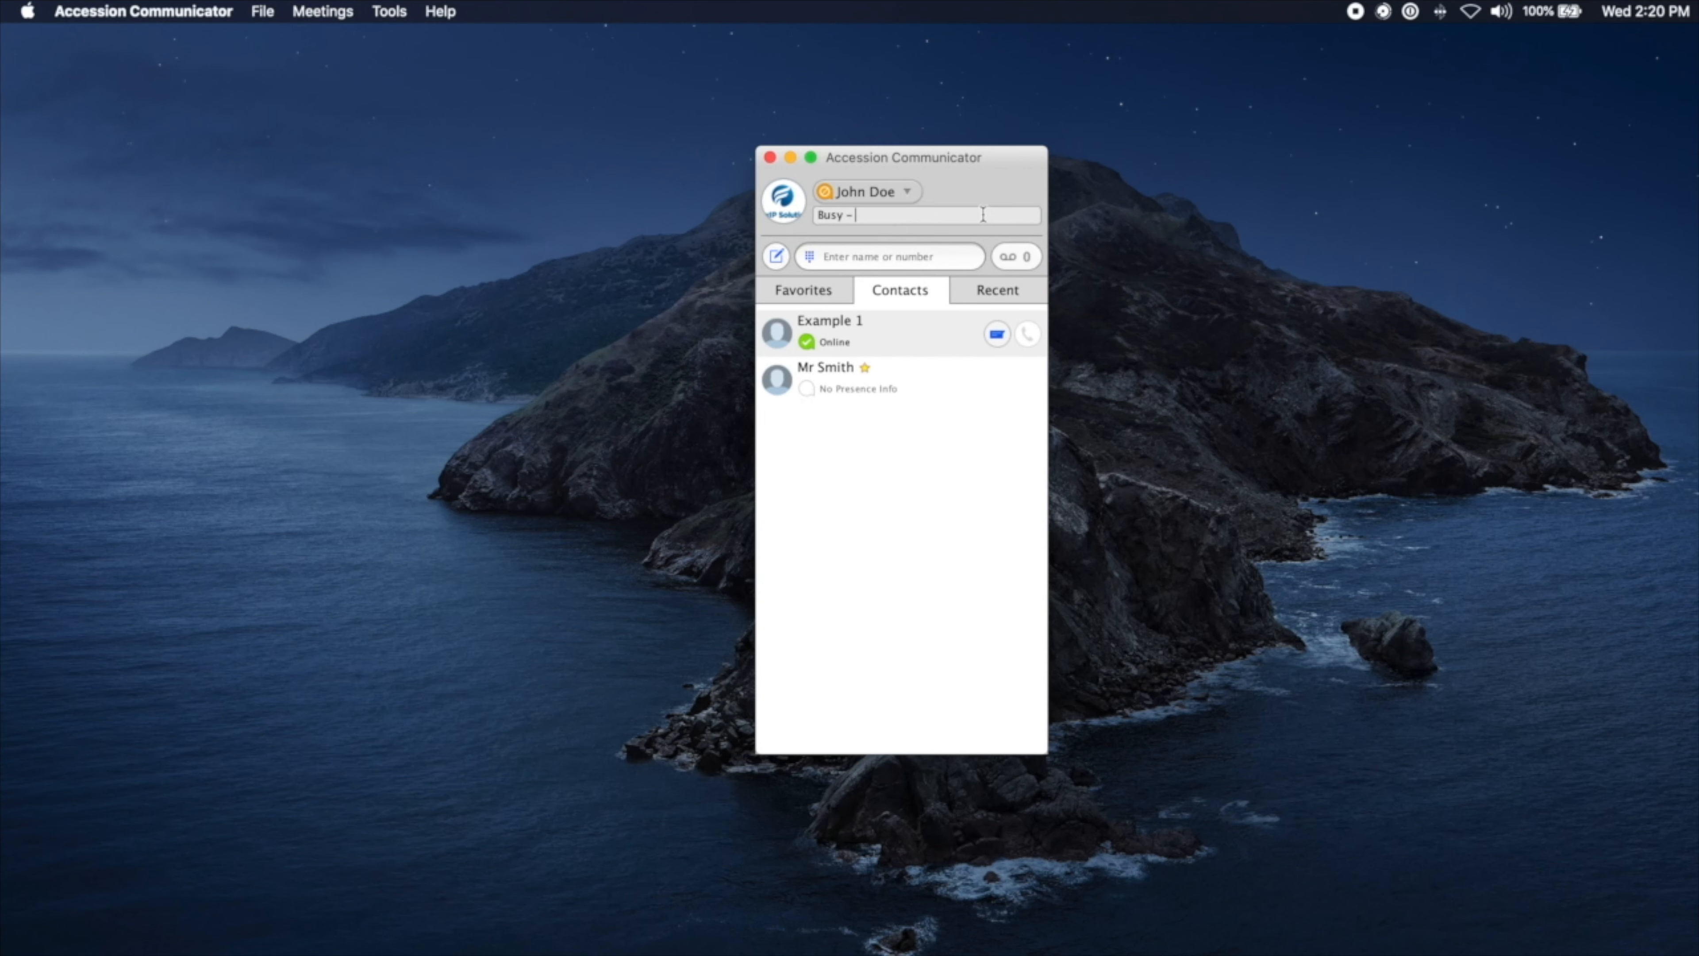
type("In a meeting")
left_click(1202, 558)
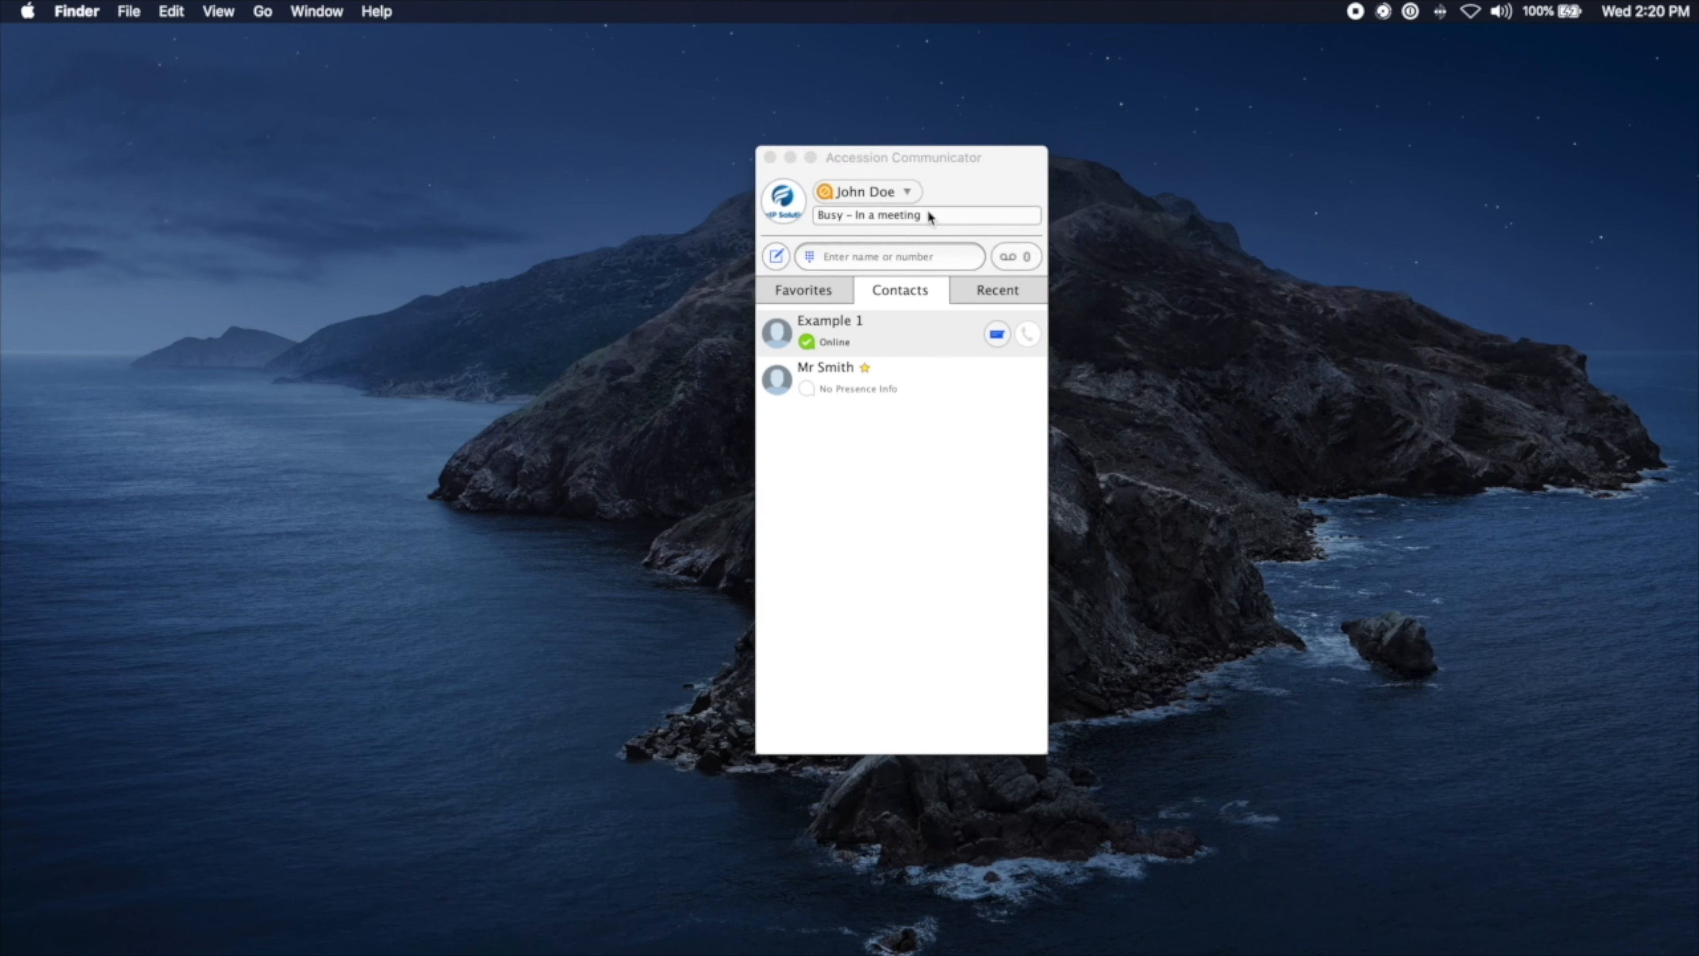
Step: Switch presence back to Online and clear the status note text
left_click(910, 193)
left_click(861, 252)
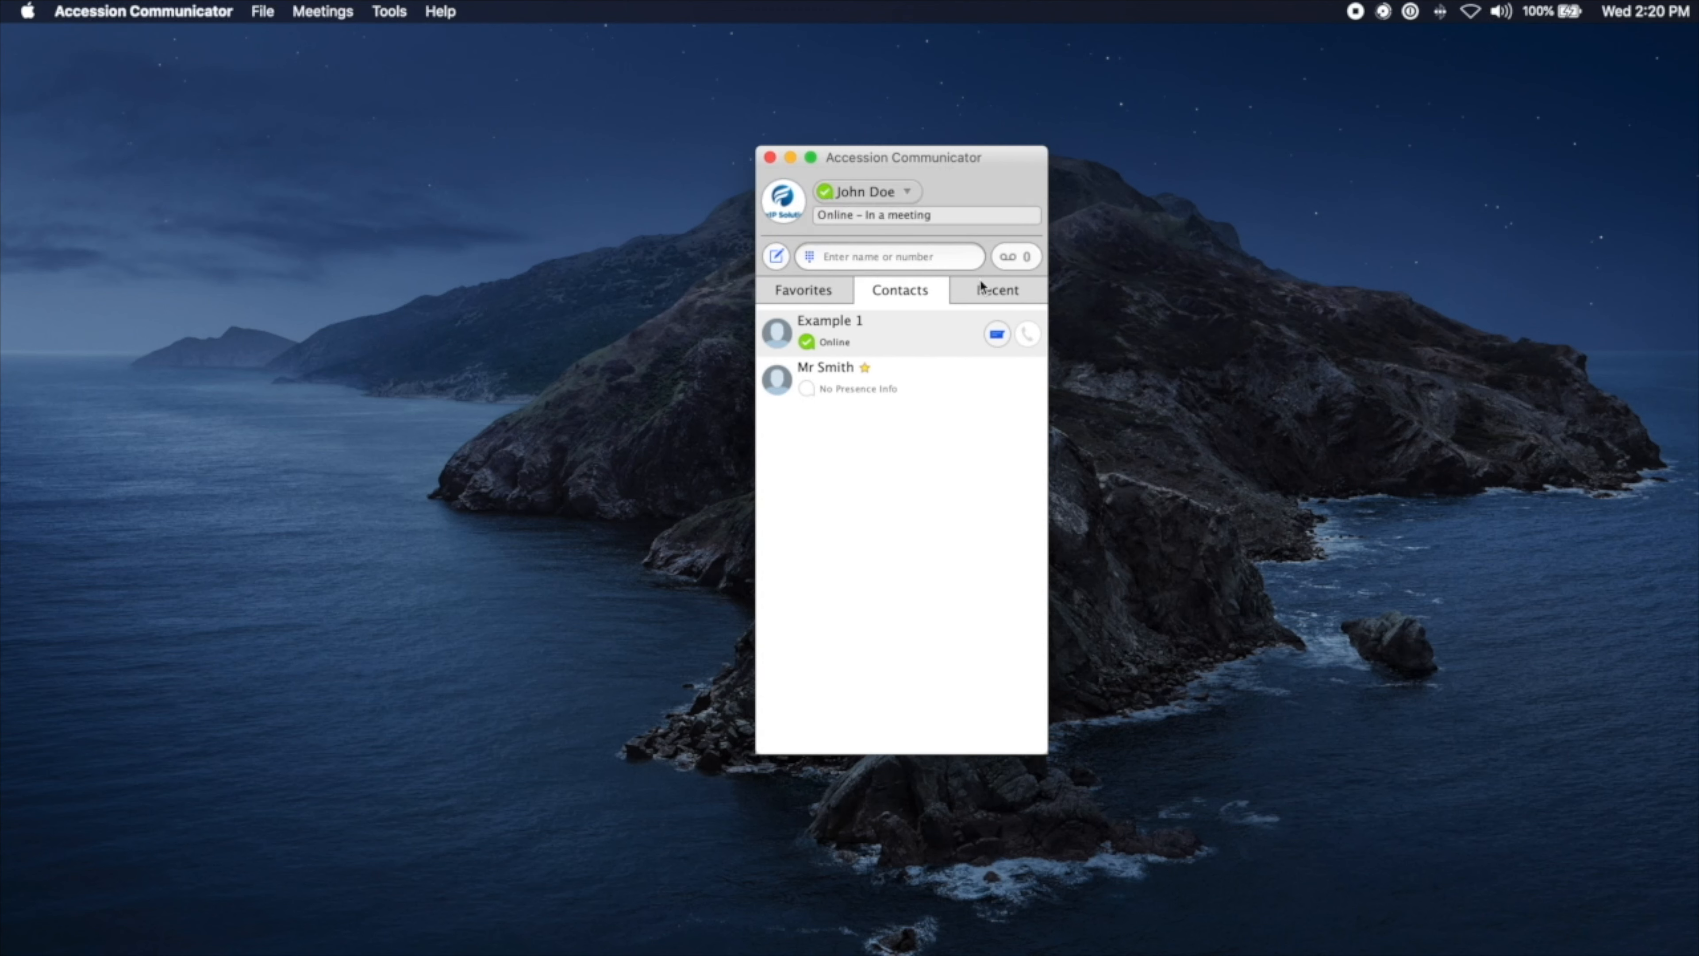
left_click(955, 219)
type("g")
key("BackSpace")
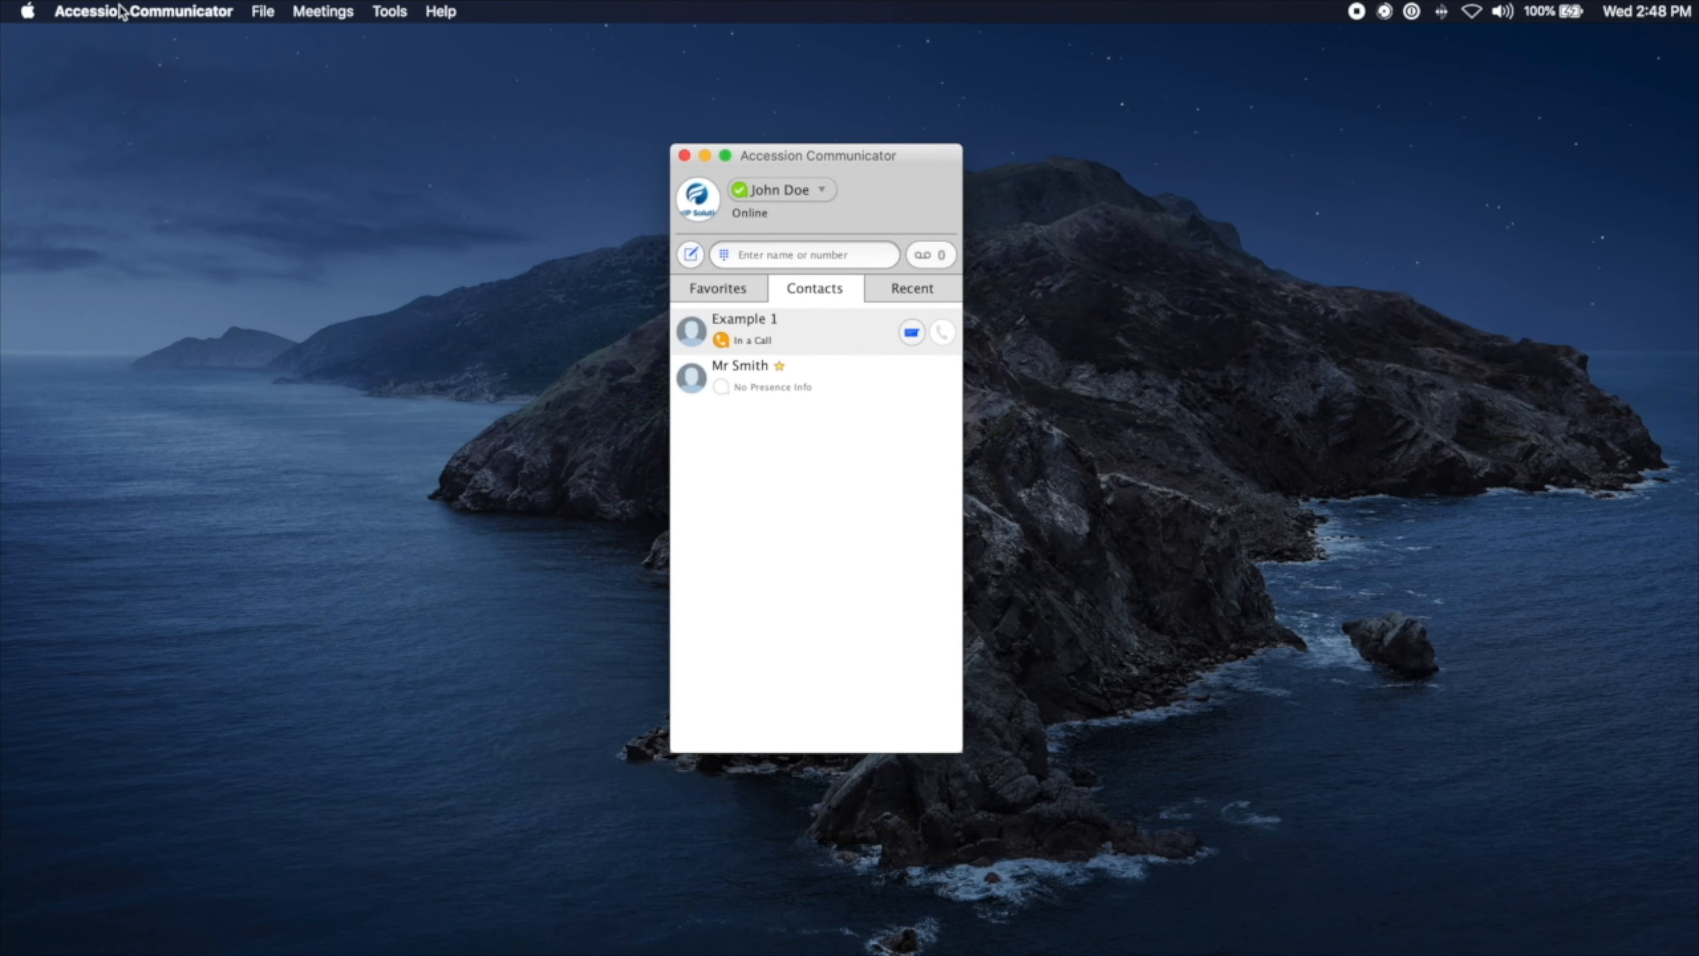
Step: Open Preferences and browse the ringtone list, keeping the Accession Communicator ringtone
left_click(96, 13)
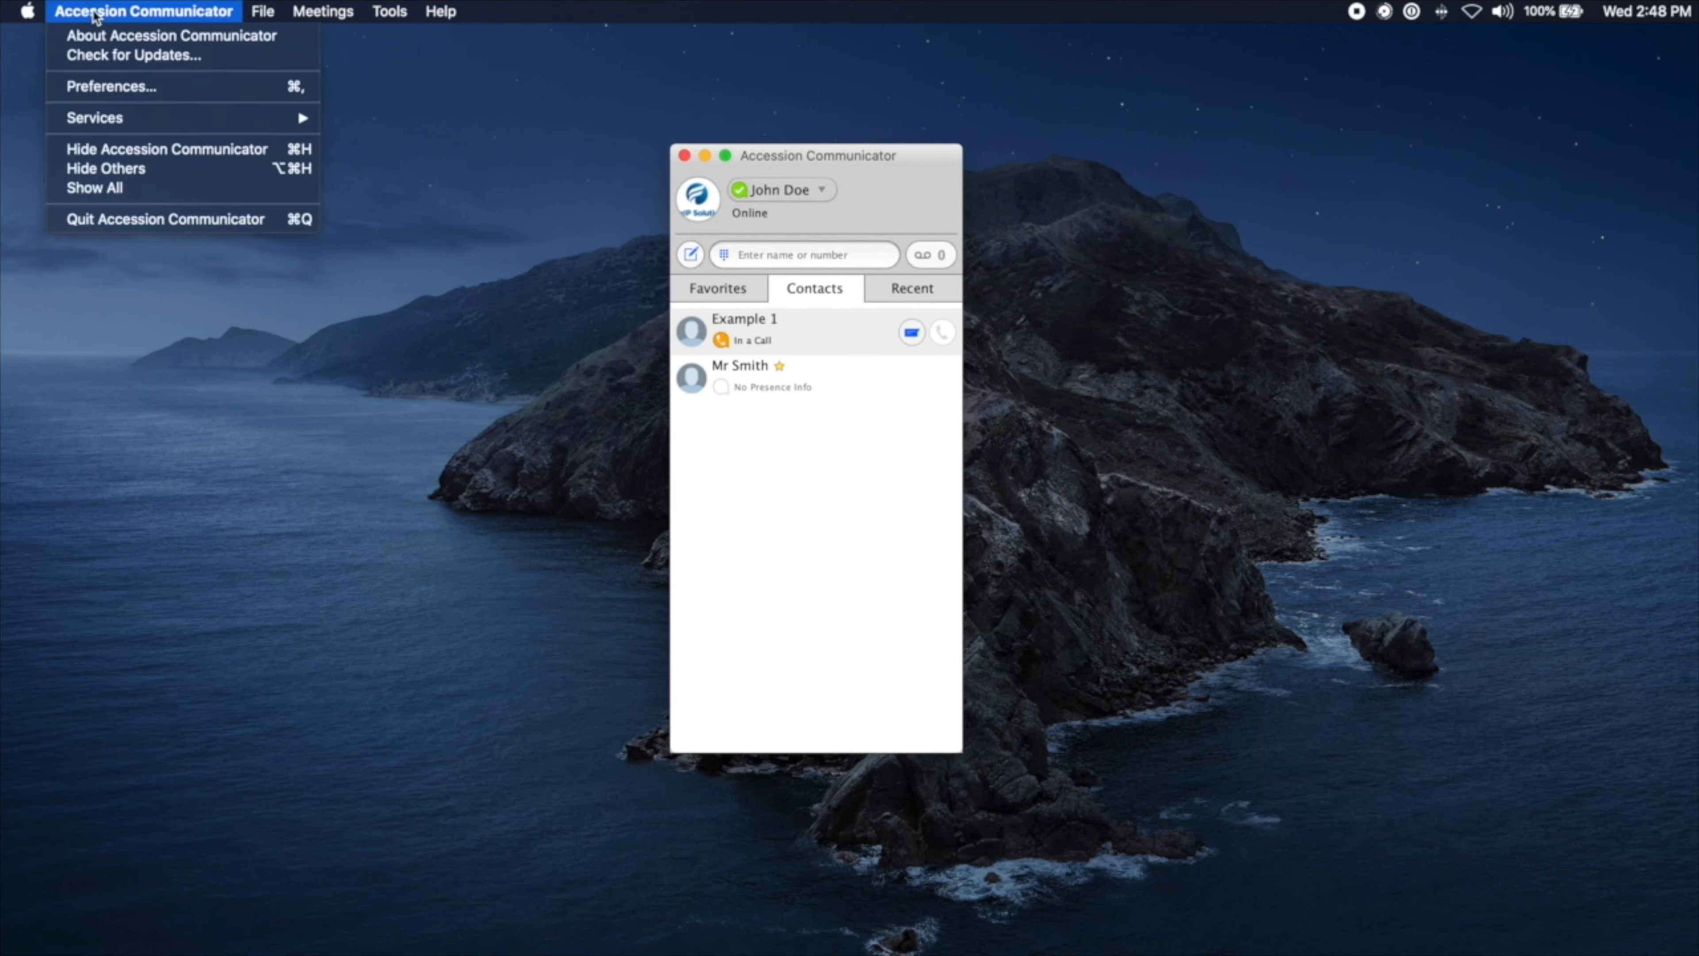
left_click(120, 94)
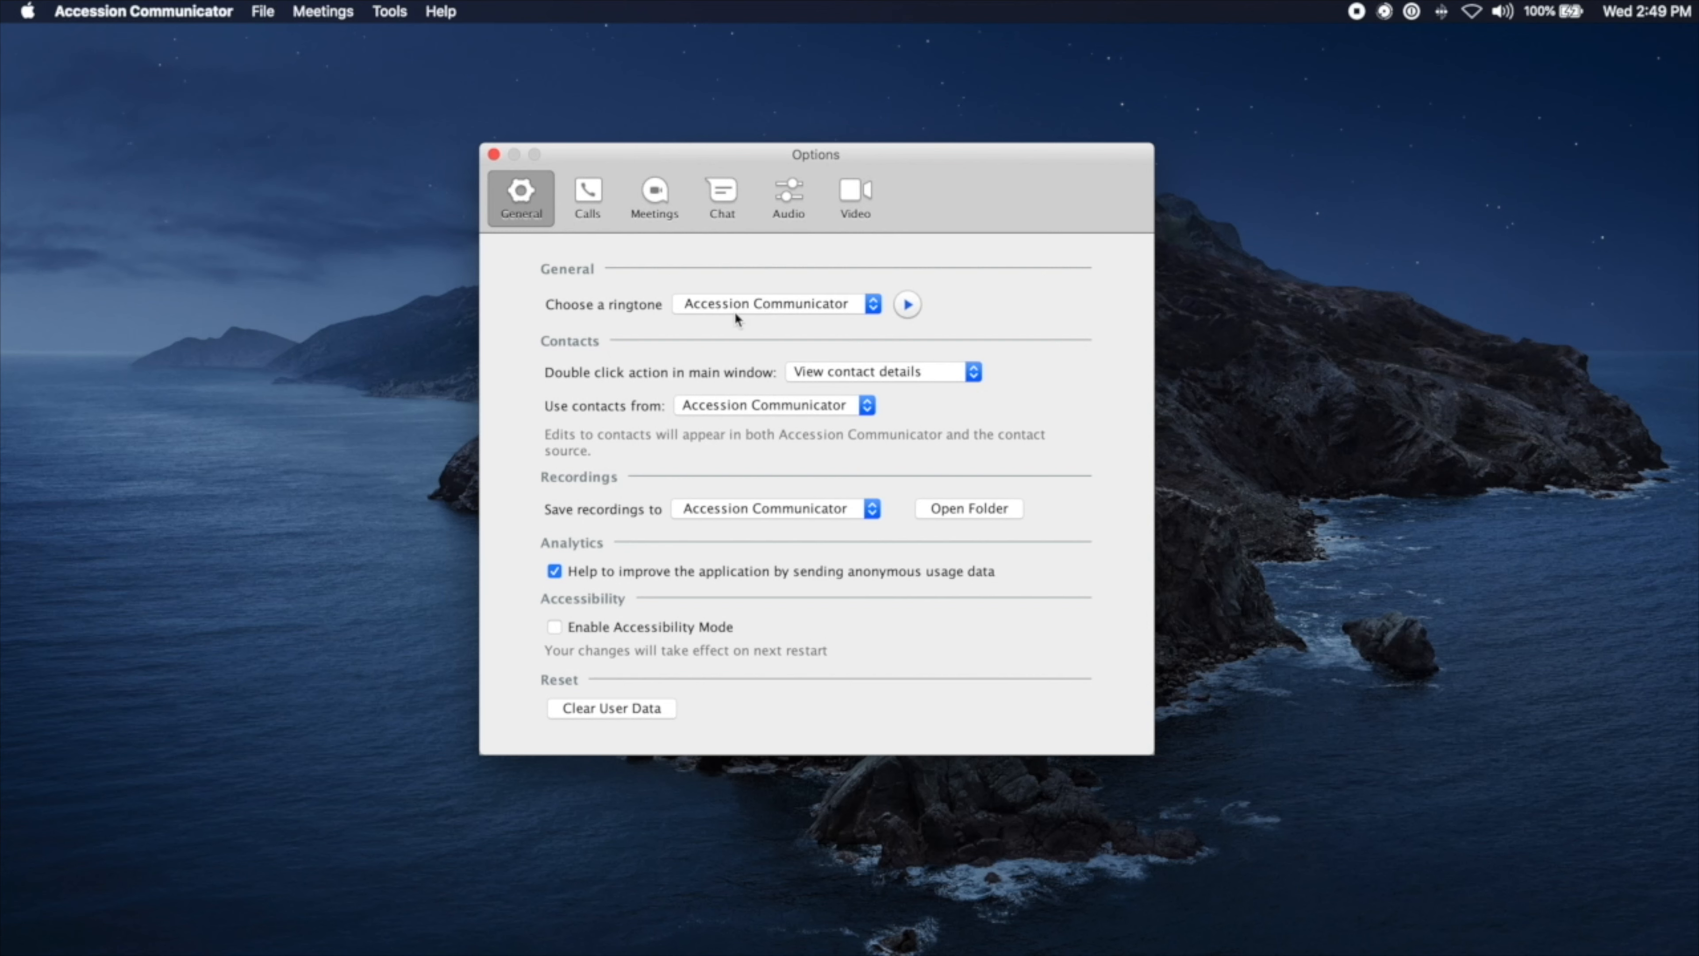
left_click(847, 306)
scroll(776, 394, "down", 3)
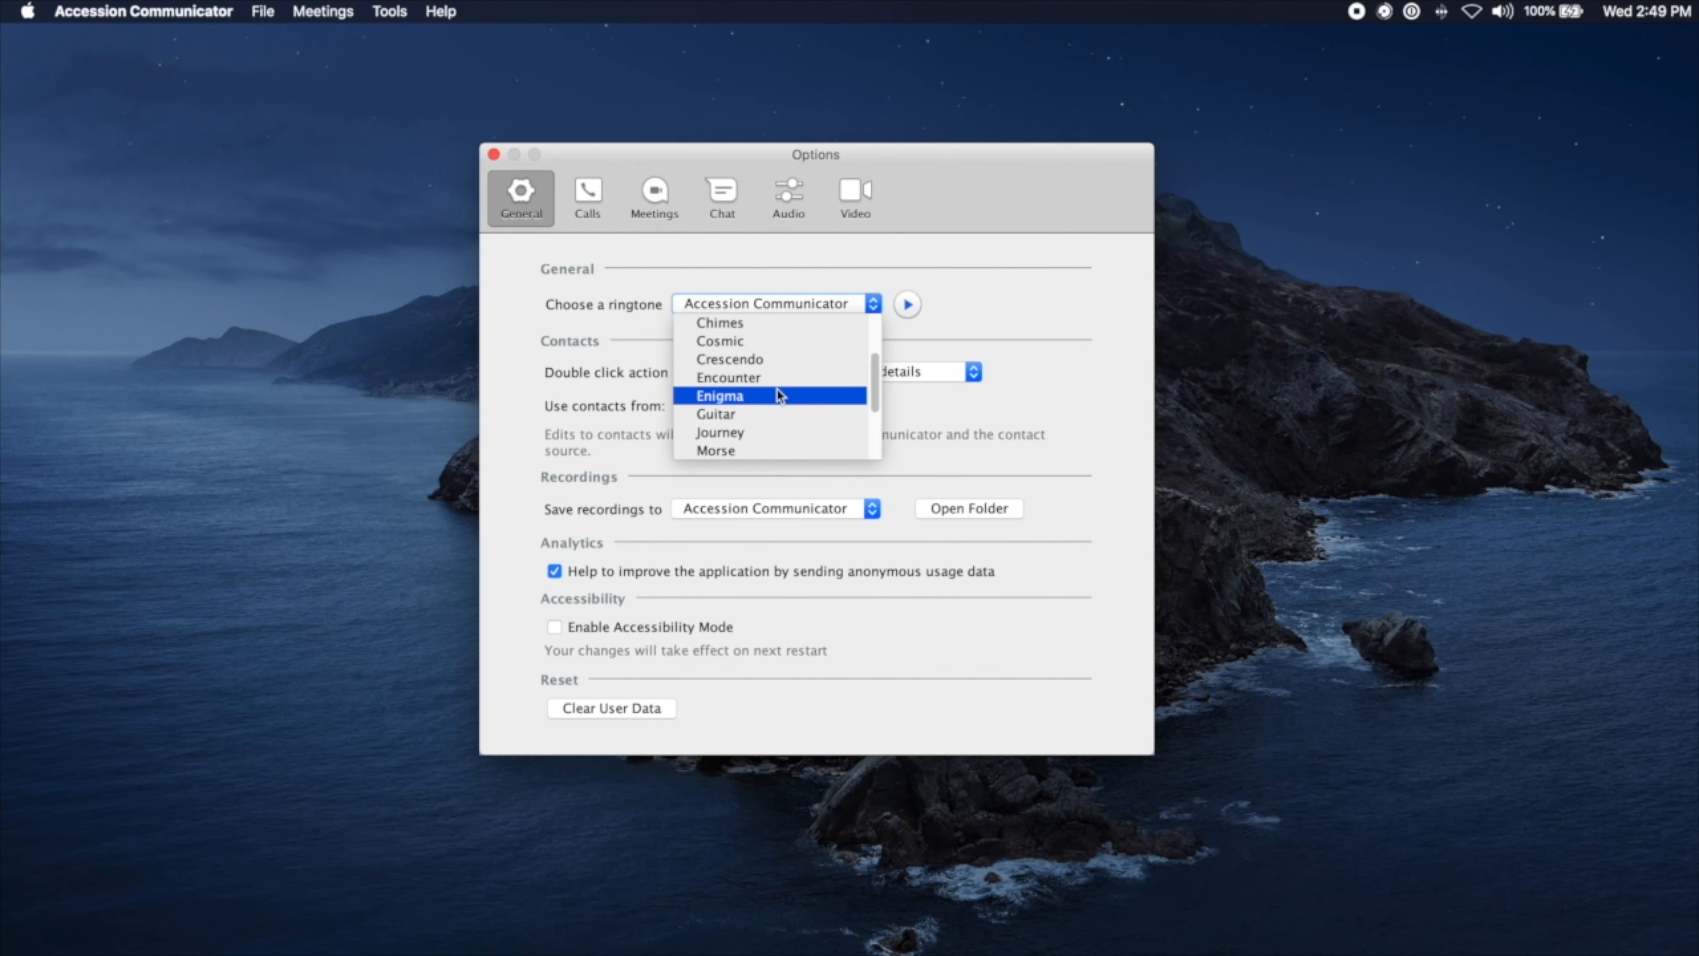
scroll(779, 394, "down", 3)
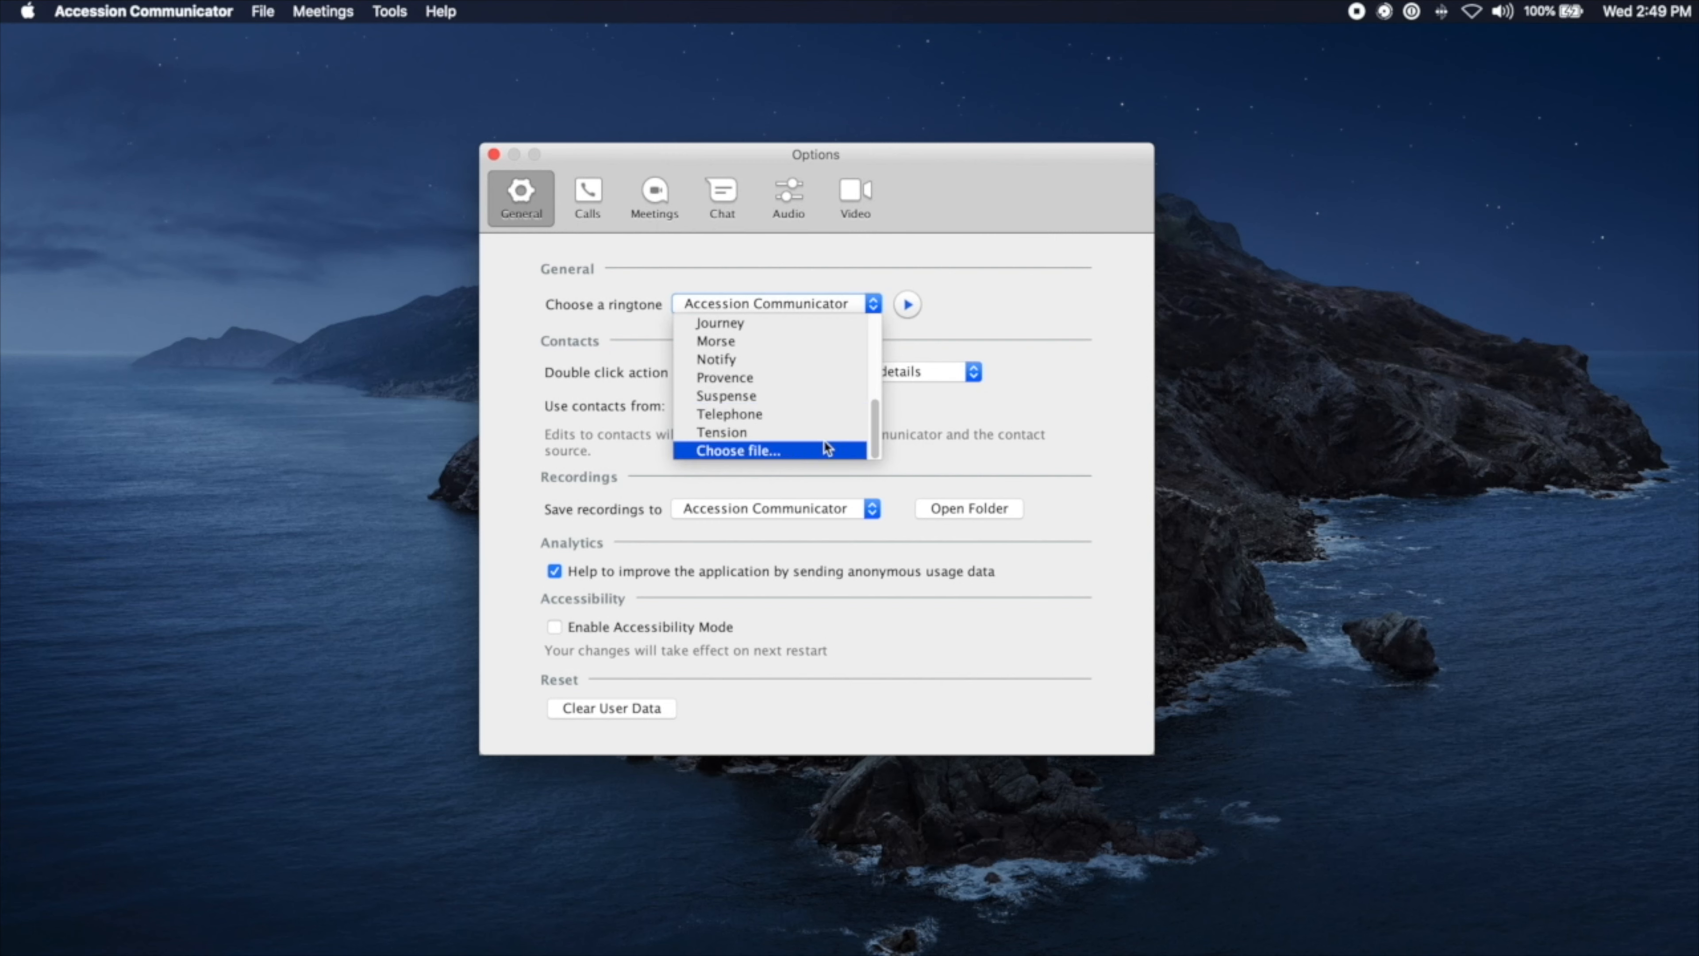
left_click(976, 314)
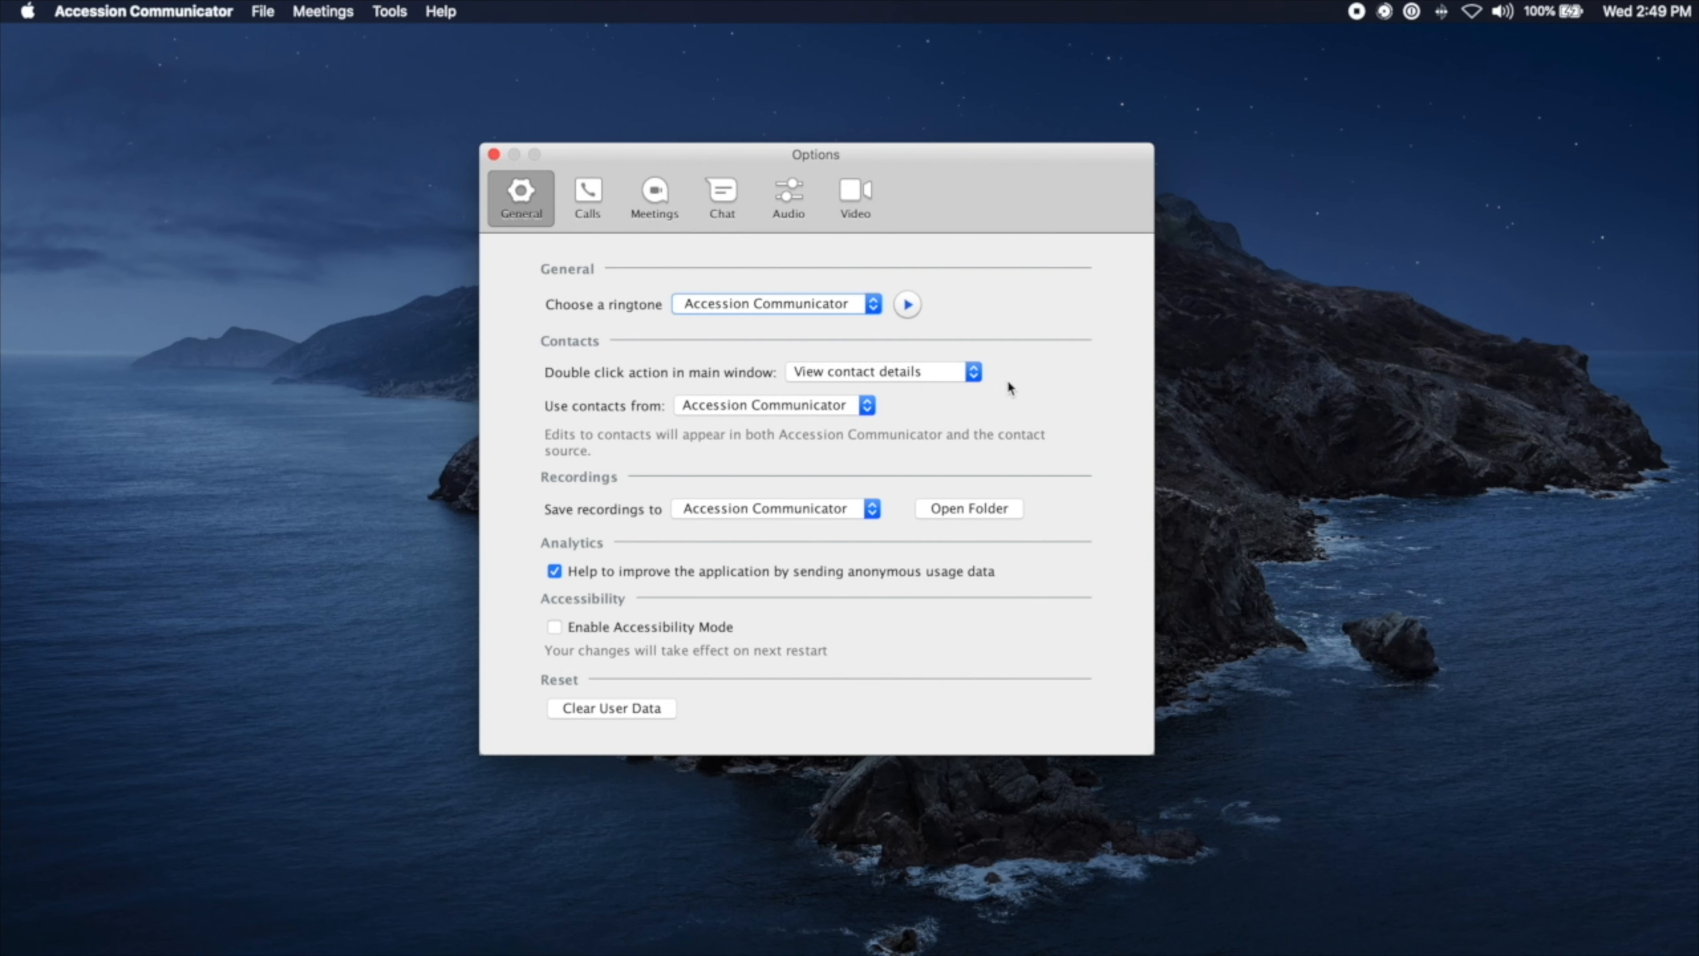
Step: Check the double-click action and Save recordings choices, keeping double-click as View contact details
left_click(919, 372)
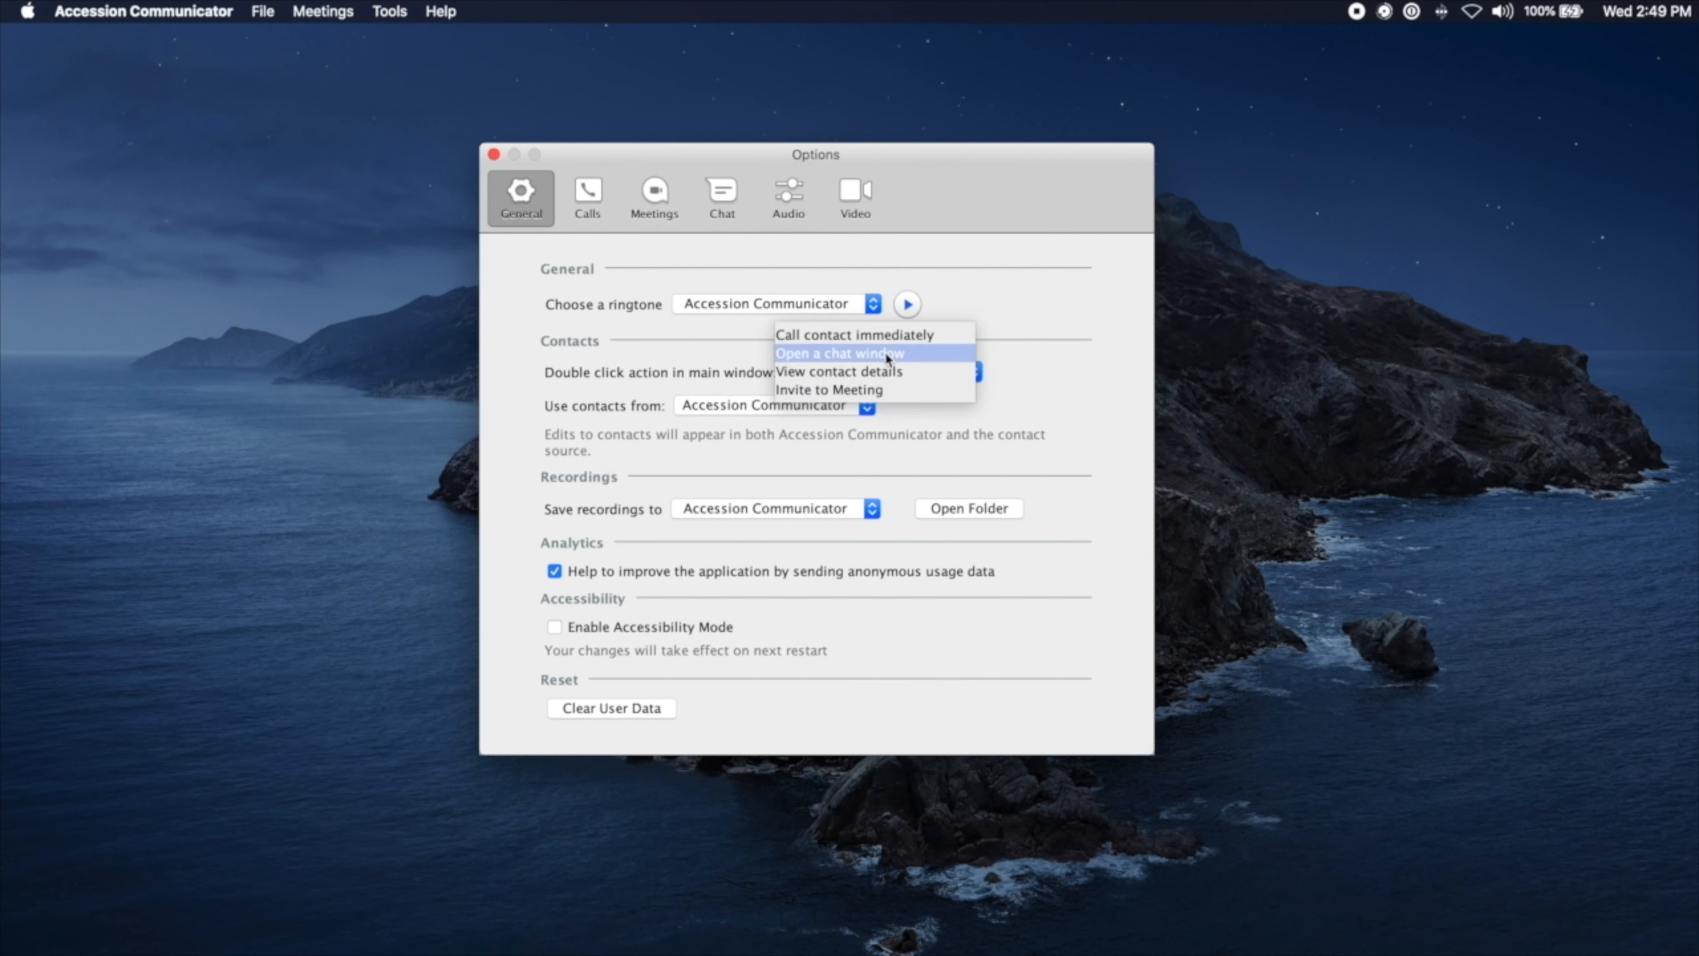
left_click(884, 369)
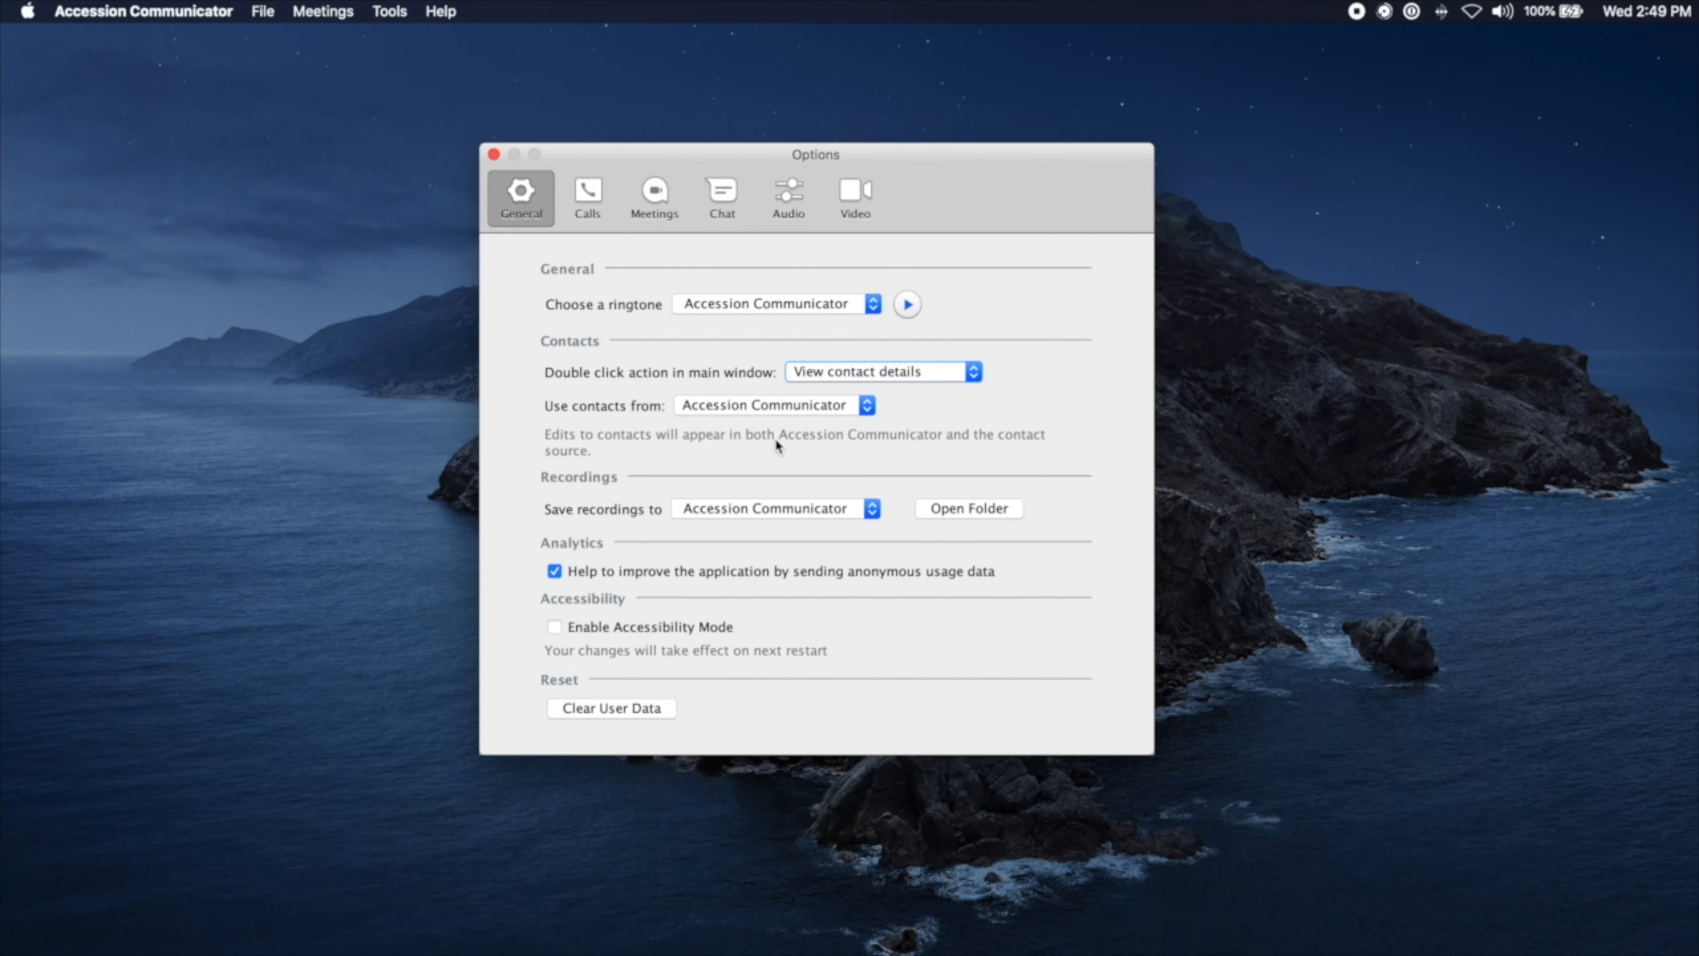
key("Tab")
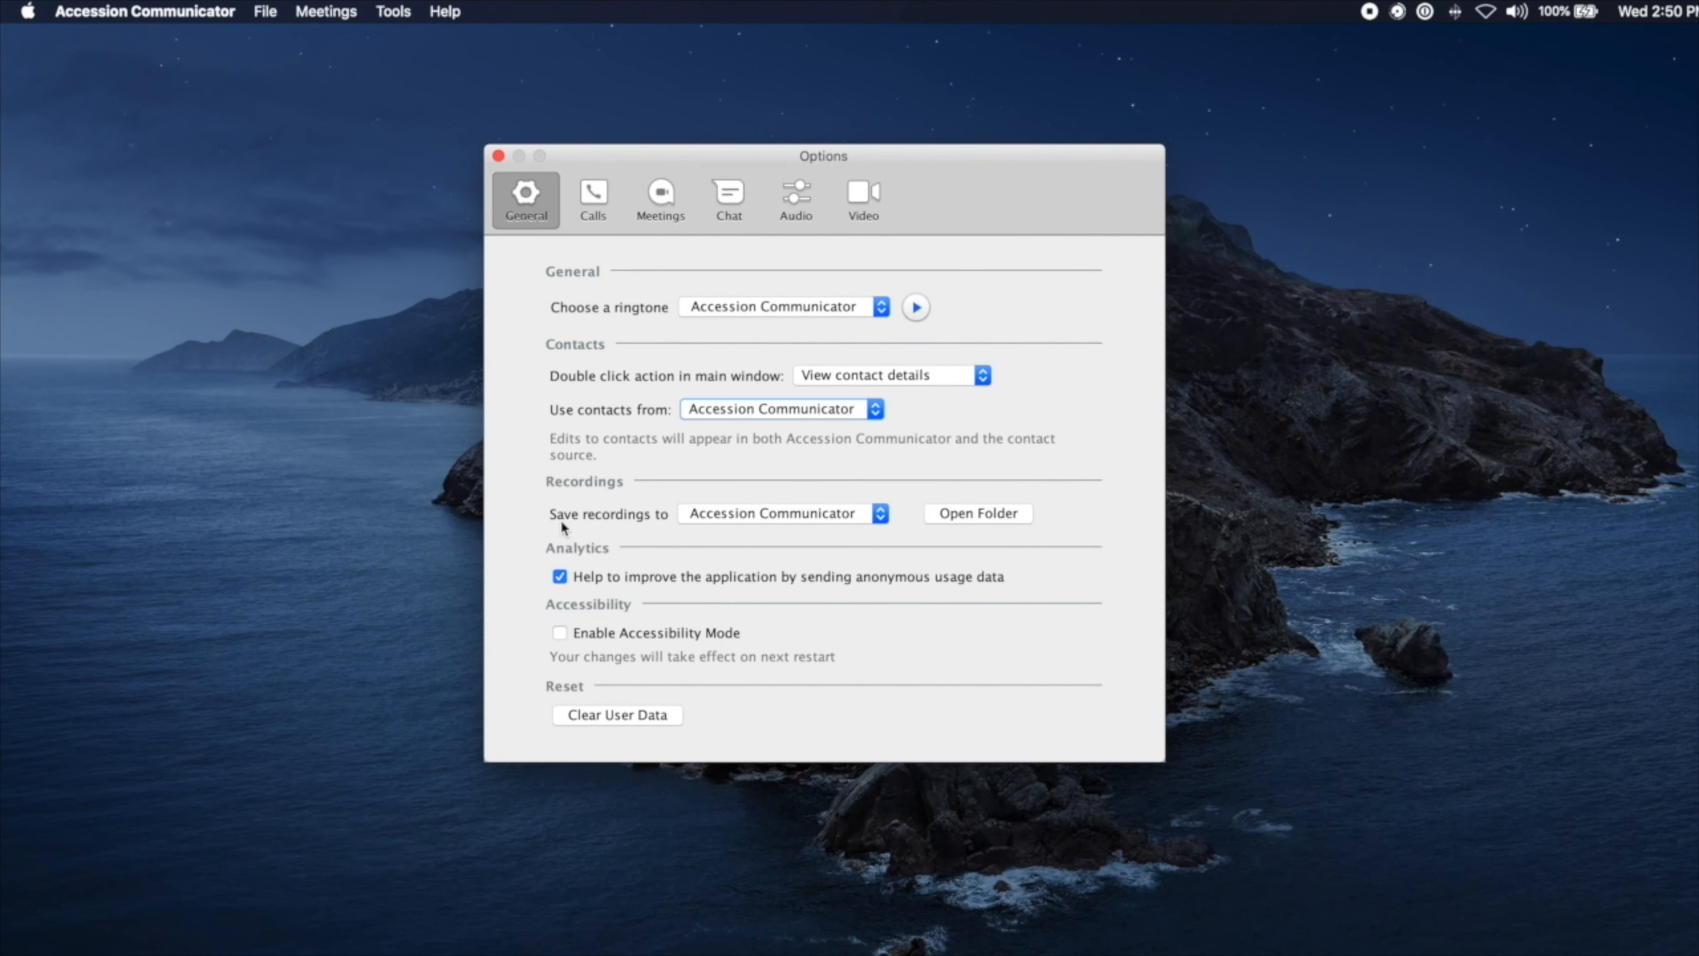
left_click(697, 514)
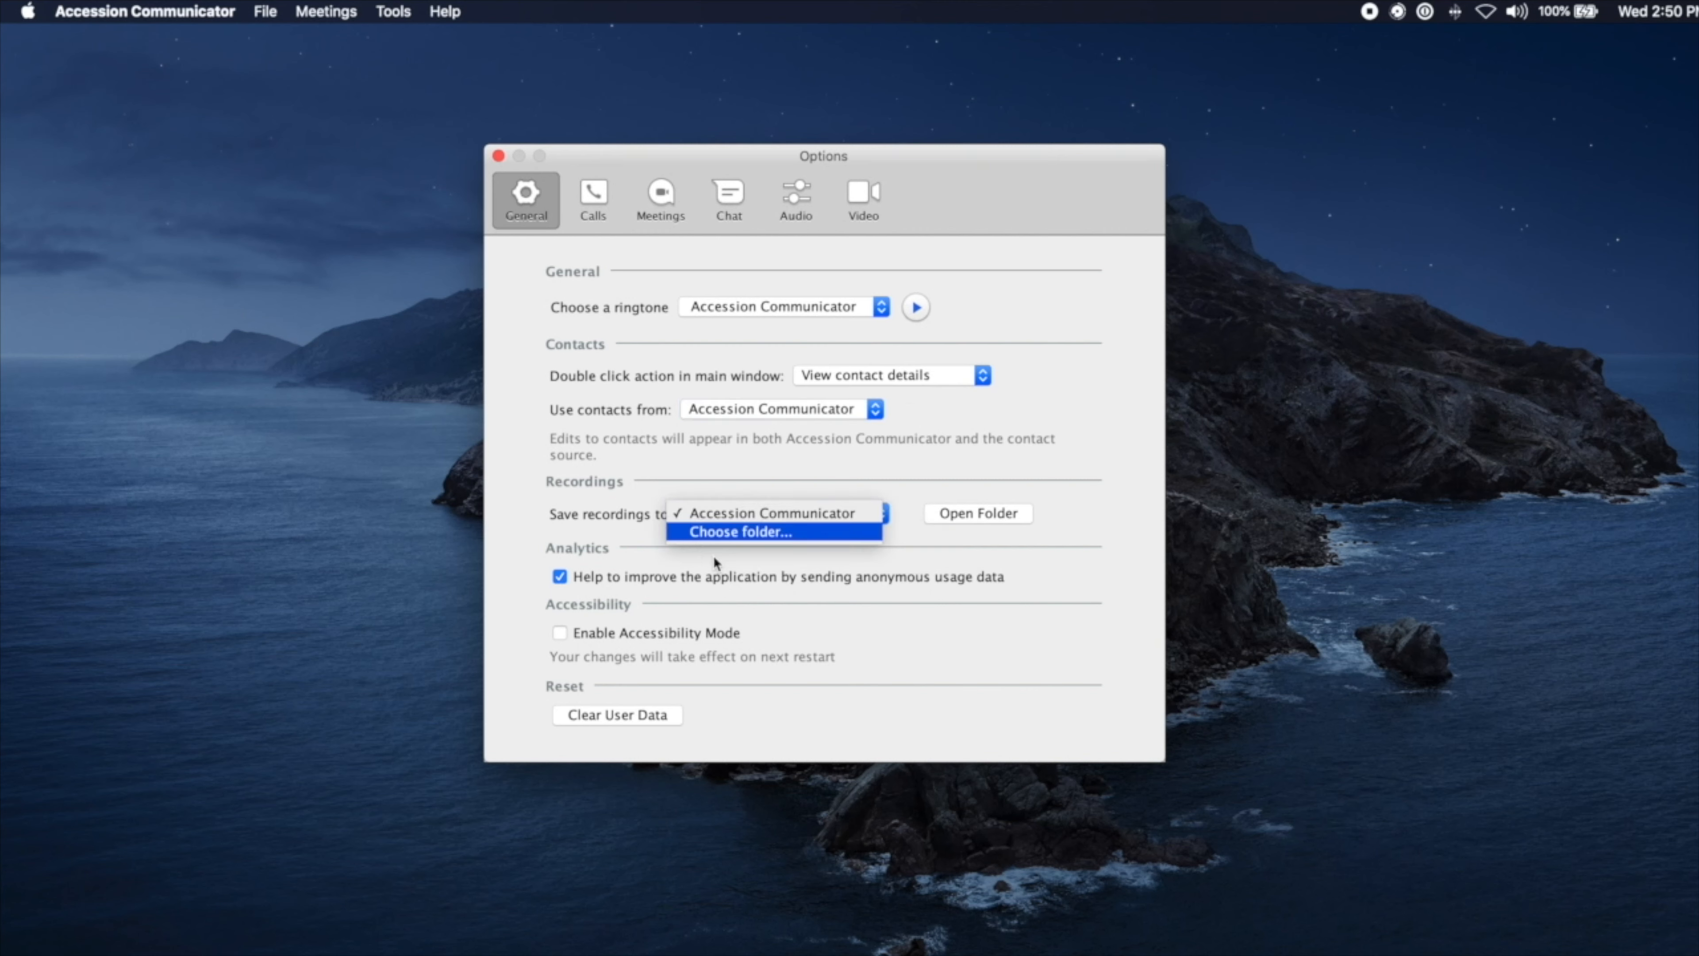
left_click(711, 503)
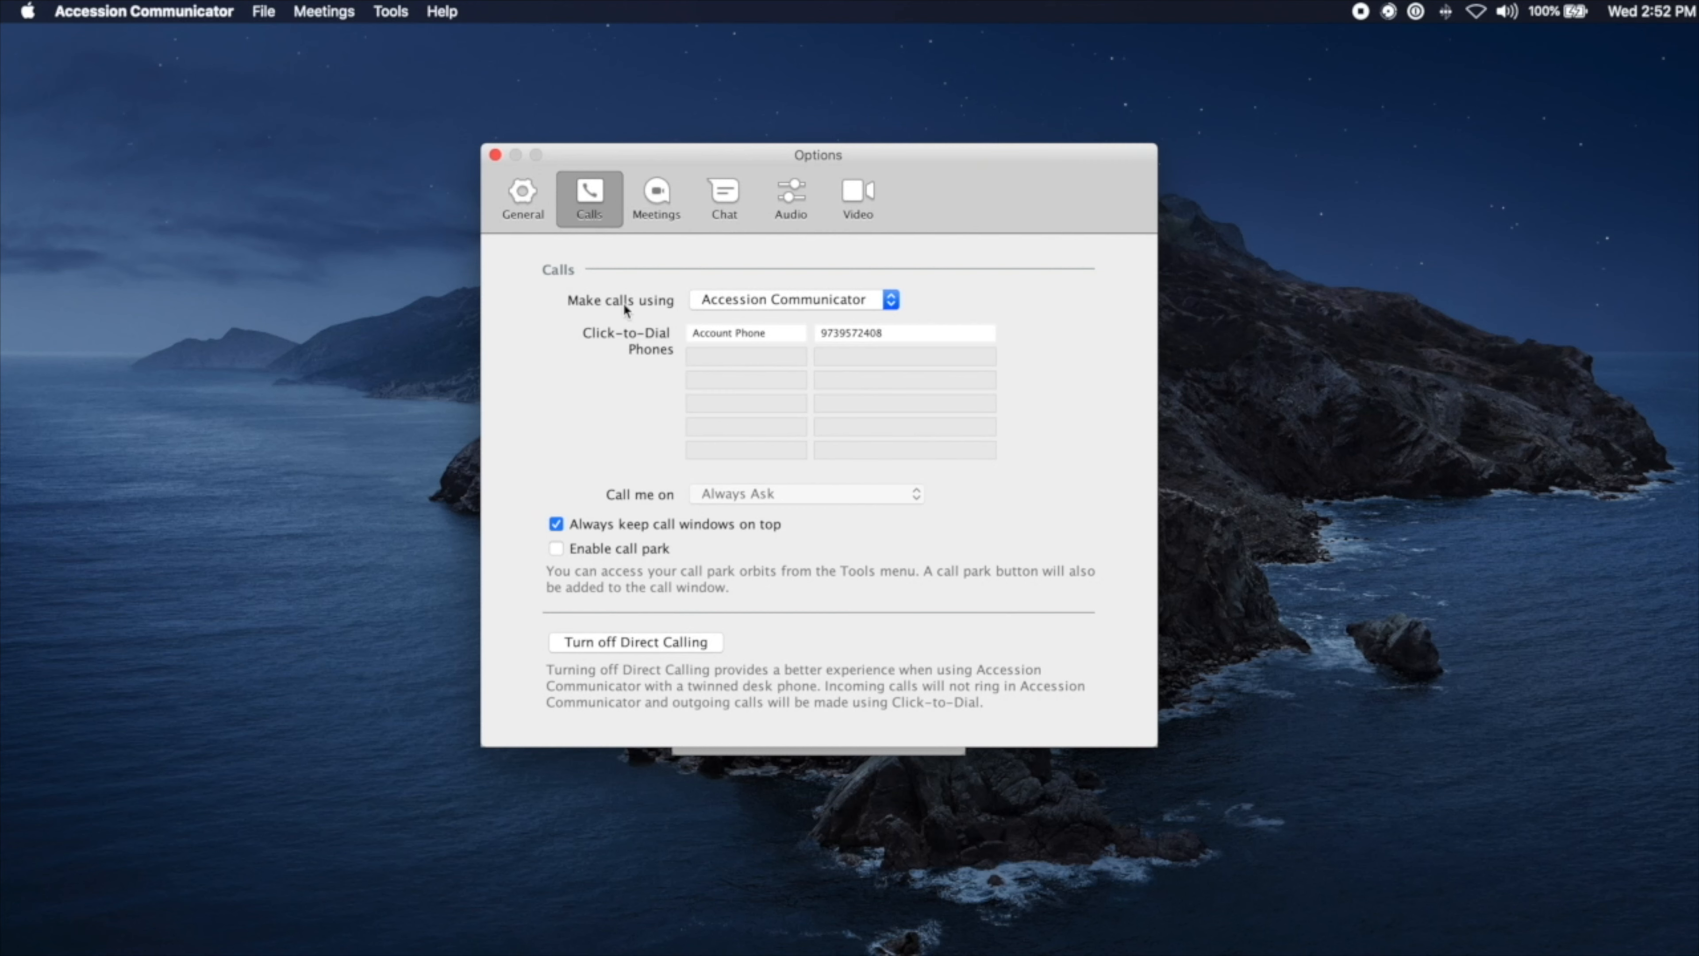
Step: Check the Make calls using options, keeping calls on Accession Communicator
left_click(745, 305)
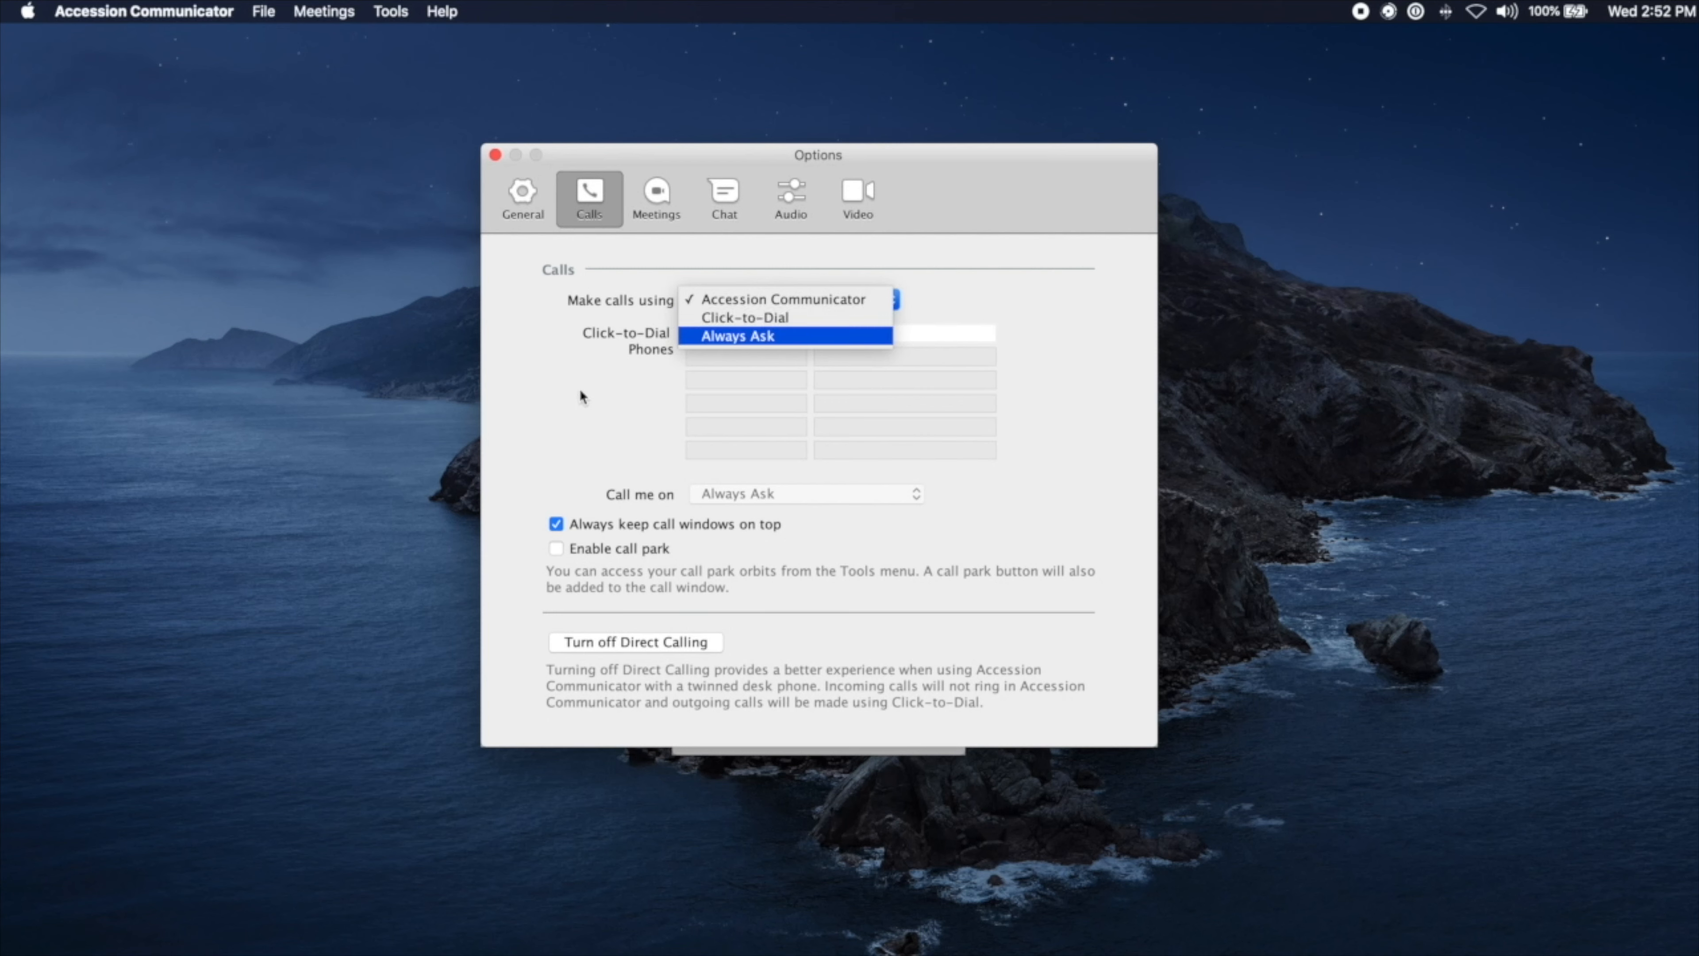
left_click(558, 399)
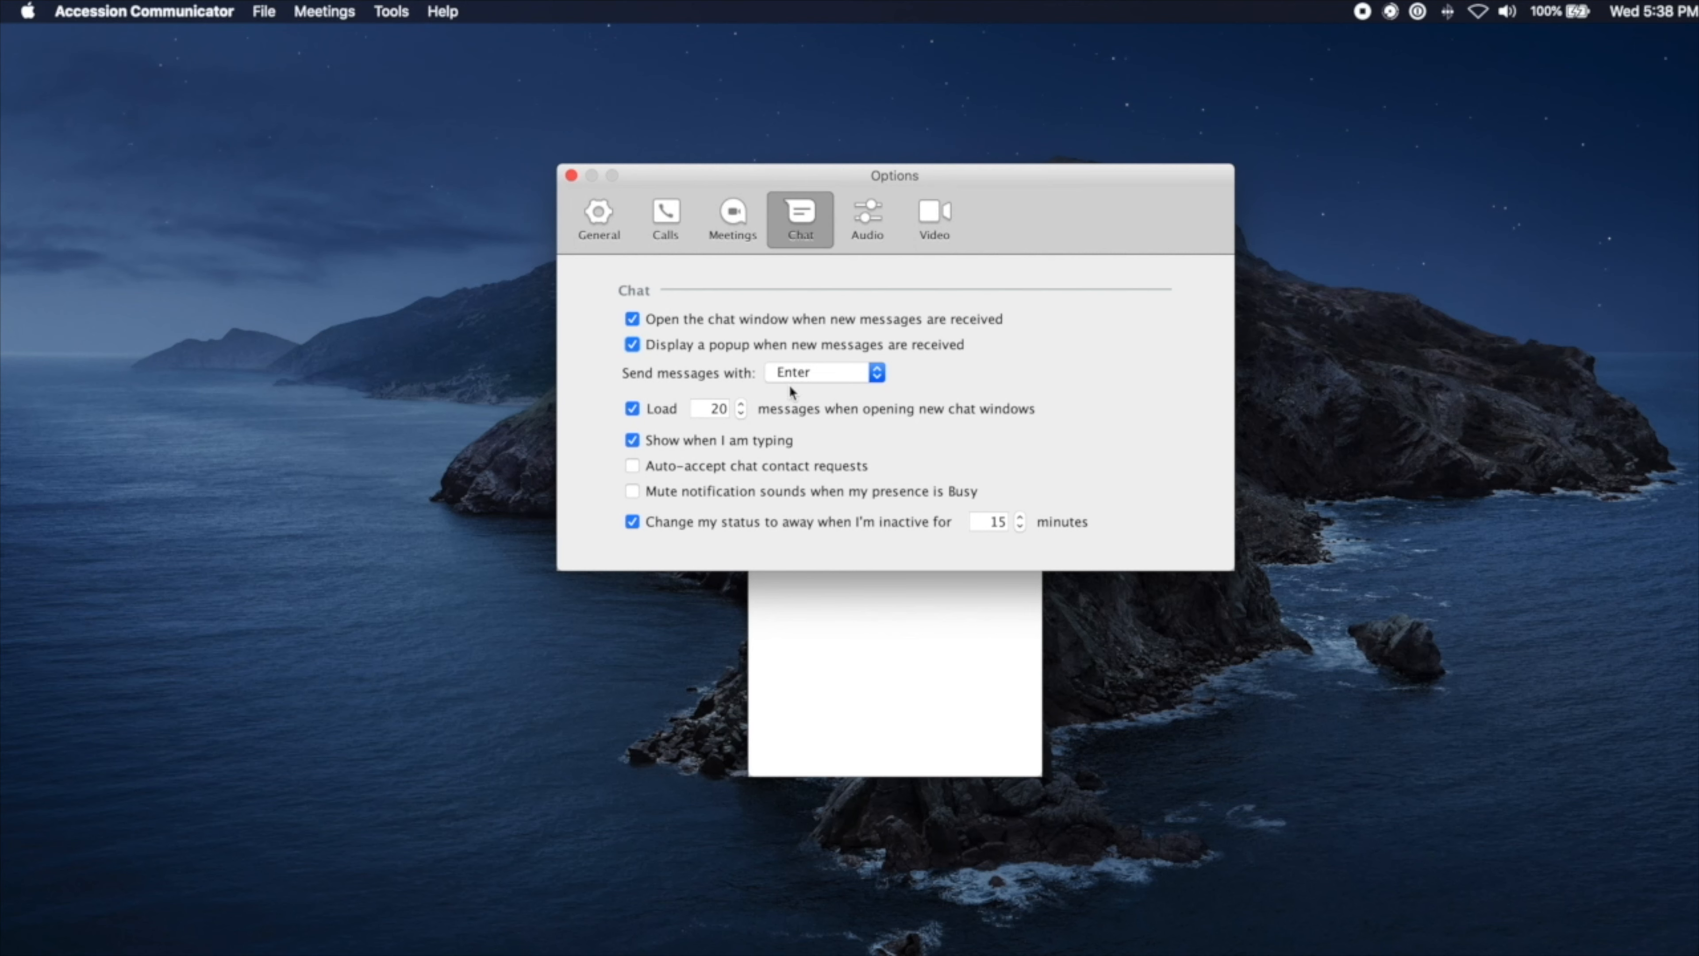
Step: Lower the Load messages count to 15 for new chats
left_click(739, 413)
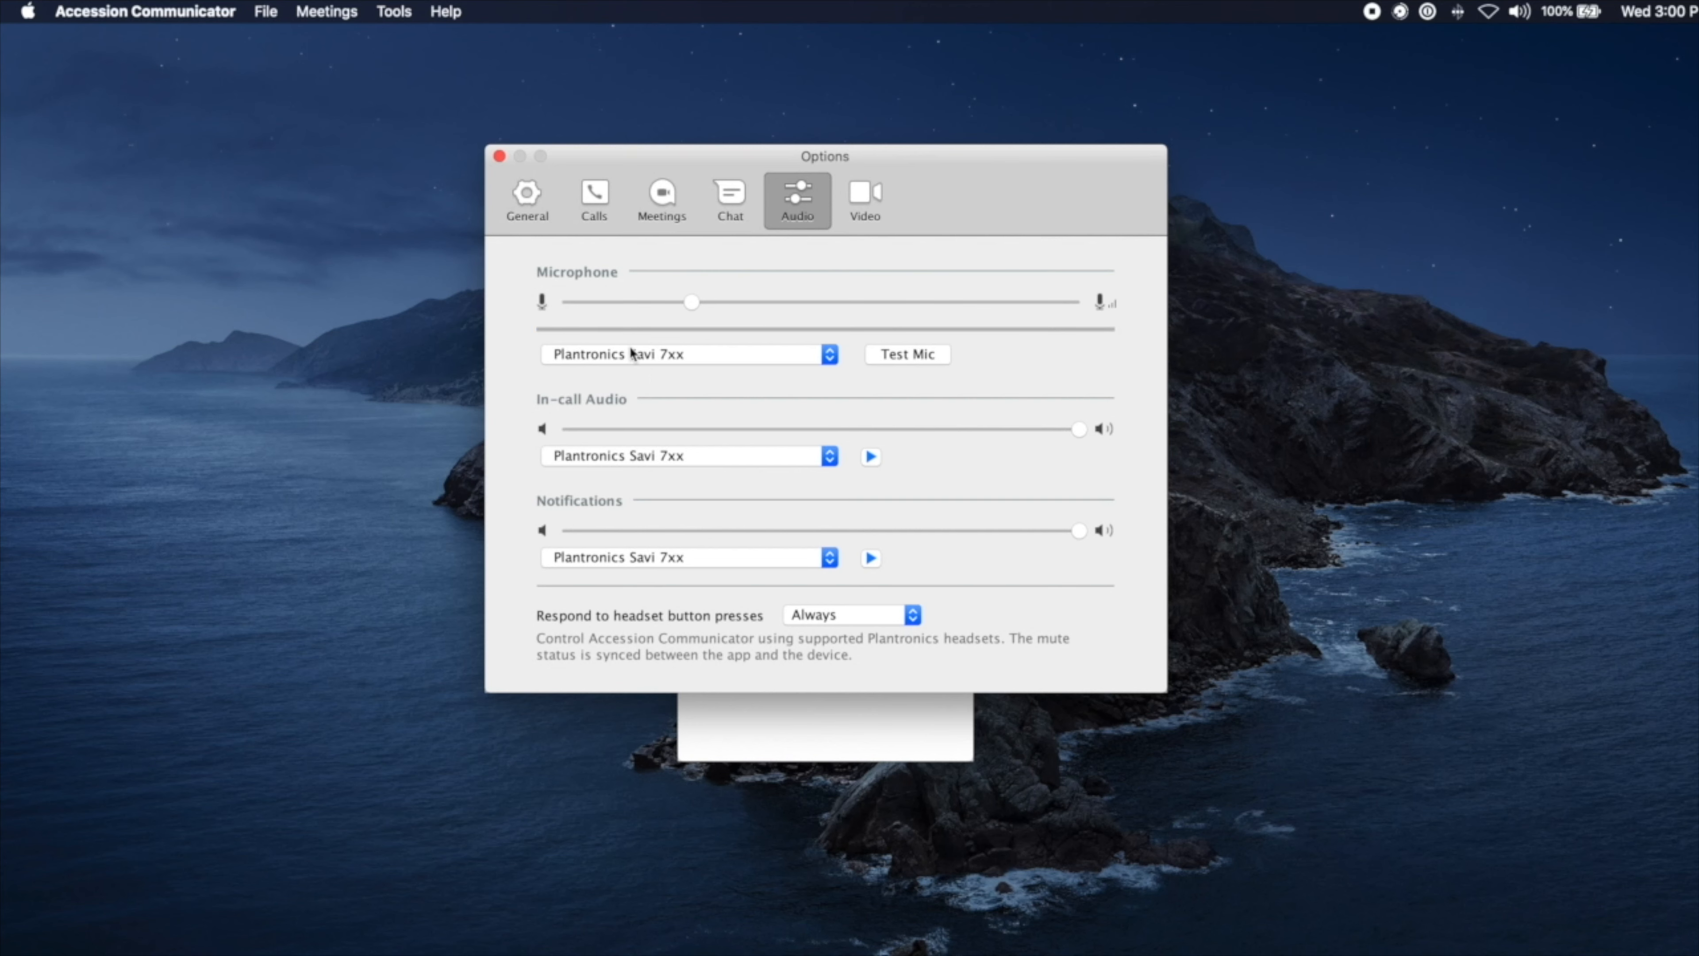
Step: View the available microphone devices in the Audio settings
left_click(830, 355)
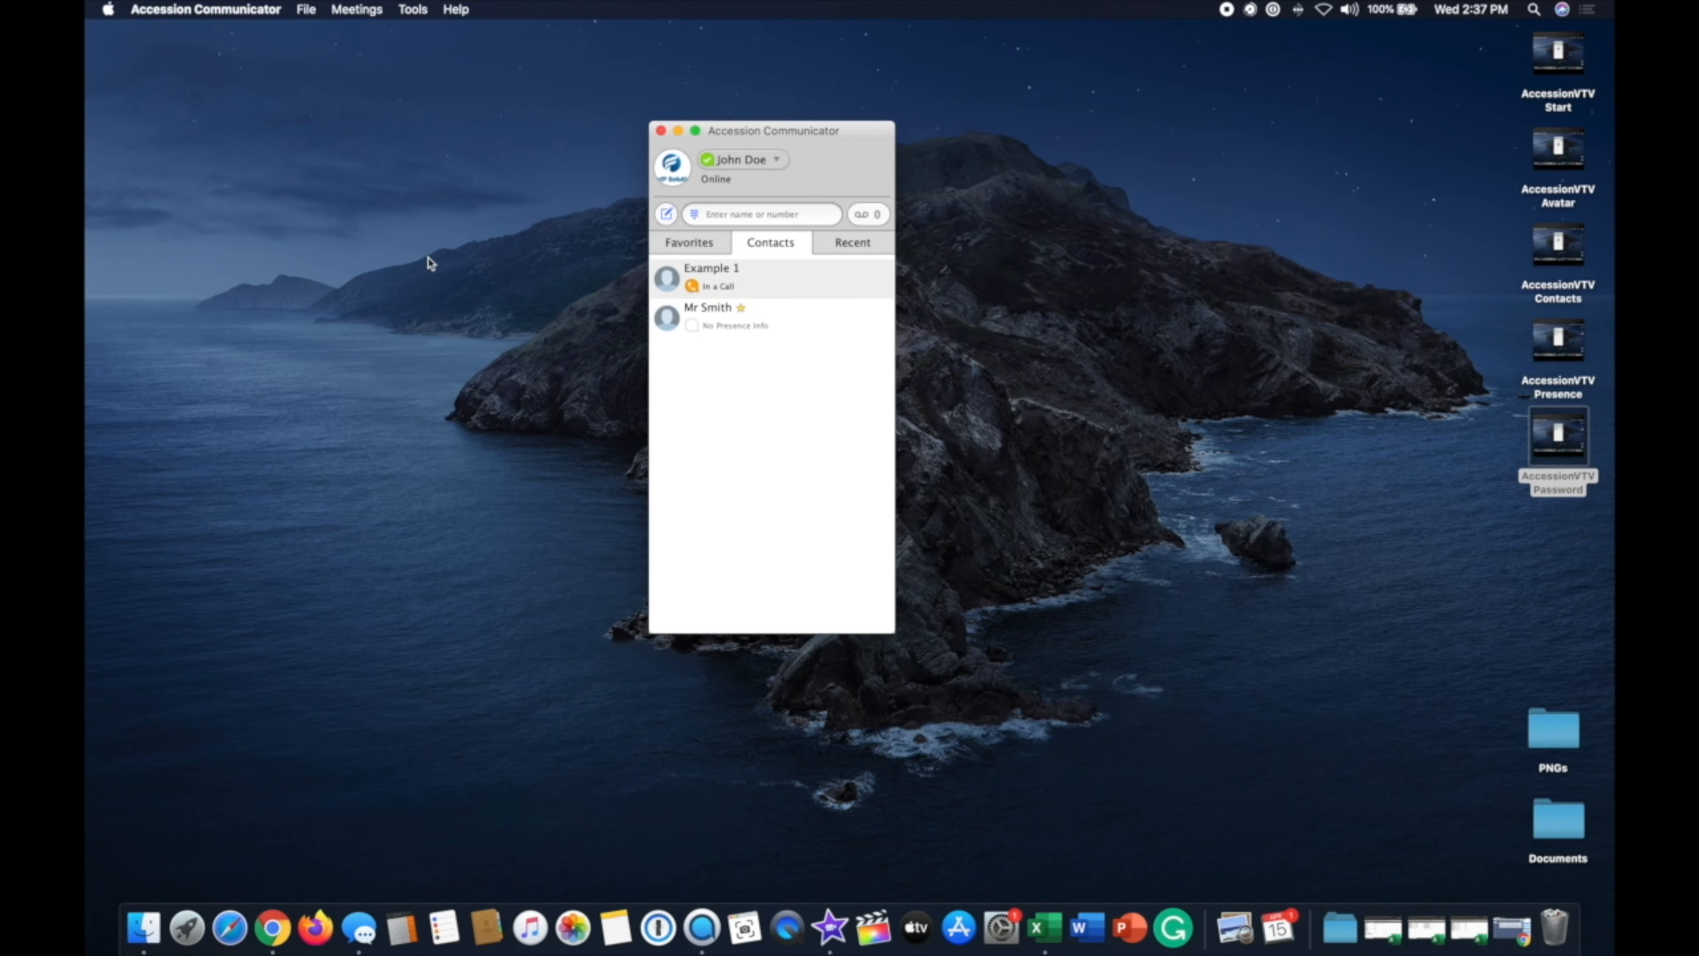
Step: Show the Accession Communicator menu with Quit, then the File menu with Log Out
left_click(208, 10)
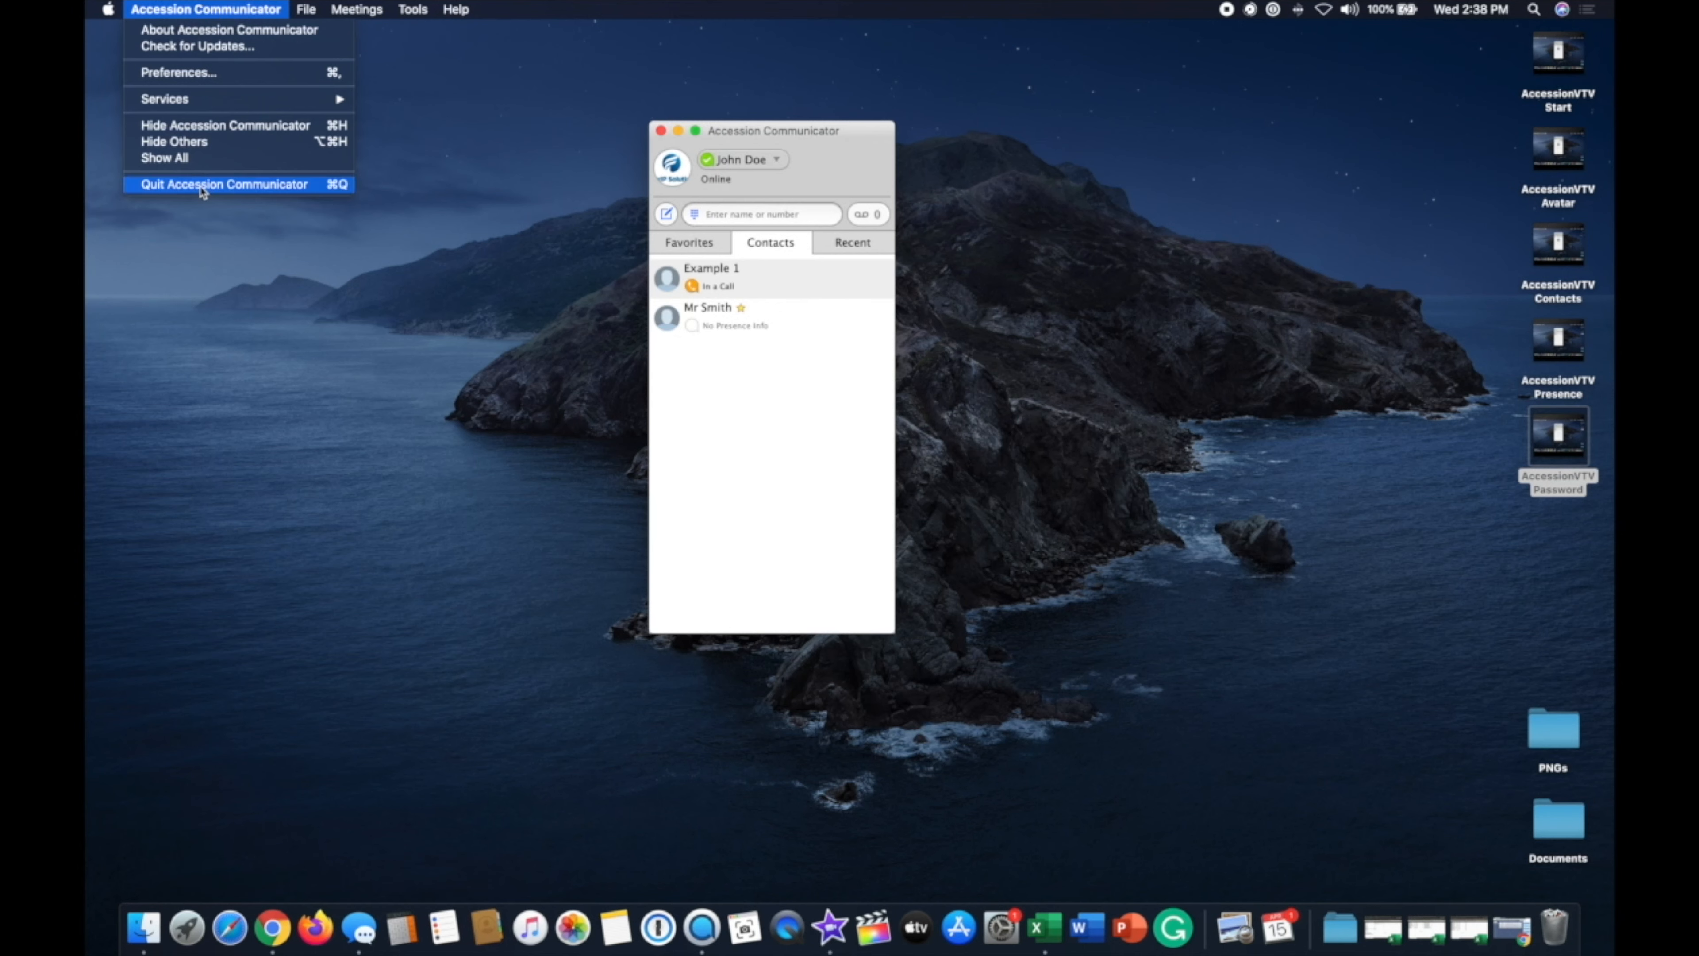
mouse_move(306, 10)
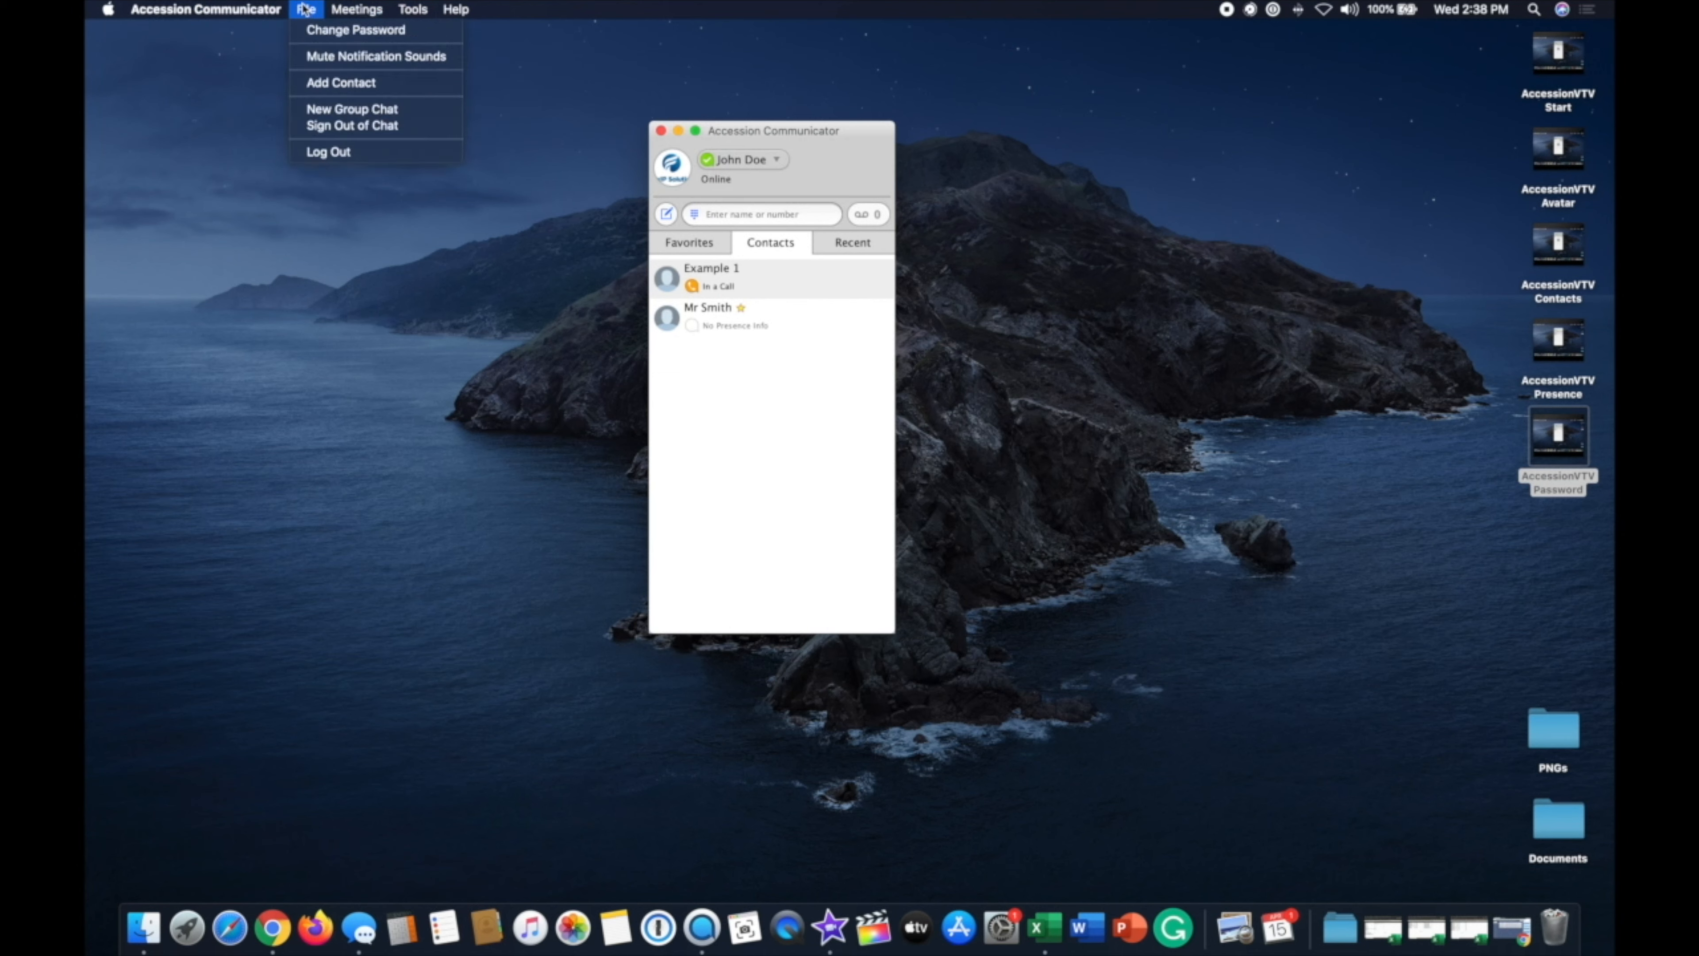